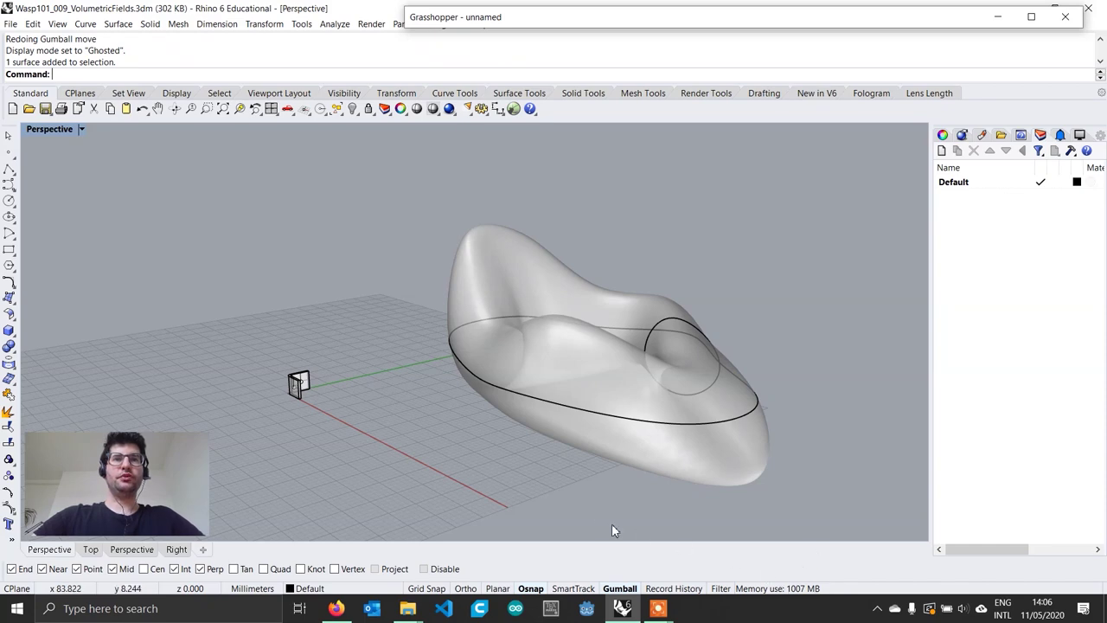
- Examine the small L-shaped part at the origin and the large freeform surface beside it from several angles
scroll(401, 482, "up", 5)
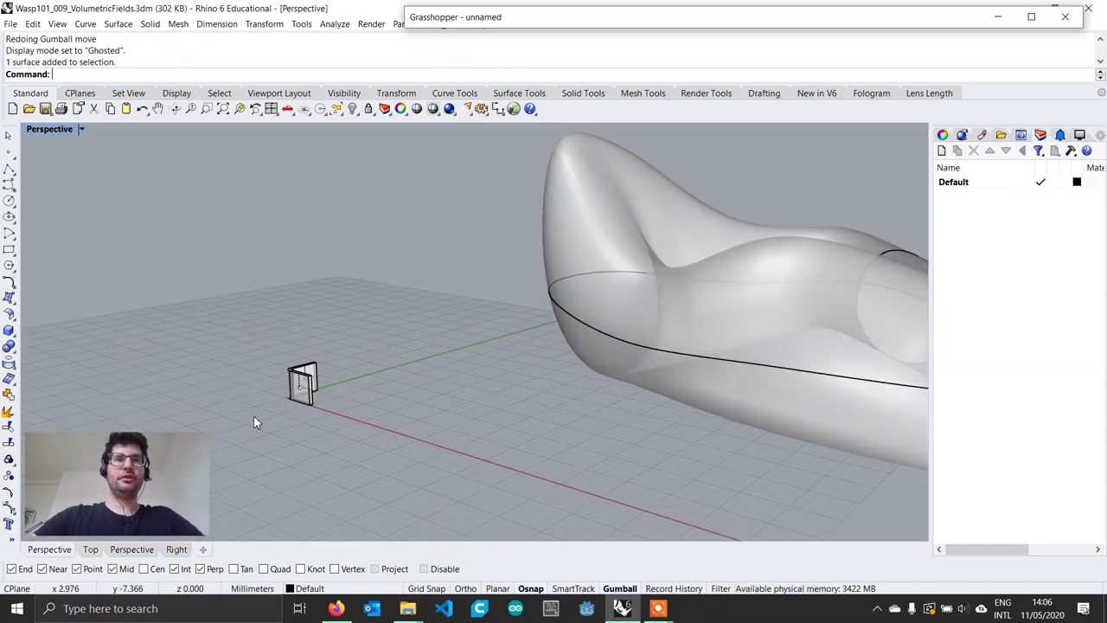
right_click_drag(294, 358, 407, 471)
scroll(475, 463, "up", 2)
scroll(497, 464, "down", 2)
scroll(407, 472, "down", 5)
mouse_move(652, 463)
right_mouse_down("shift")
mouse_move(499, 459)
mouse_move(645, 453)
mouse_move(657, 472)
right_mouse_up("shift")
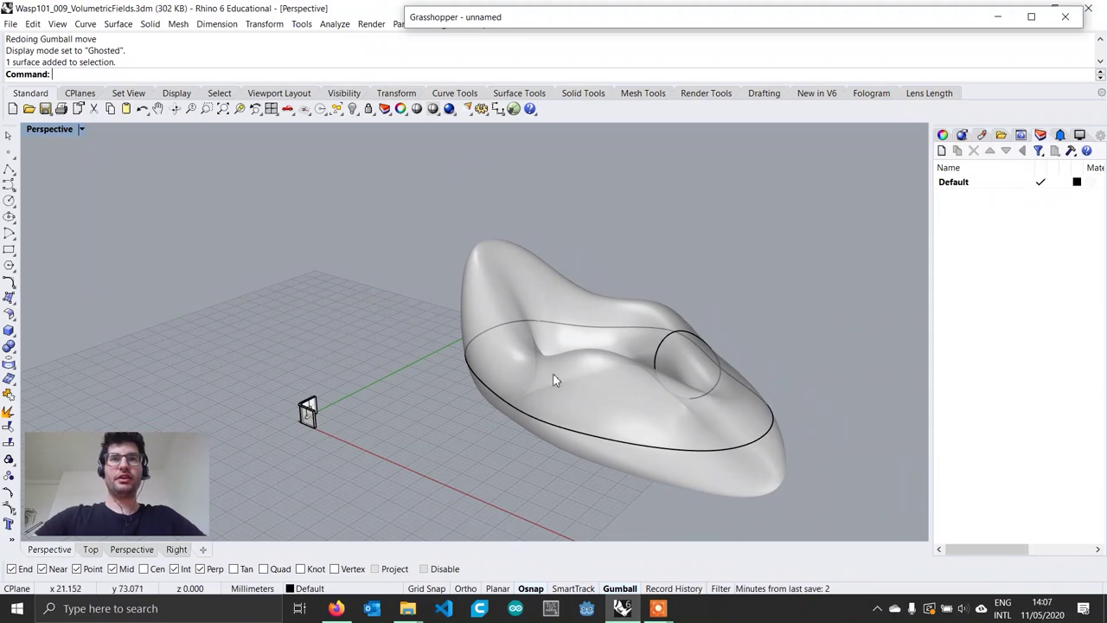
right_click_drag(649, 389, 467, 402)
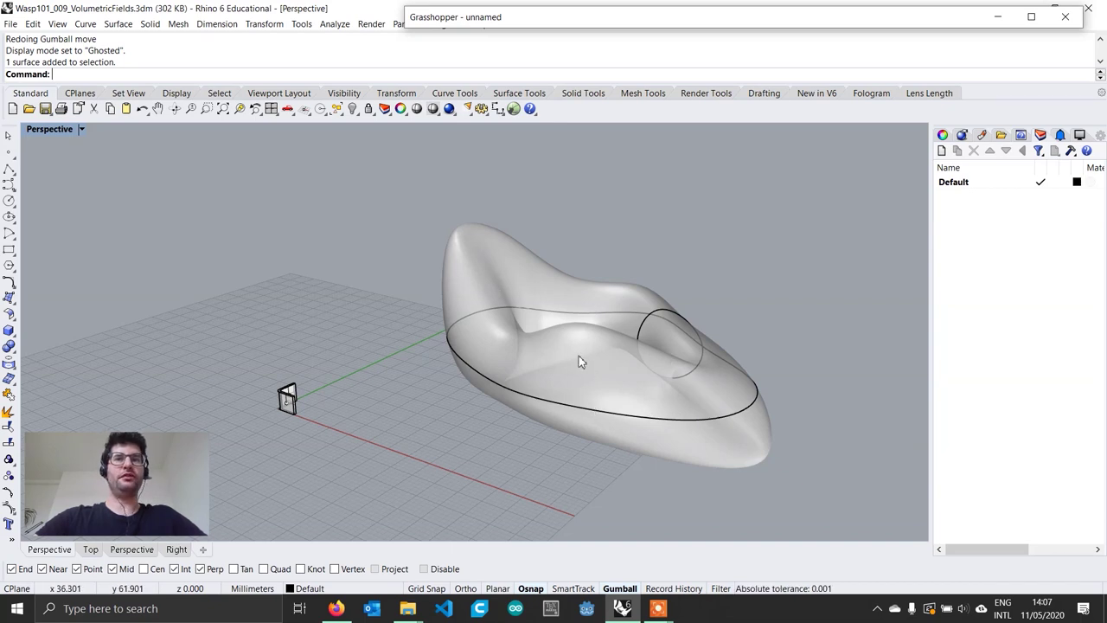
- Expand the collapsed Grasshopper window and add a Geometry parameter to the empty canvas
double_click(683, 17)
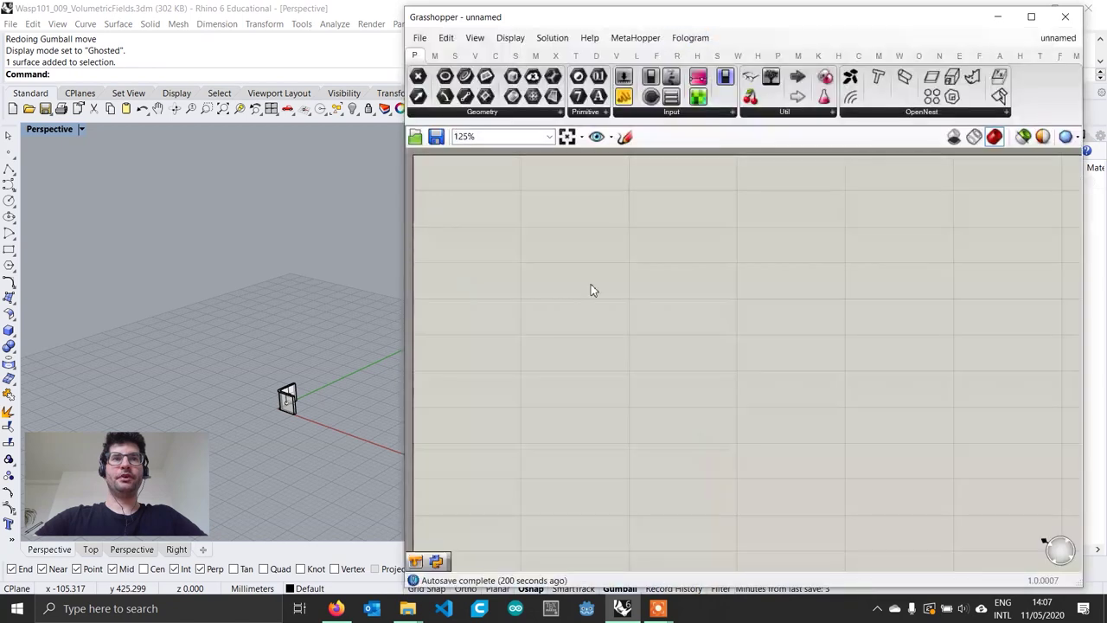
right_click_drag(241, 373, 268, 346)
double_click(603, 285)
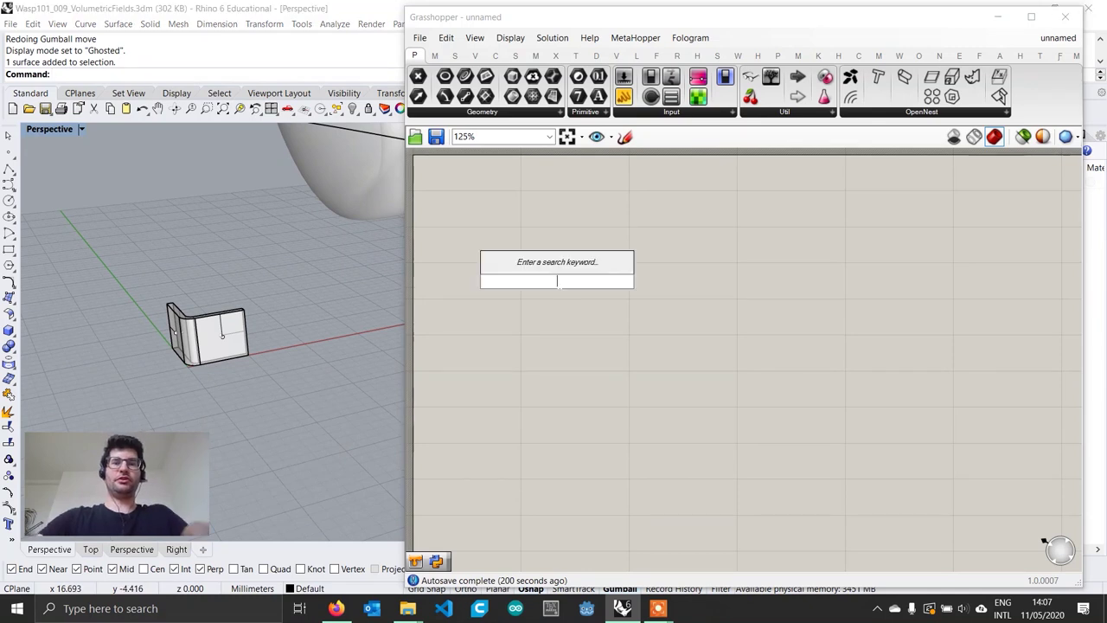
type("geom")
left_click(523, 246)
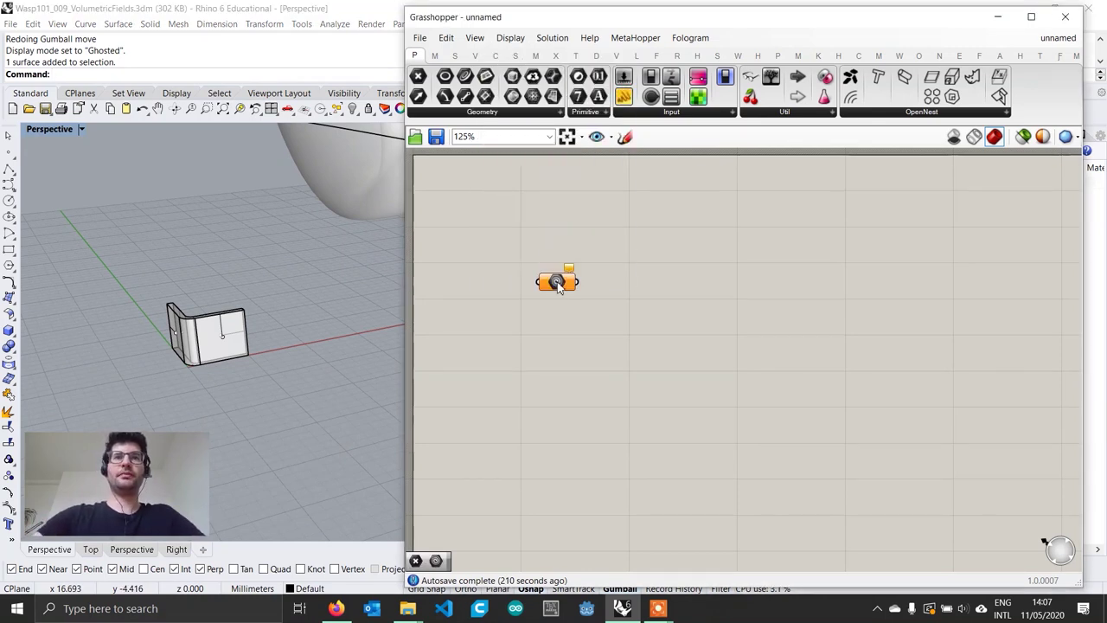
- Reference the L-shaped extrusion in the Geometry parameter using the multiple-geometries option, and hide the original extrusion in Rhino
scroll(605, 337, "up", 2)
right_click(612, 338)
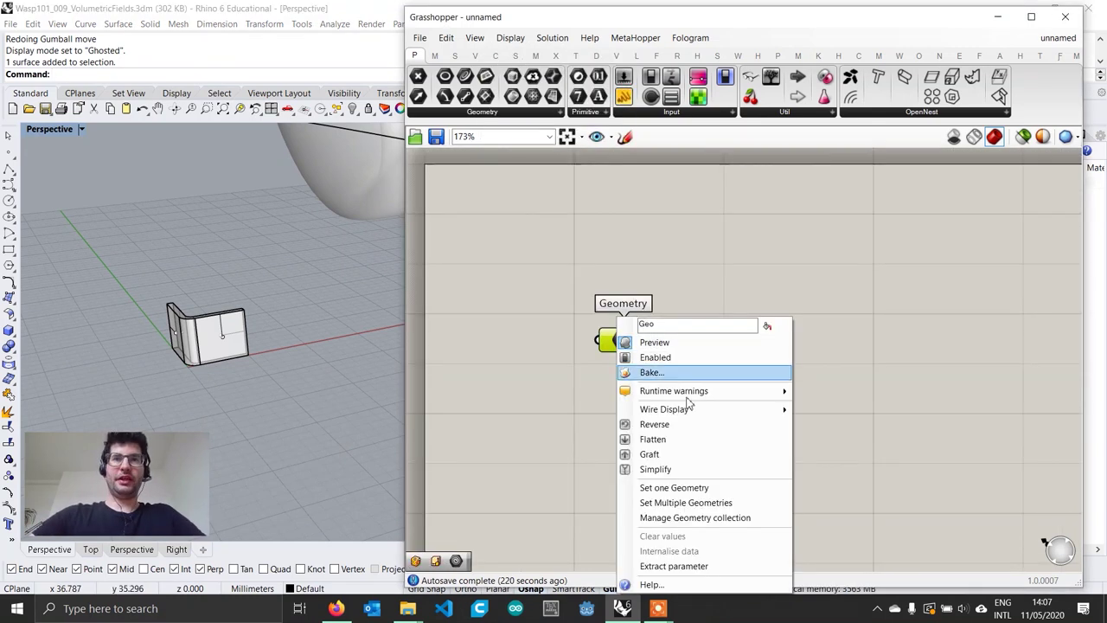
left_click(726, 503)
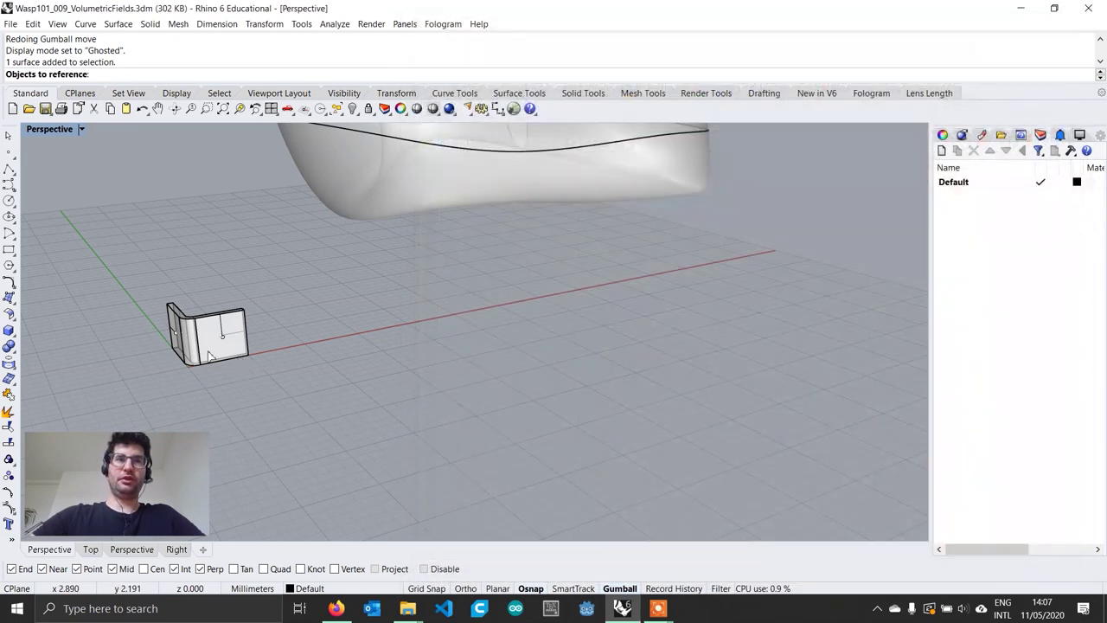
left_click(200, 346)
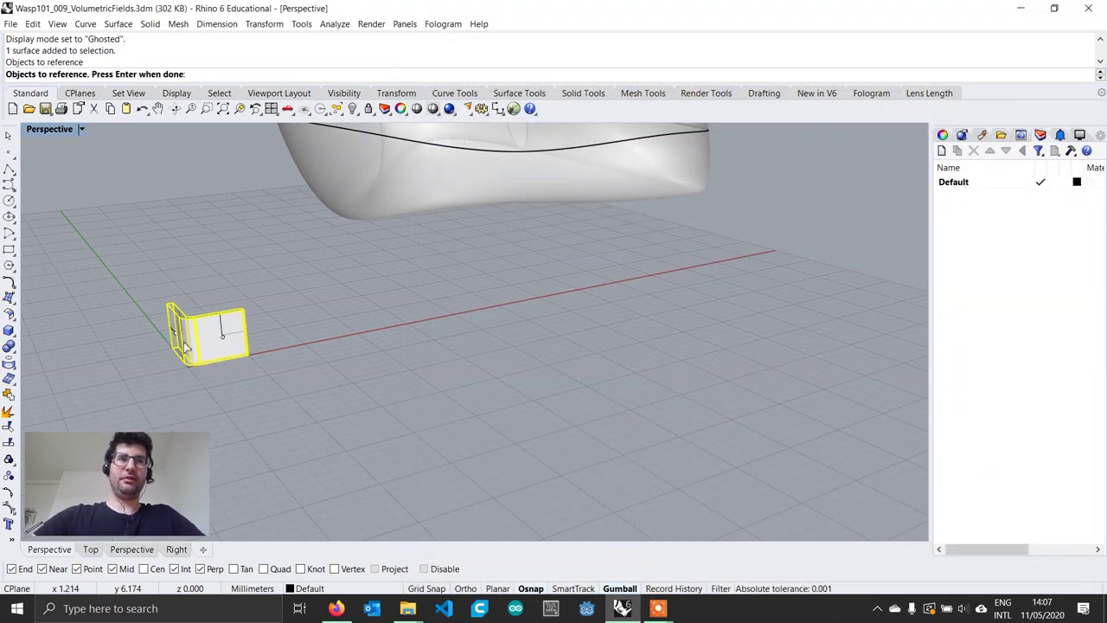
scroll(203, 346, "up", 3)
scroll(199, 350, "down", 2)
key("Return")
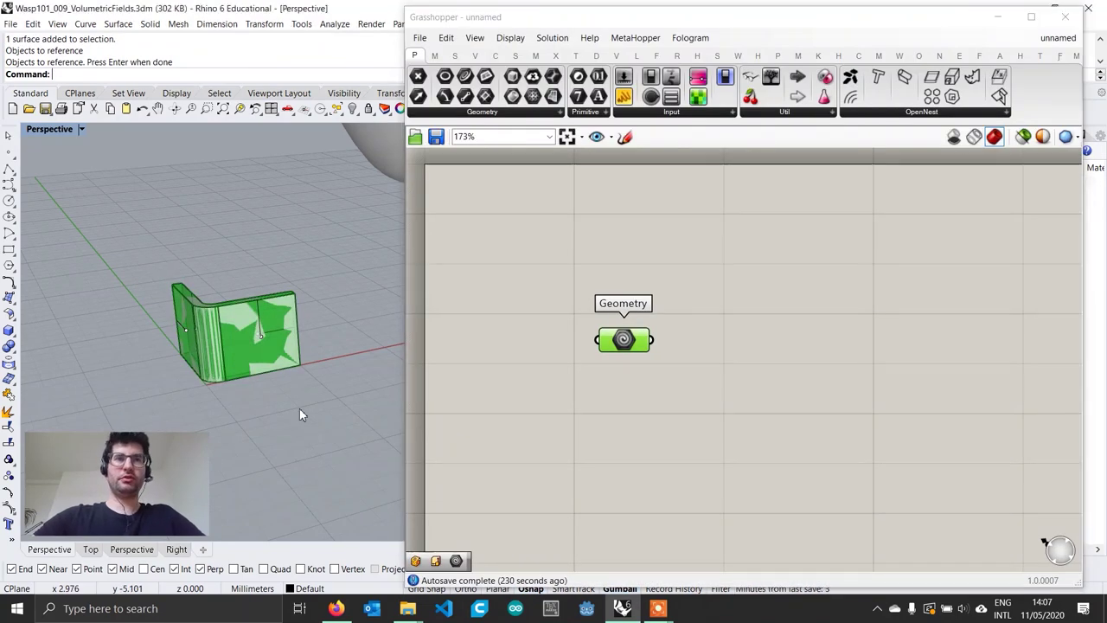
left_click(204, 350)
left_click(351, 108)
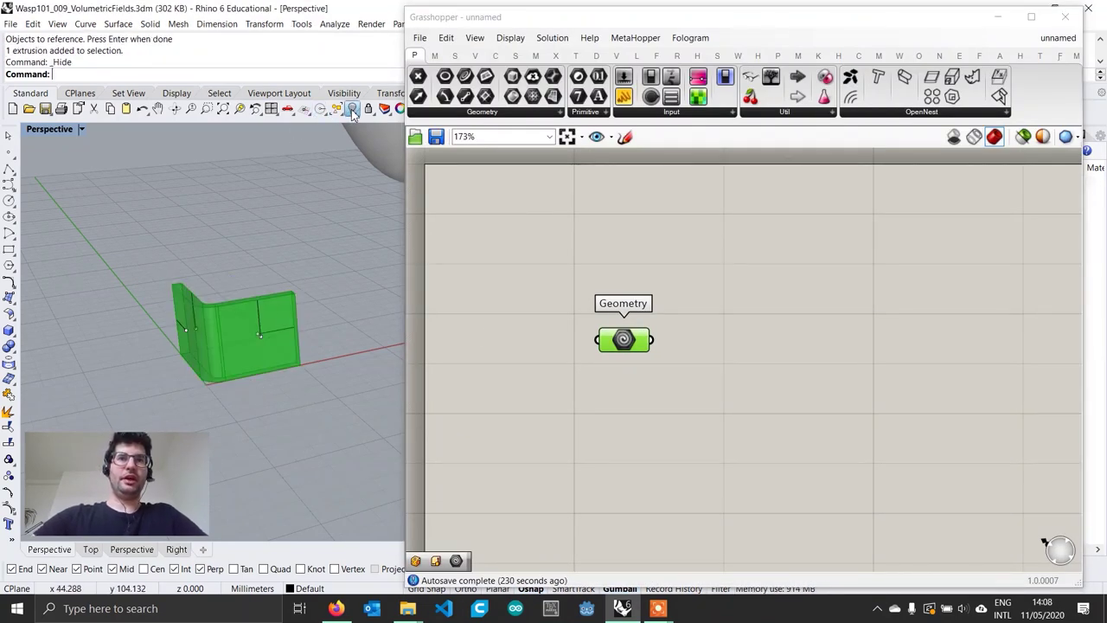
- Add a Point parameter below the Geometry parameter on the canvas
double_click(607, 431)
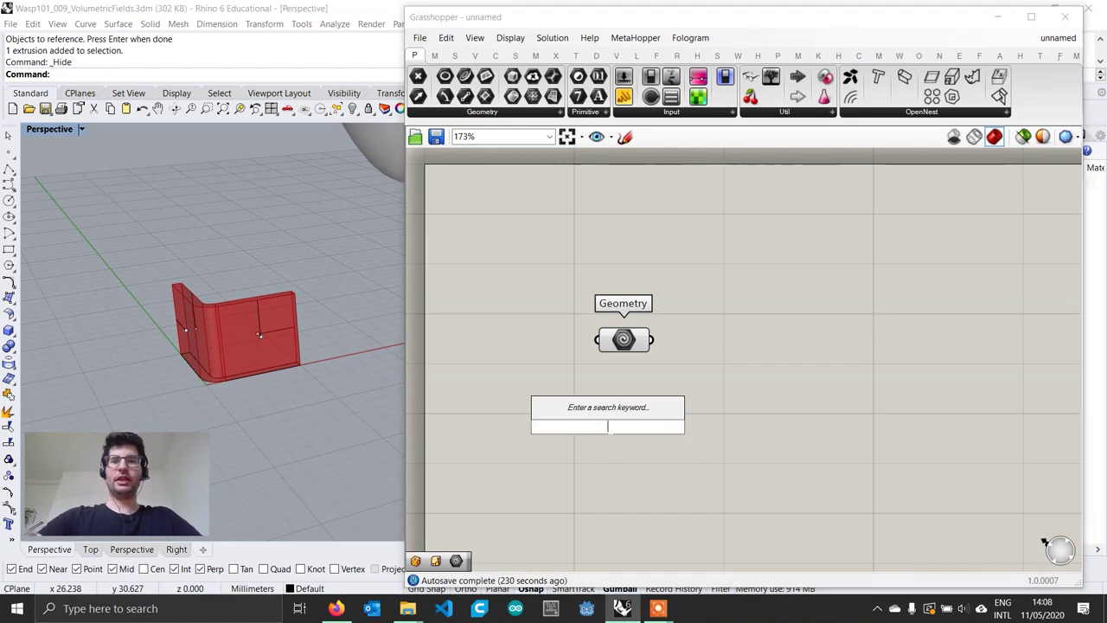
type("point")
key("Return")
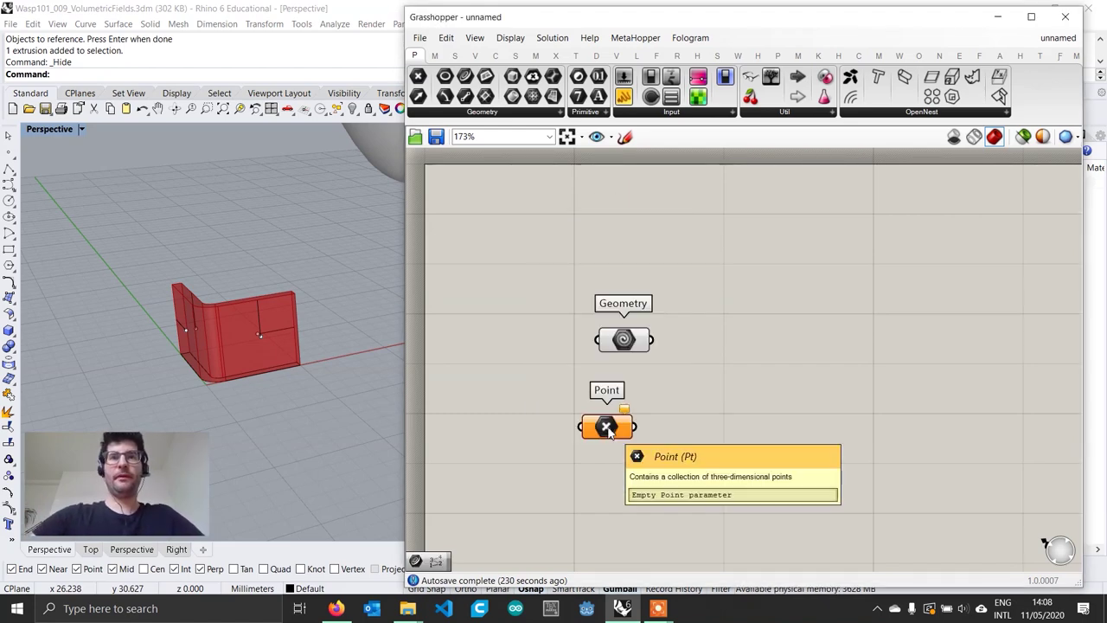
- Reference the four points on the L-shaped part's two faces in the Point parameter and shift the parameter slightly sideways
right_click(603, 425)
left_click(671, 502)
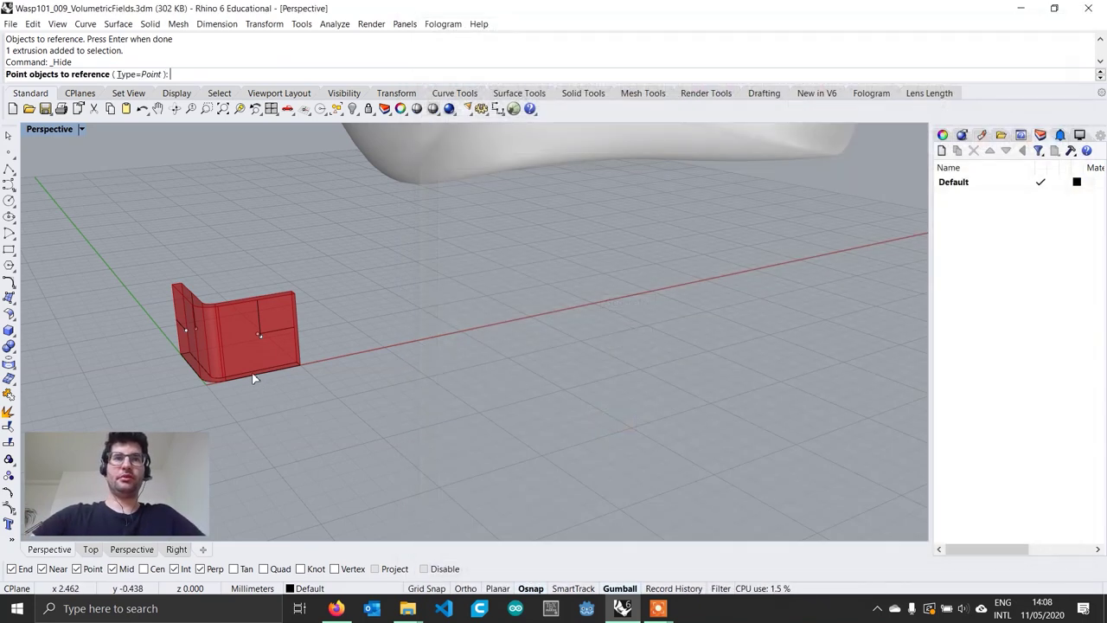
scroll(199, 341, "up", 5)
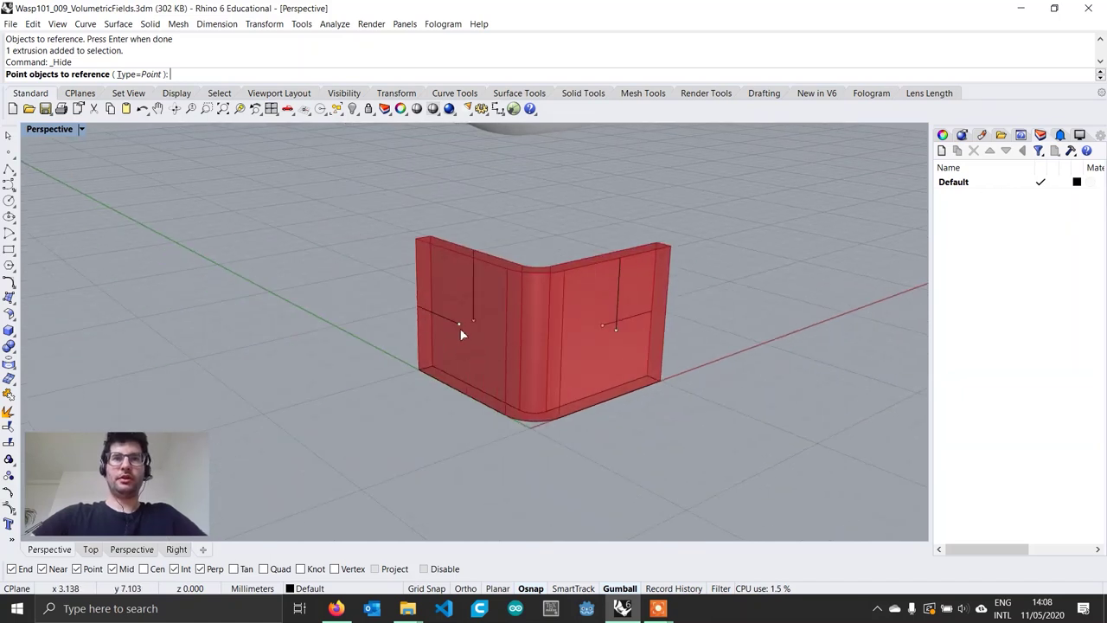
left_click(459, 326)
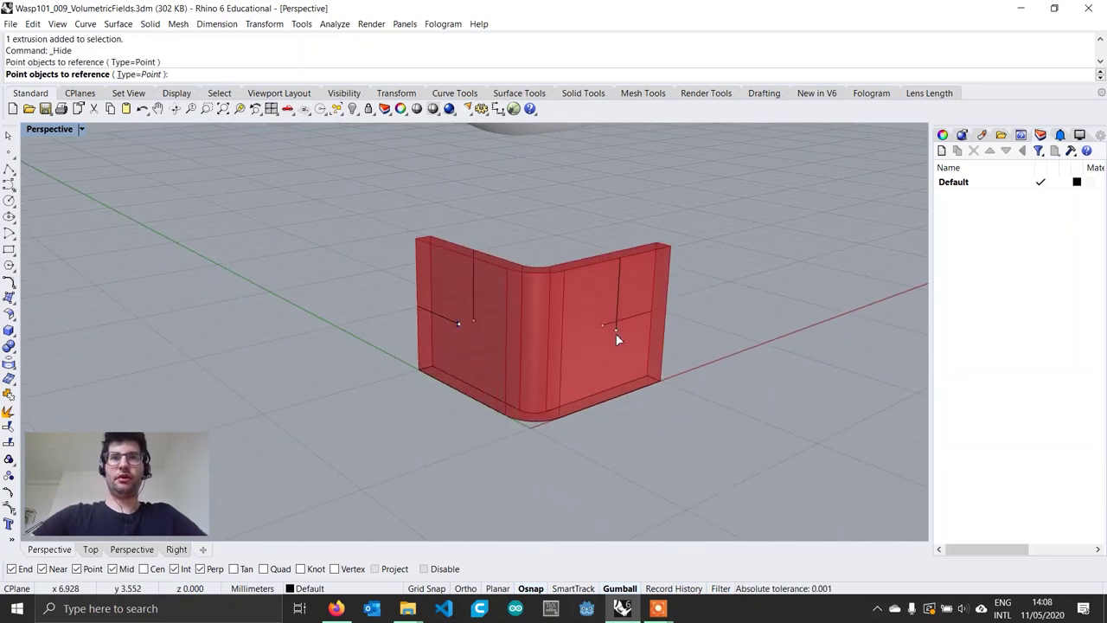
left_click(616, 332)
left_click(487, 324)
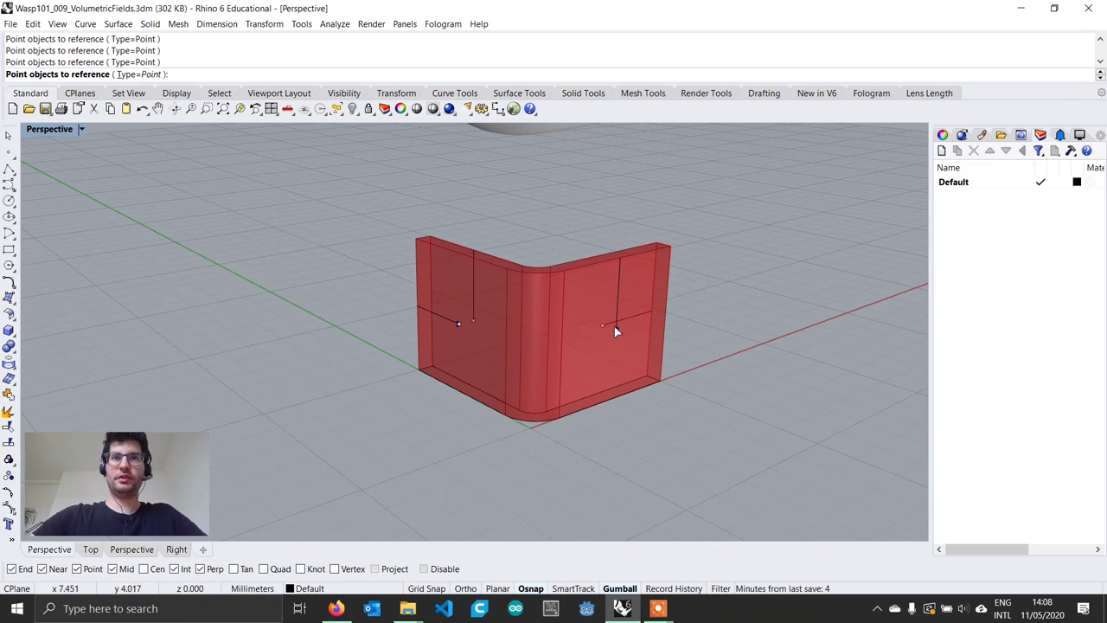
right_click(601, 359)
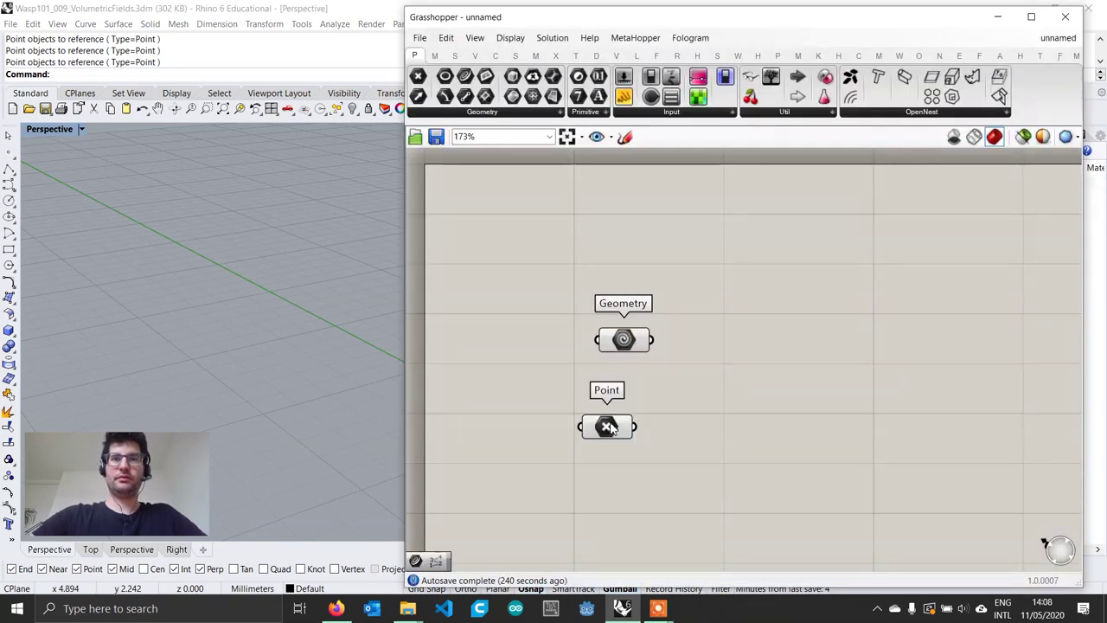
left_click_drag(606, 423, 637, 423)
right_click_drag(332, 375, 301, 389, "shift")
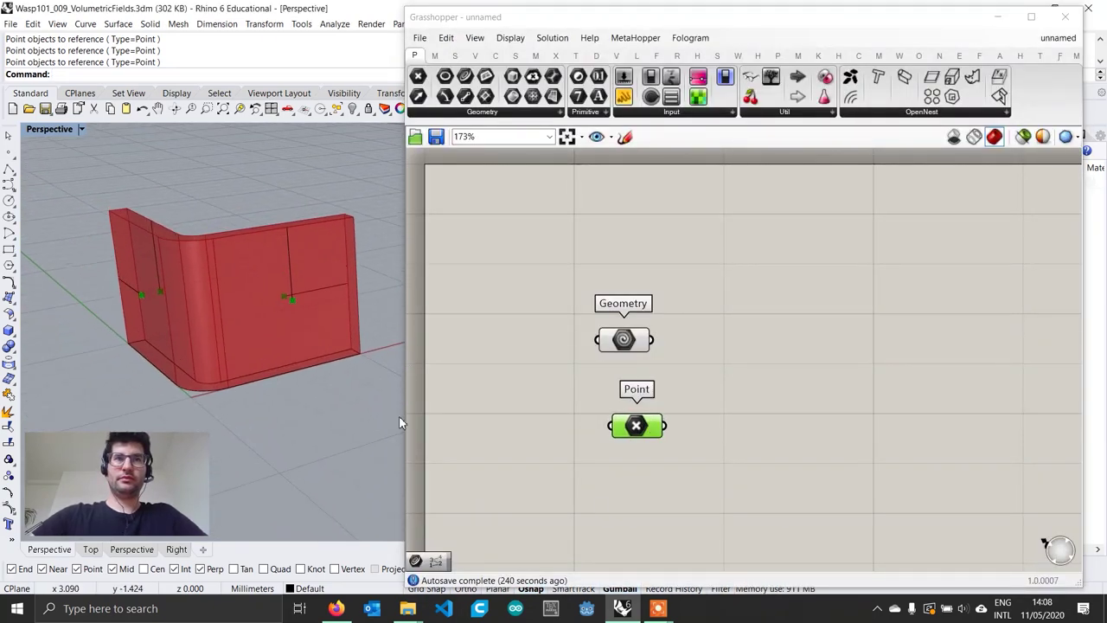
- Add a Curve parameter below the Point parameter on the canvas
double_click(625, 490)
type("gurve")
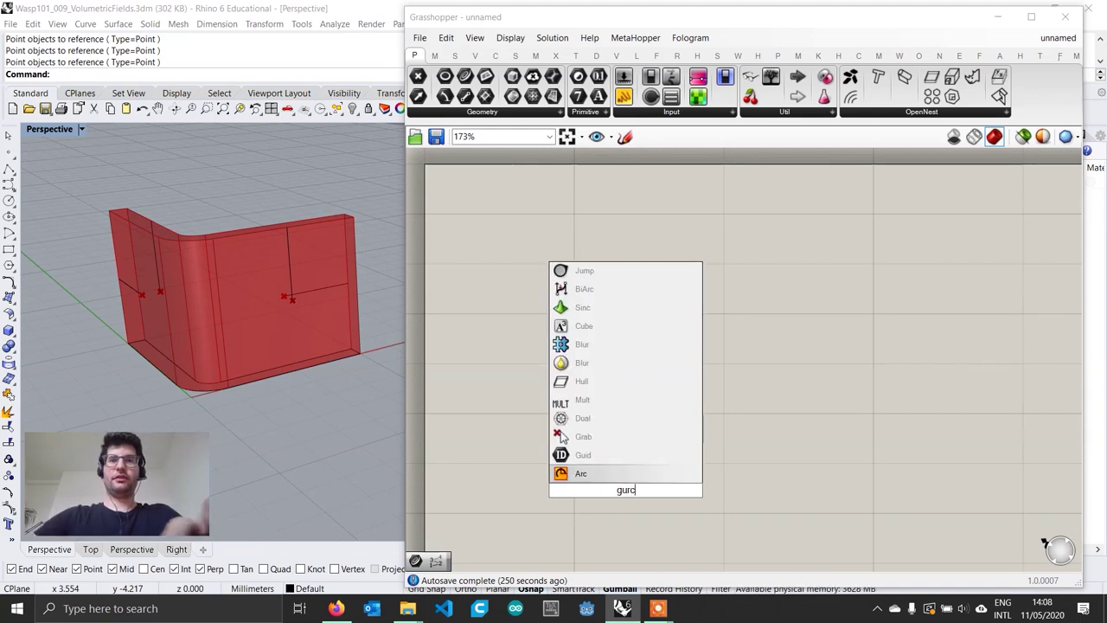
key("Return")
- Reference the four direction lines on the L-shaped part's faces in the Curve parameter and line up the Point parameter above it
right_click(624, 491)
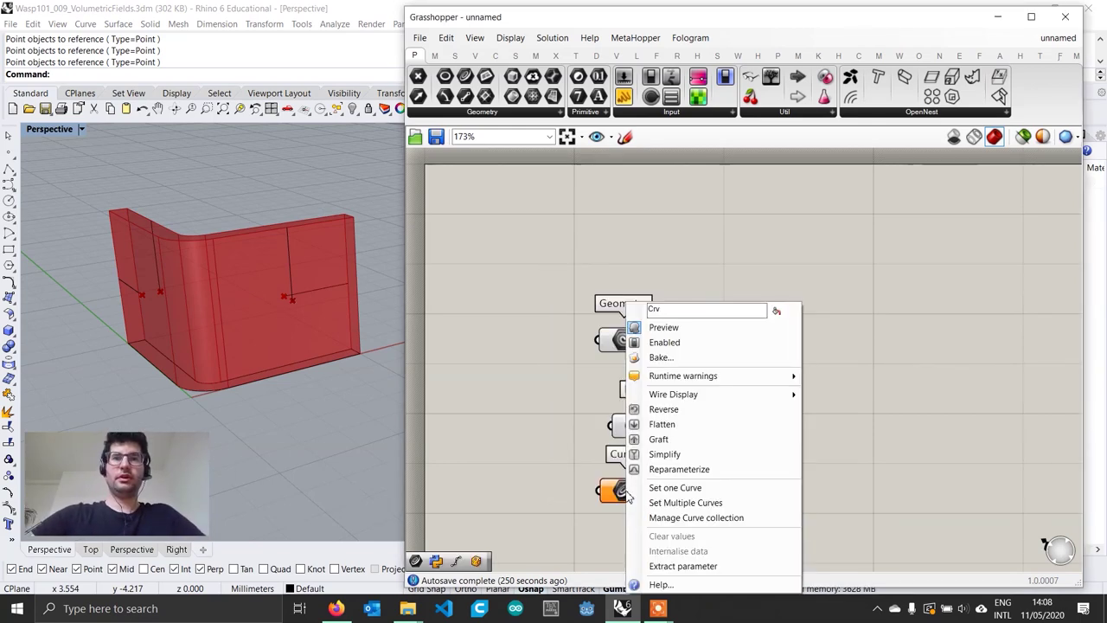
left_click(690, 502)
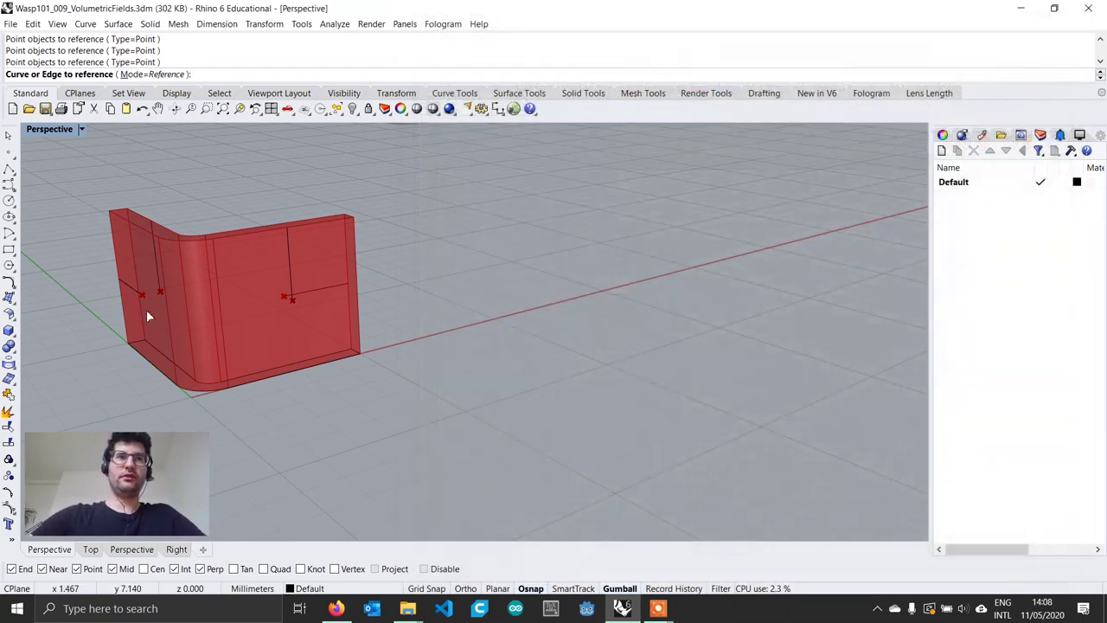
left_click(127, 294)
left_click(291, 285)
left_click(160, 262)
key("Return")
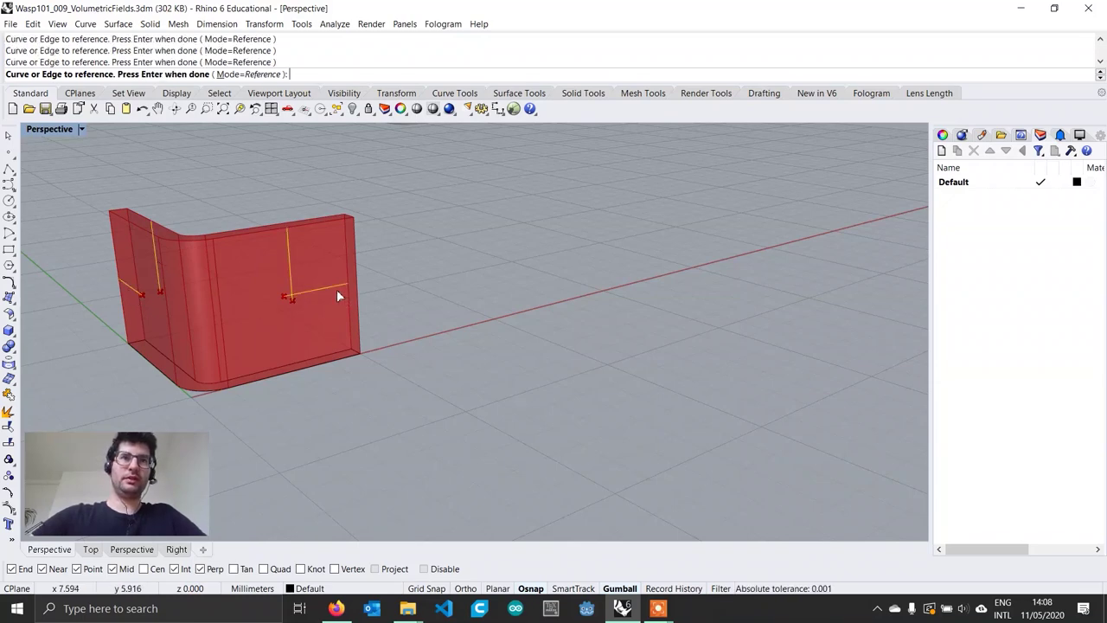
left_click(637, 425)
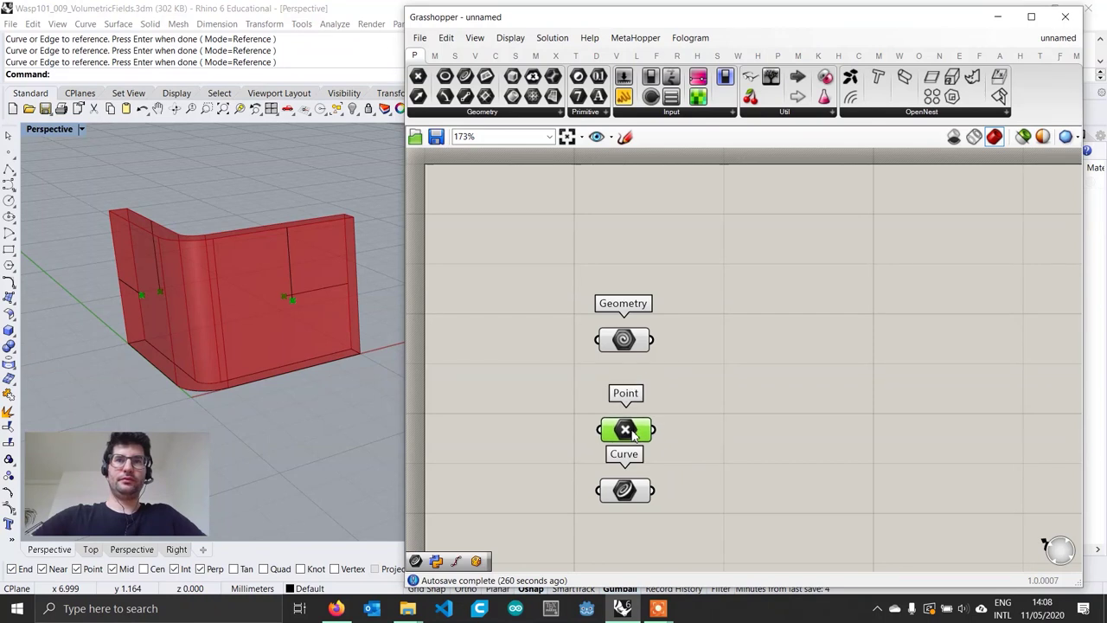
- Place a Wasp_Basic Part component on the canvas beside the three parameters, leaving room between them
right_click_drag(669, 442, 607, 395)
scroll(655, 437, "down", 1)
left_click(899, 56)
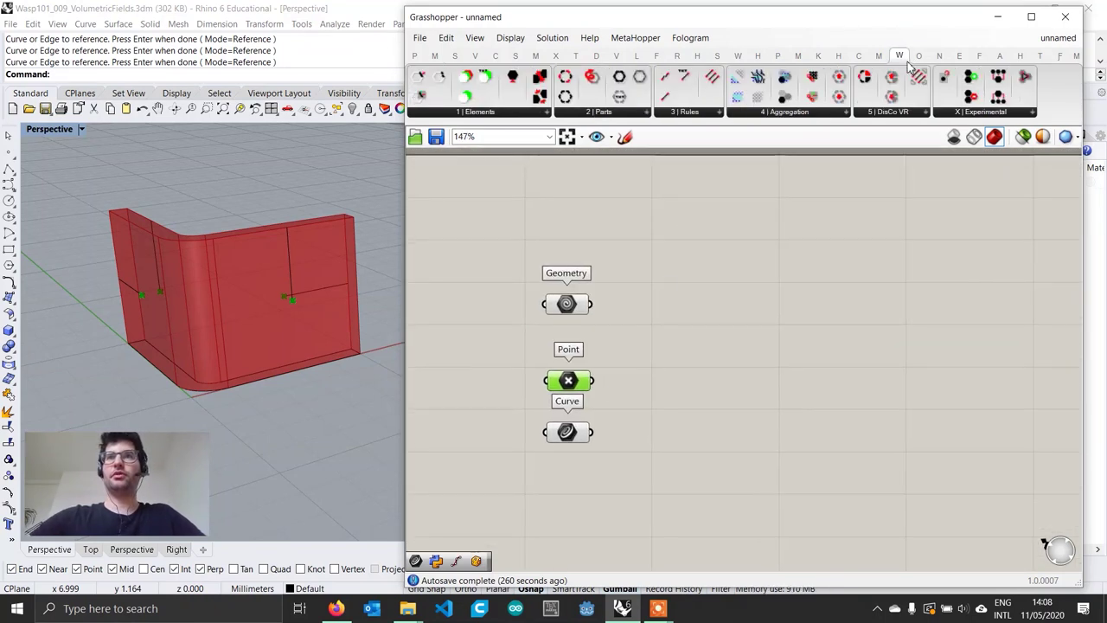
left_click(616, 113)
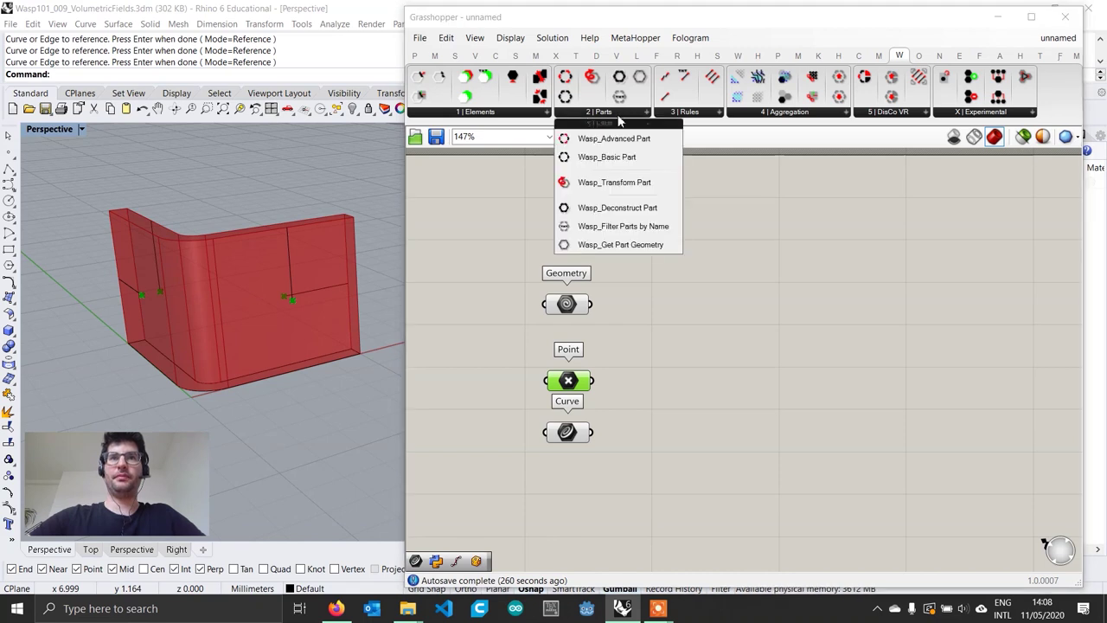
left_click_drag(605, 156, 915, 320)
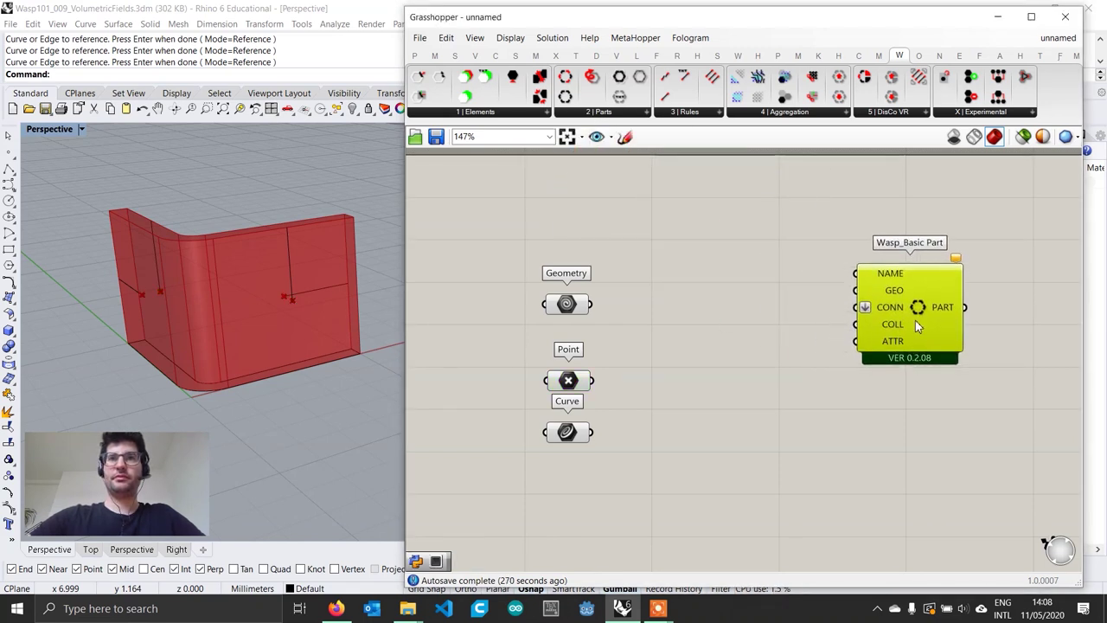
- Add a panel containing "L" wired to the Basic Part's NAME input, and connect the Geometry parameter to its GEO input
double_click(782, 252)
type("\"L")
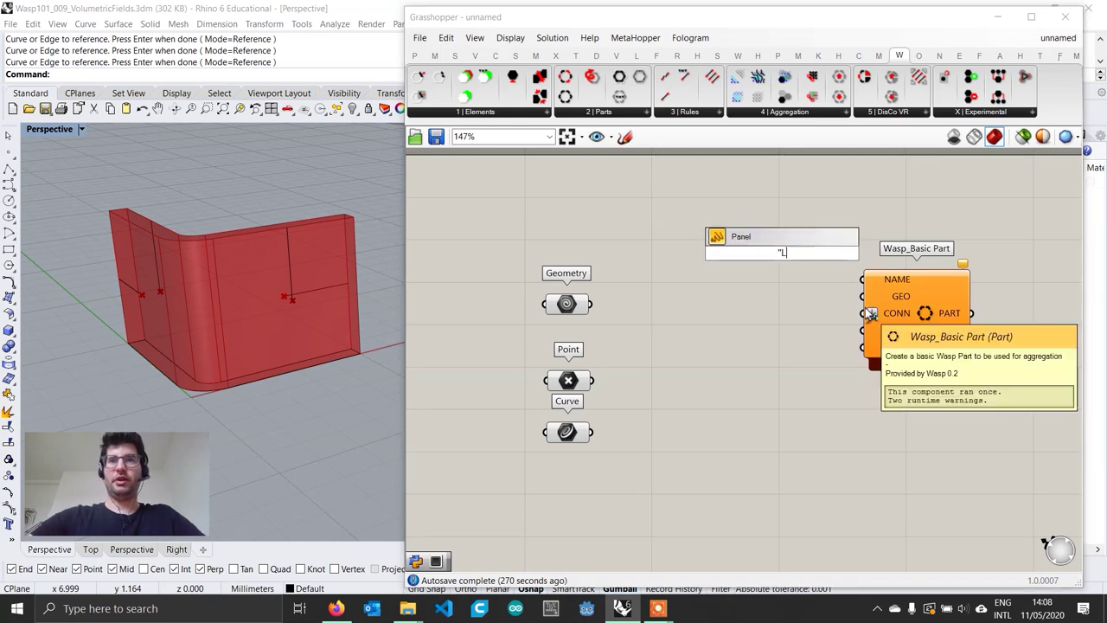
key("Return")
left_click_drag(796, 253, 863, 278)
left_click_drag(785, 256, 809, 243)
left_click_drag(591, 304, 862, 297)
left_click_drag(925, 318, 926, 326)
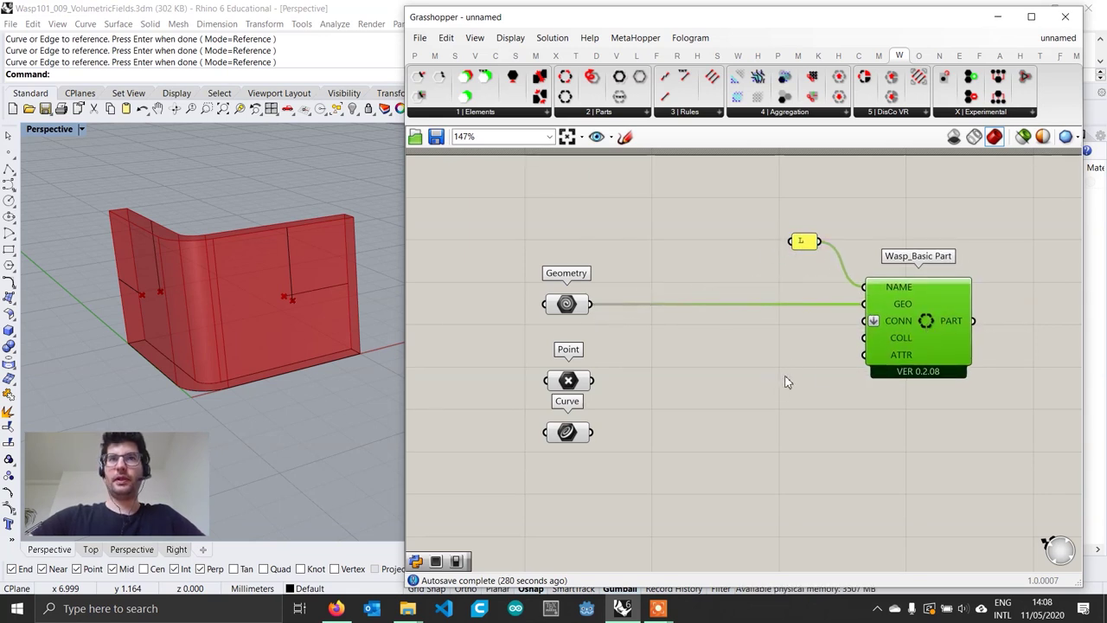
- Add a Wasp_Connection From Direction component and wire the Geometry parameter to its GEO input
left_click(485, 112)
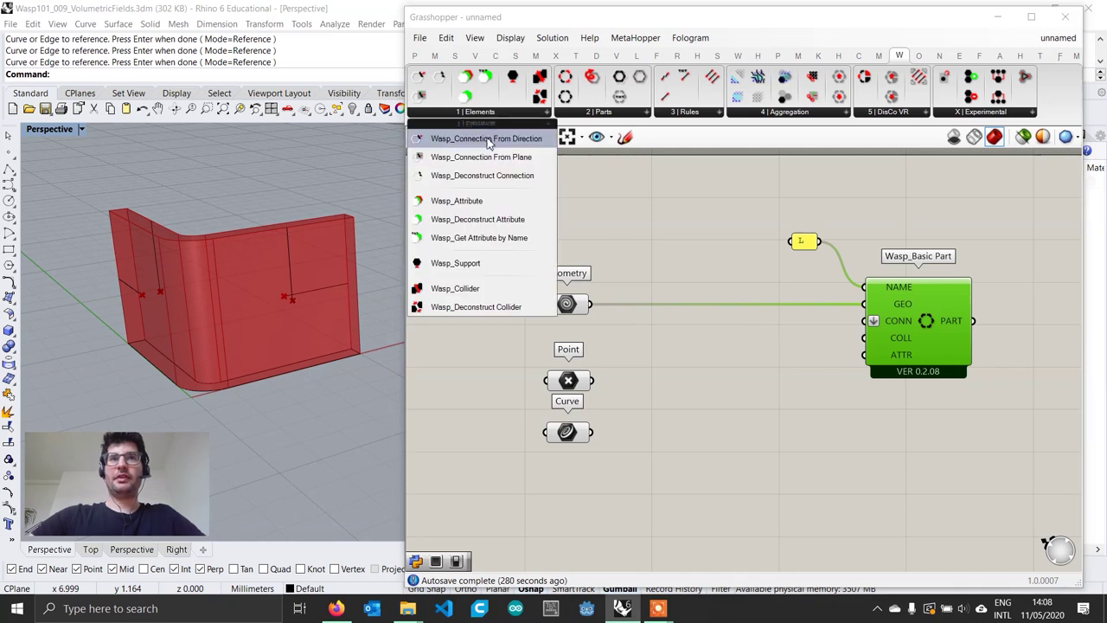
left_click_drag(484, 139, 714, 404)
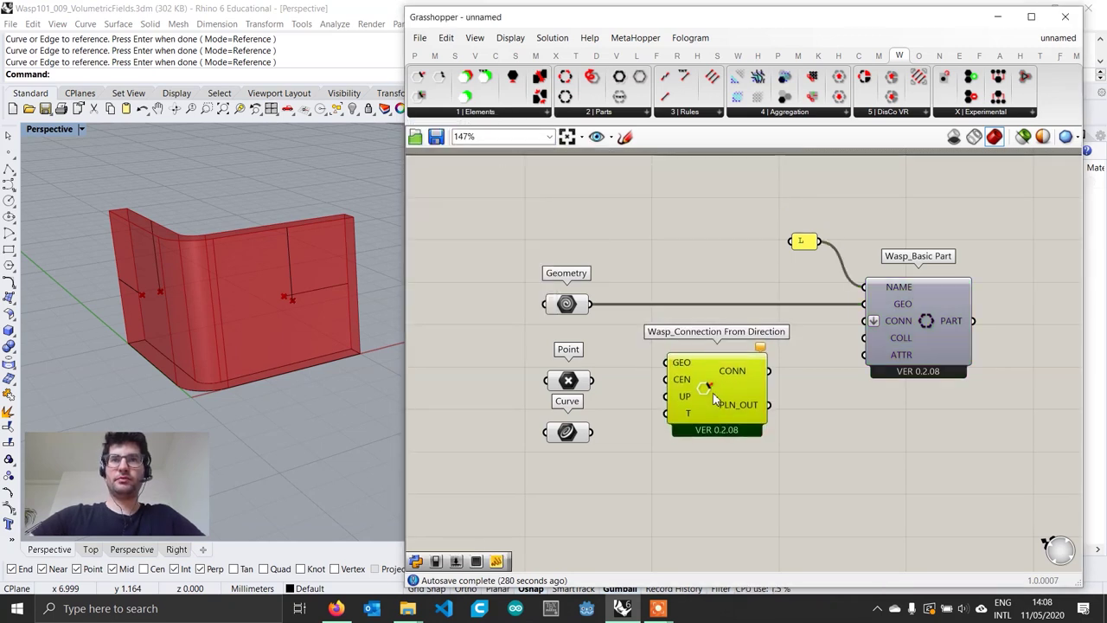
left_click_drag(591, 304, 664, 363)
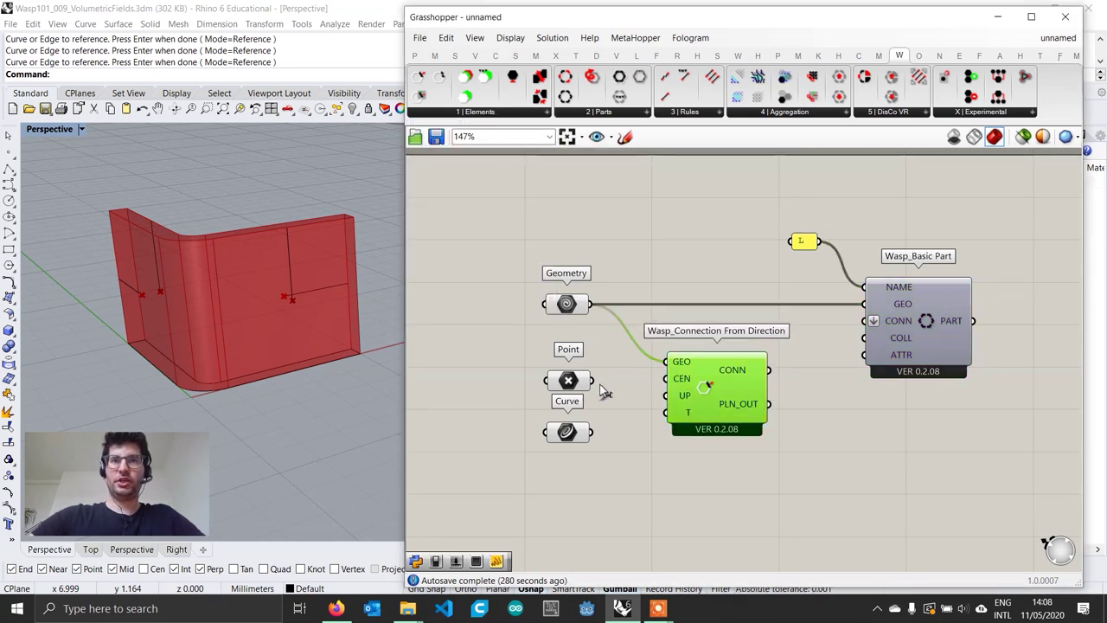
- Wire the Point parameter to CEN and the Curve parameter to UP, and feed the CONN output into the Basic Part's CONN input
left_click_drag(592, 380, 666, 378)
left_click(629, 427)
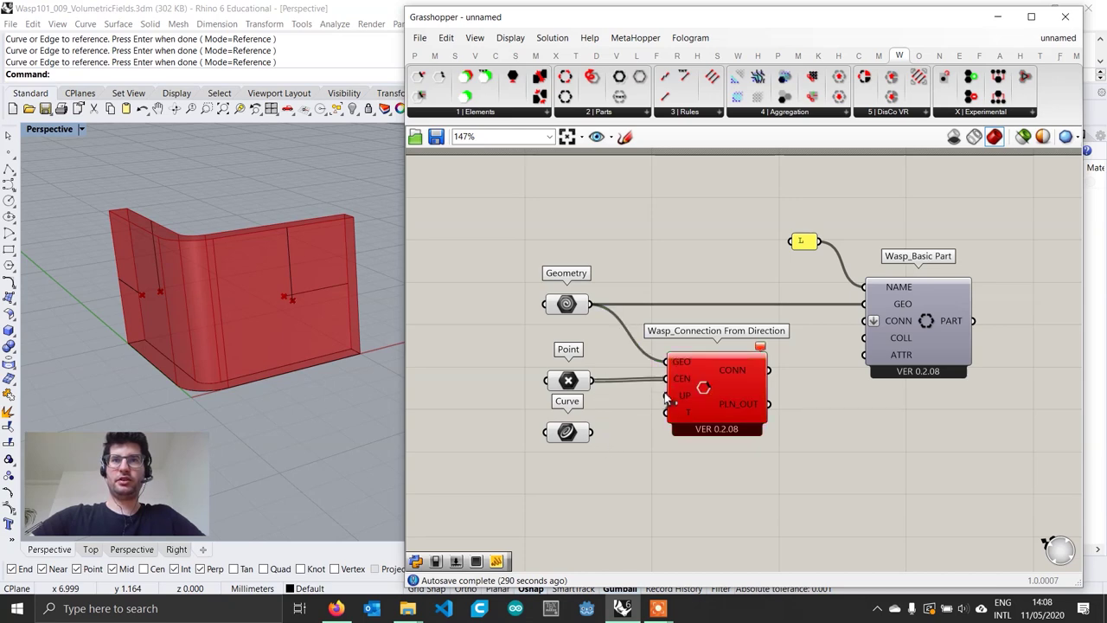
left_click_drag(592, 431, 664, 396)
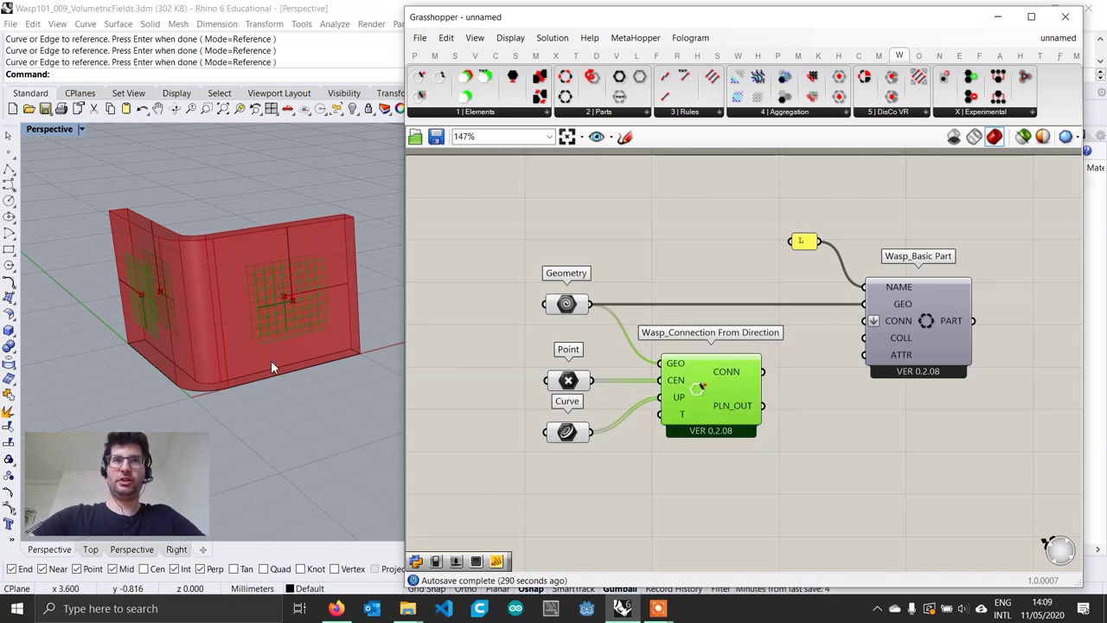
right_click_drag(249, 350, 272, 354)
left_click_drag(762, 371, 866, 321)
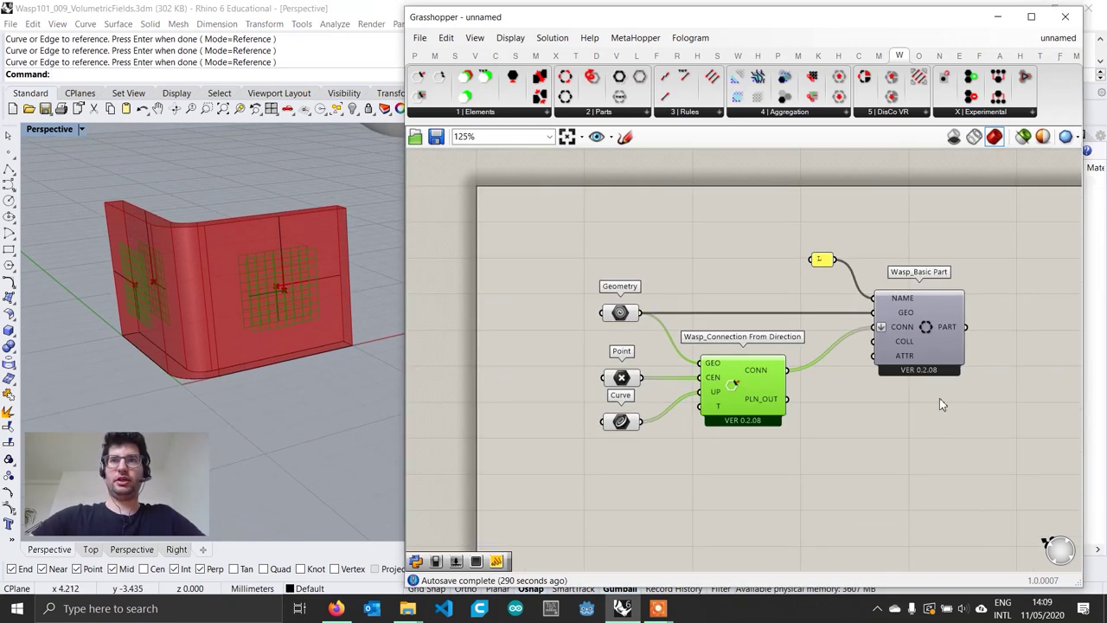
- Add a Wasp_Field-driven Aggregation component and wire the Basic Part's PART output to its PART input, leaving space between them
left_click(960, 417)
scroll(925, 415, "down", 2)
scroll(812, 396, "down", 1)
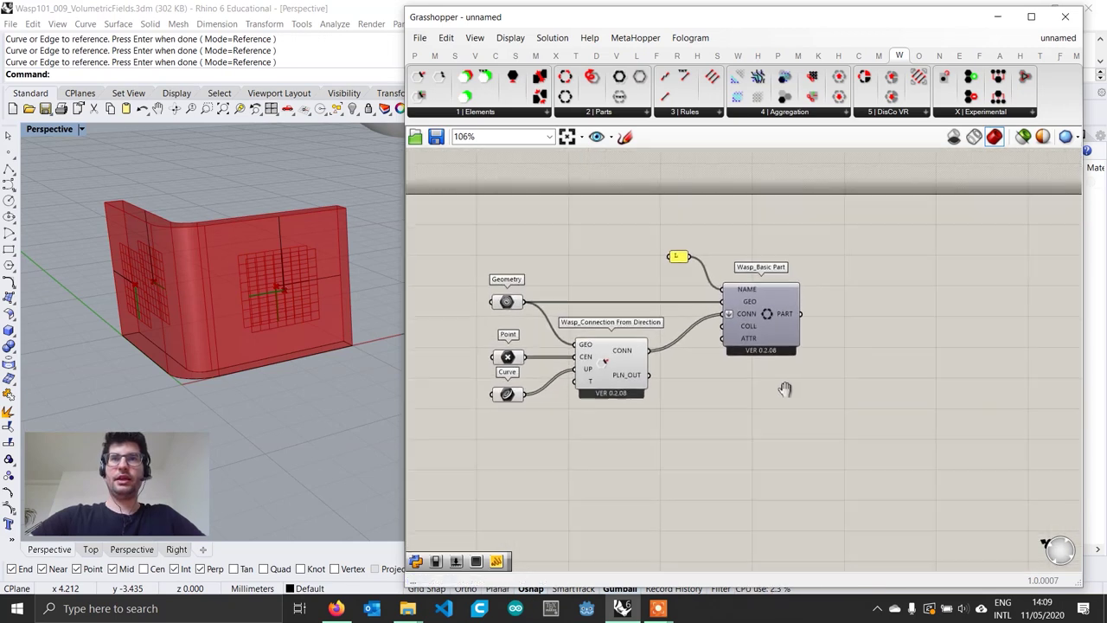
scroll(280, 331, "down", 5)
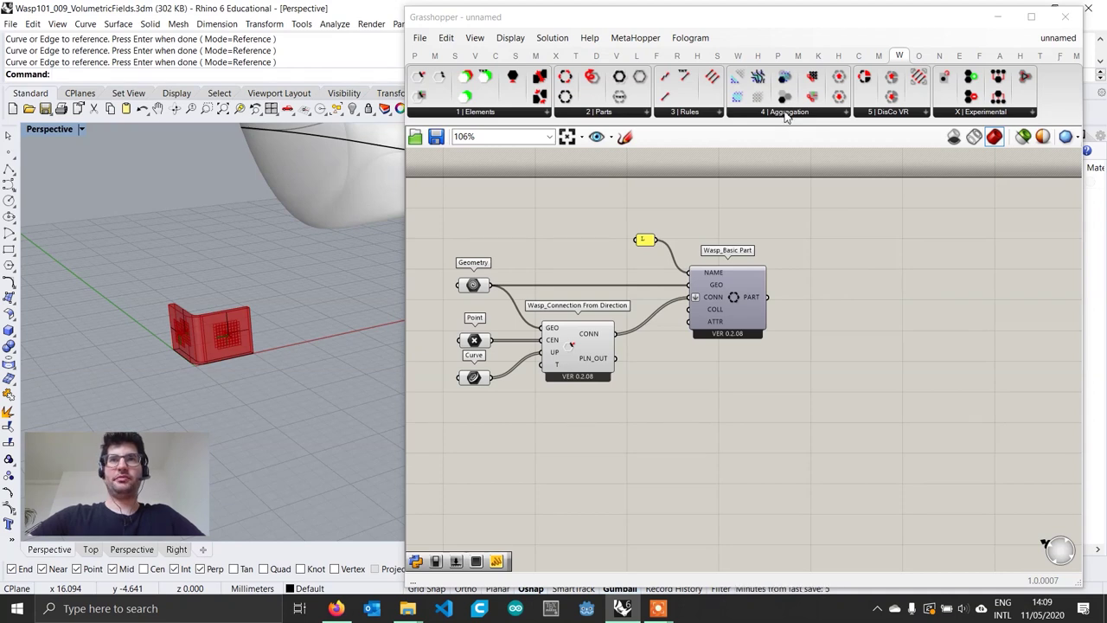
left_click(787, 113)
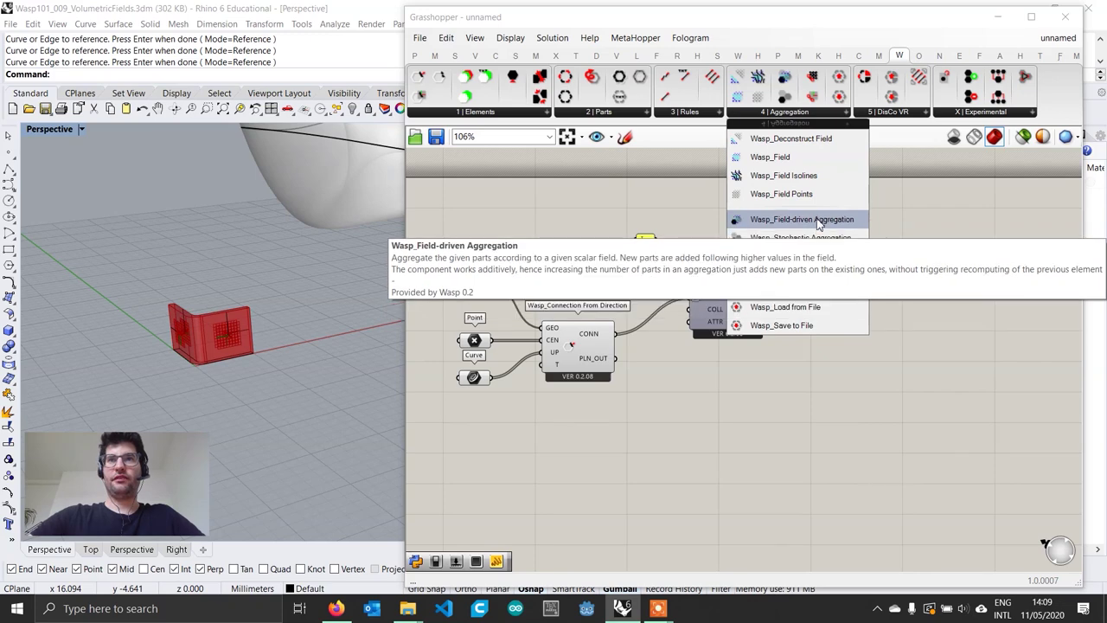
left_click_drag(818, 223, 932, 335)
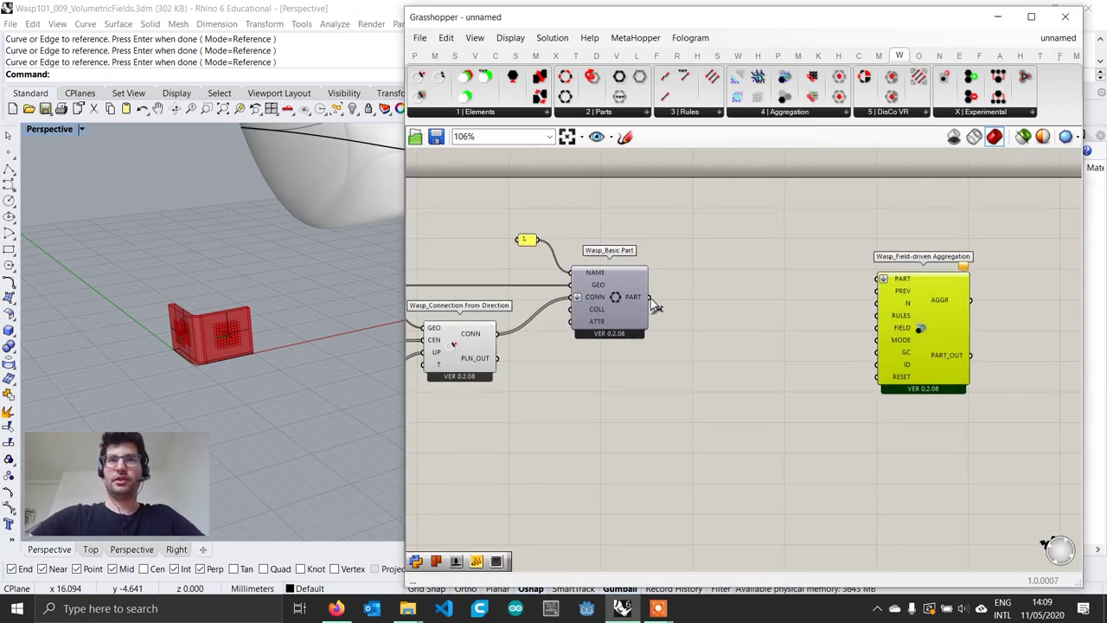
left_click_drag(651, 296, 879, 278)
left_click_drag(934, 326, 974, 339)
- Create a number slider set to 150 and connect it to the aggregation's N input
double_click(838, 328)
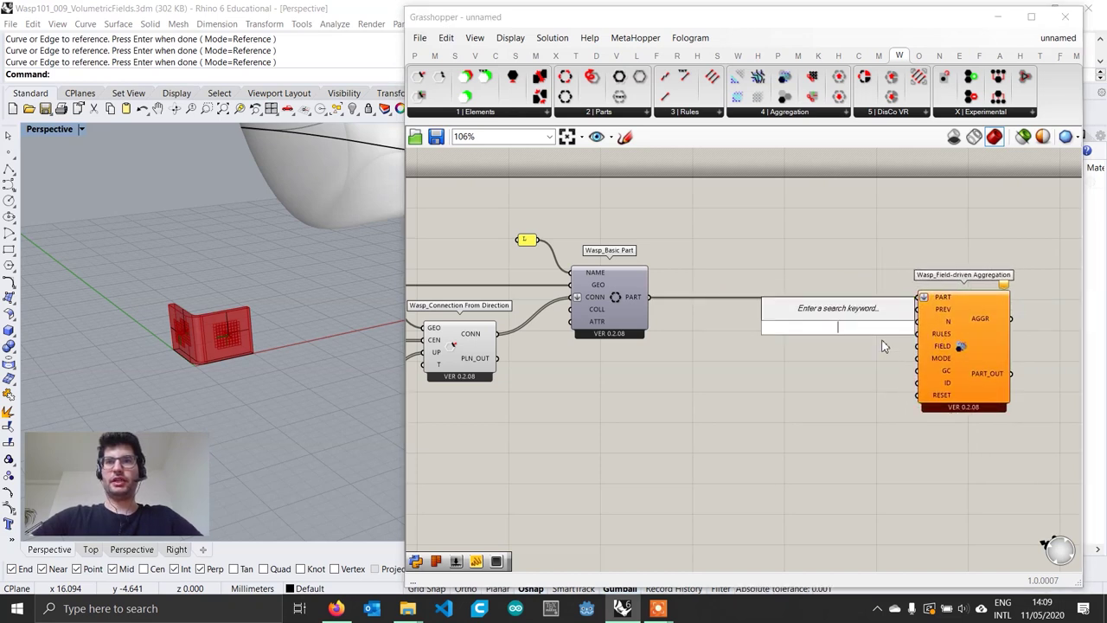
type("150")
key("Return")
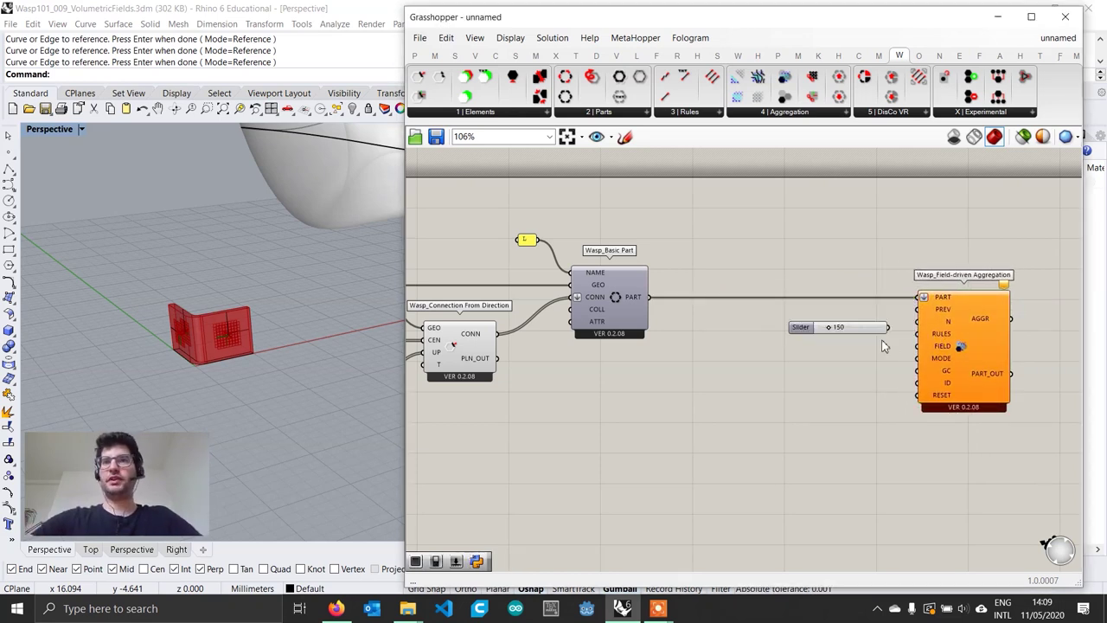
mouse_move(886, 327)
left_mouse_down()
mouse_move(918, 321)
mouse_move(887, 337)
left_mouse_up()
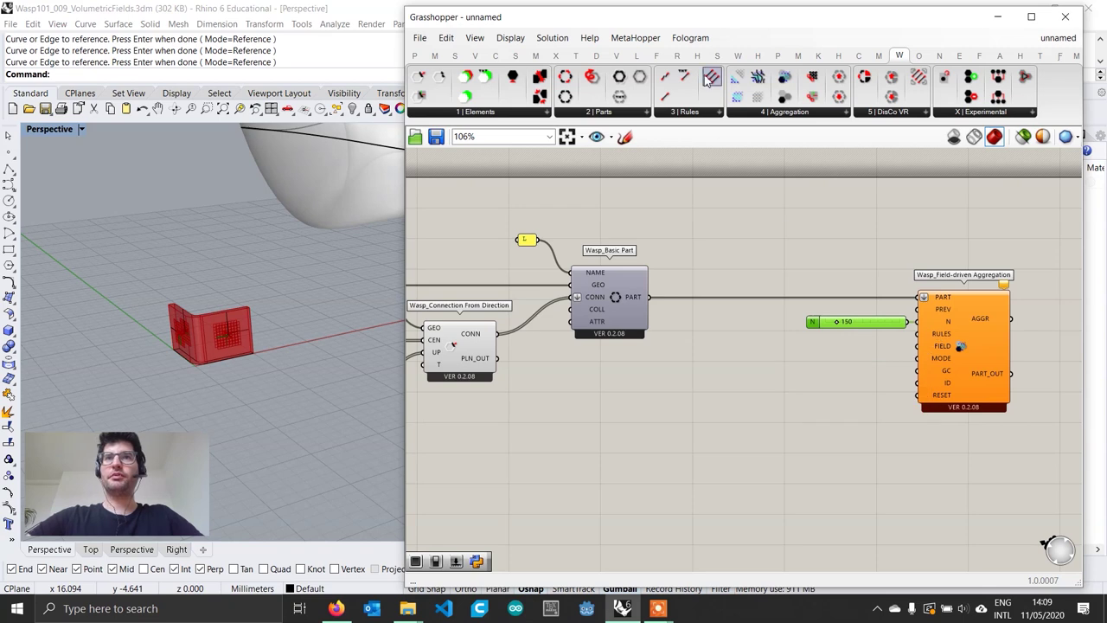
- Add a Wasp_Rules Generator fed by the Basic Part's PART output, and wire its R output to the aggregation's RULES input
left_click_drag(711, 76, 762, 376)
left_click_drag(648, 296, 734, 344)
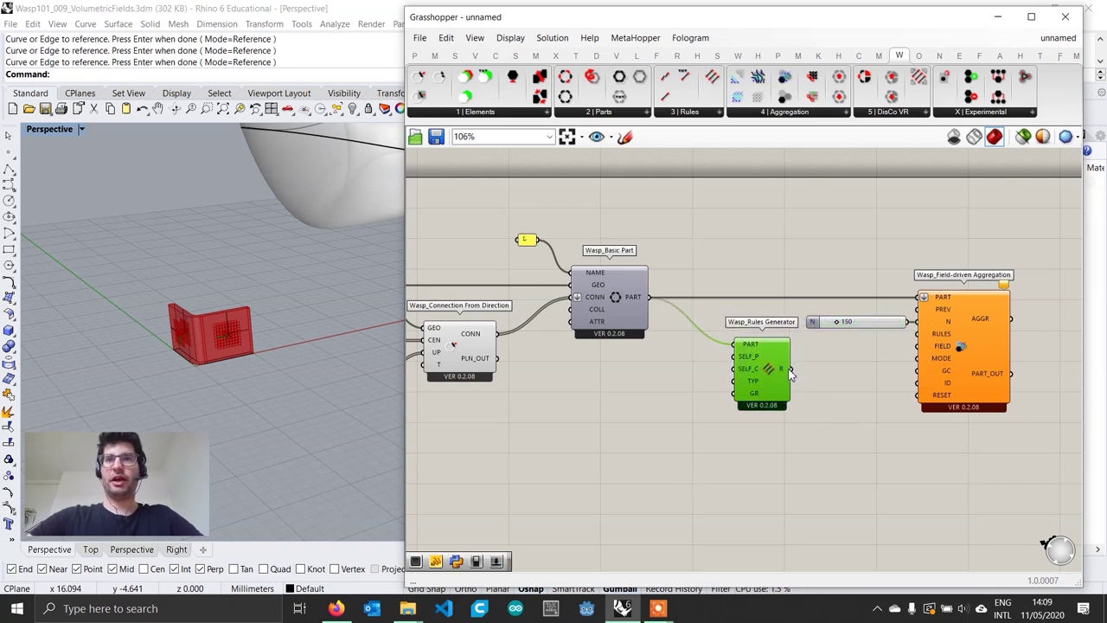
left_click_drag(791, 368, 919, 333)
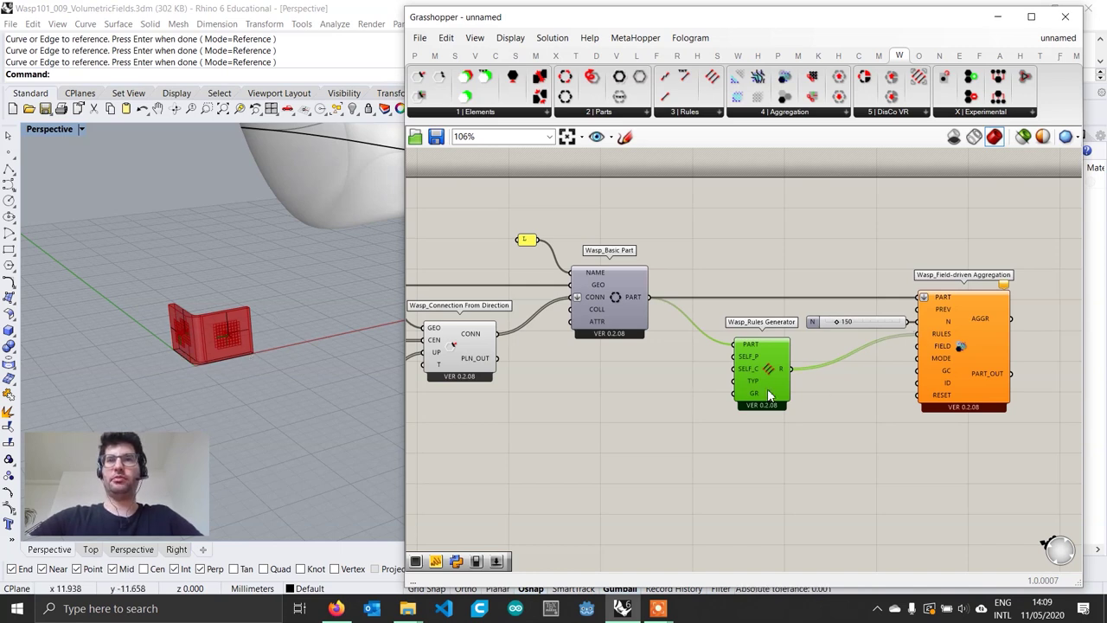
- Add a Button wired to the aggregation's RESET input and align it beside that input
double_click(873, 414)
type("button")
key("Return")
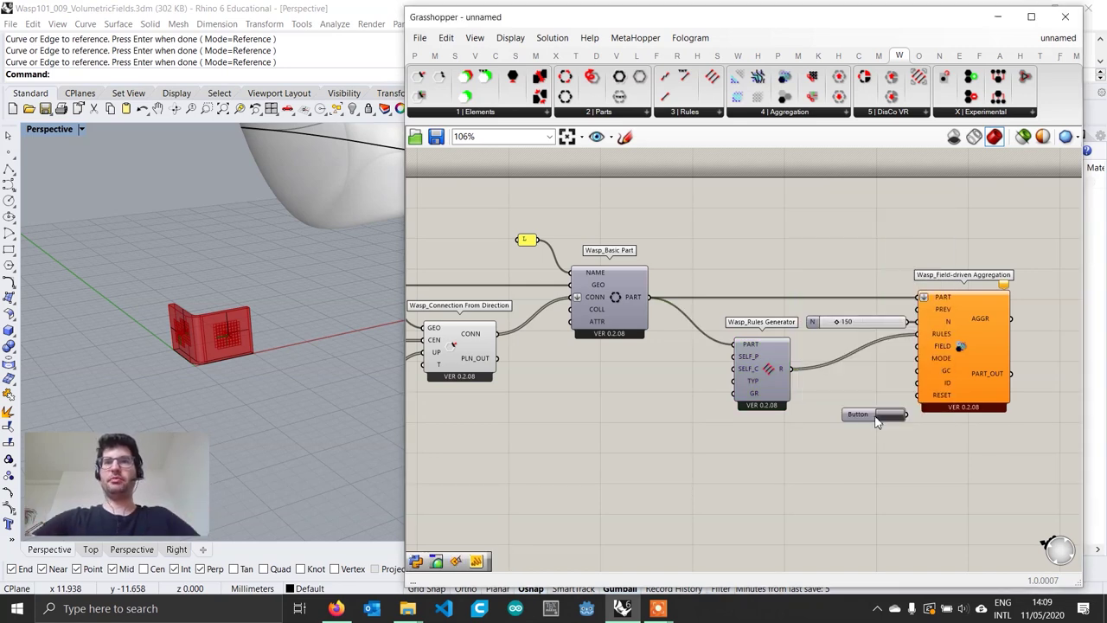
left_click_drag(905, 414, 918, 394)
left_click_drag(866, 422, 870, 404)
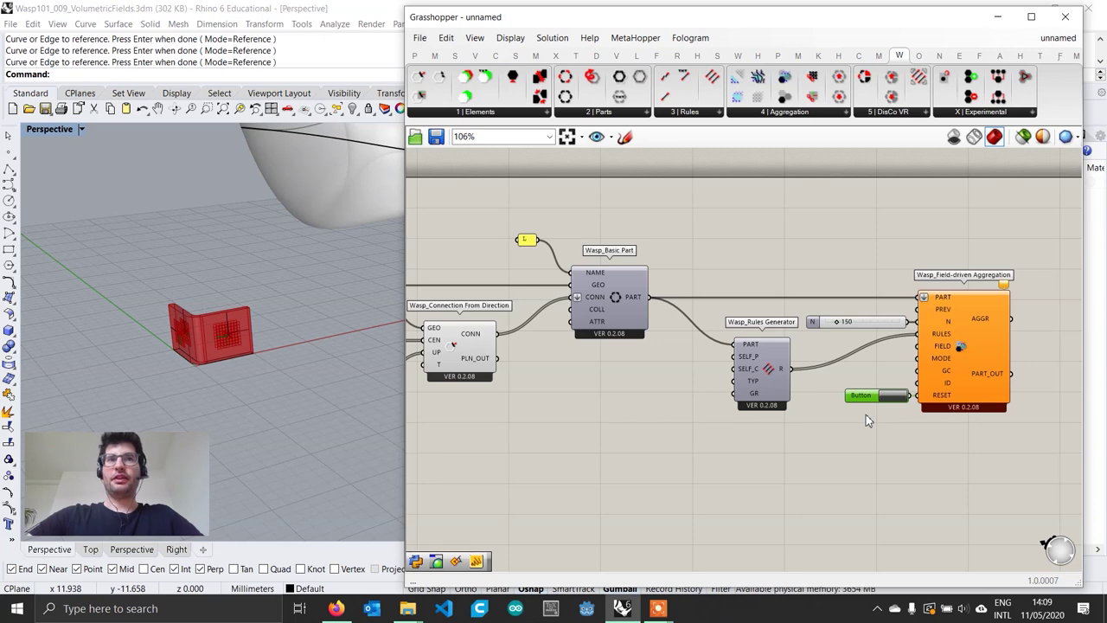
- Examine the freeform volume in the Rhino perspective view from several angles, including its size relative to the L-shaped part
right_click_drag(234, 346, 307, 330)
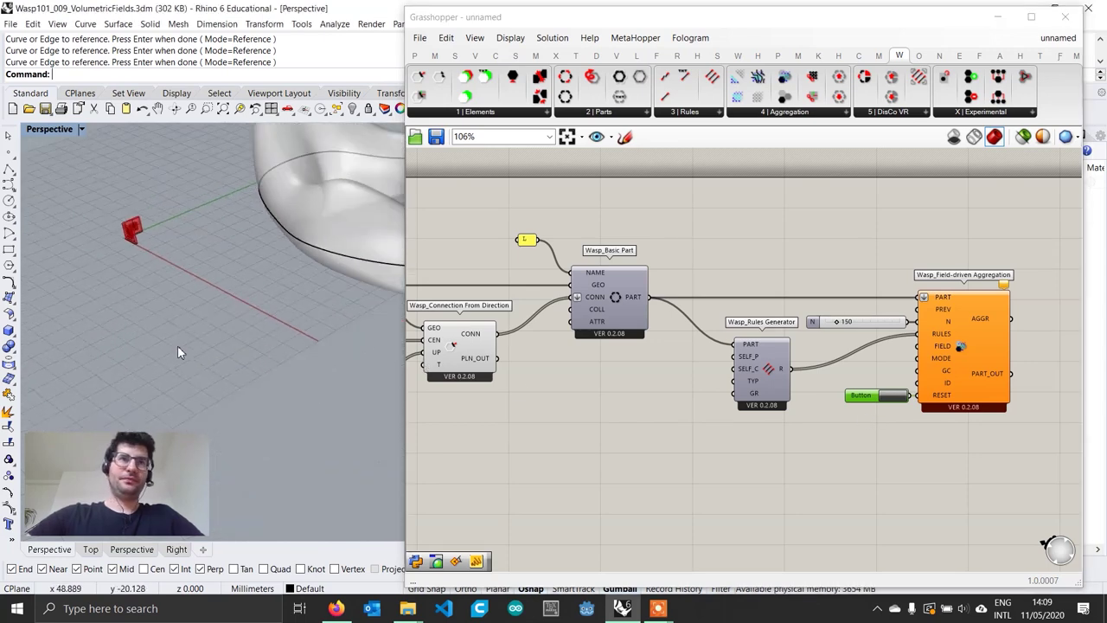
scroll(205, 350, "down", 2)
right_click_drag(251, 378, 287, 342)
scroll(288, 344, "up", 4)
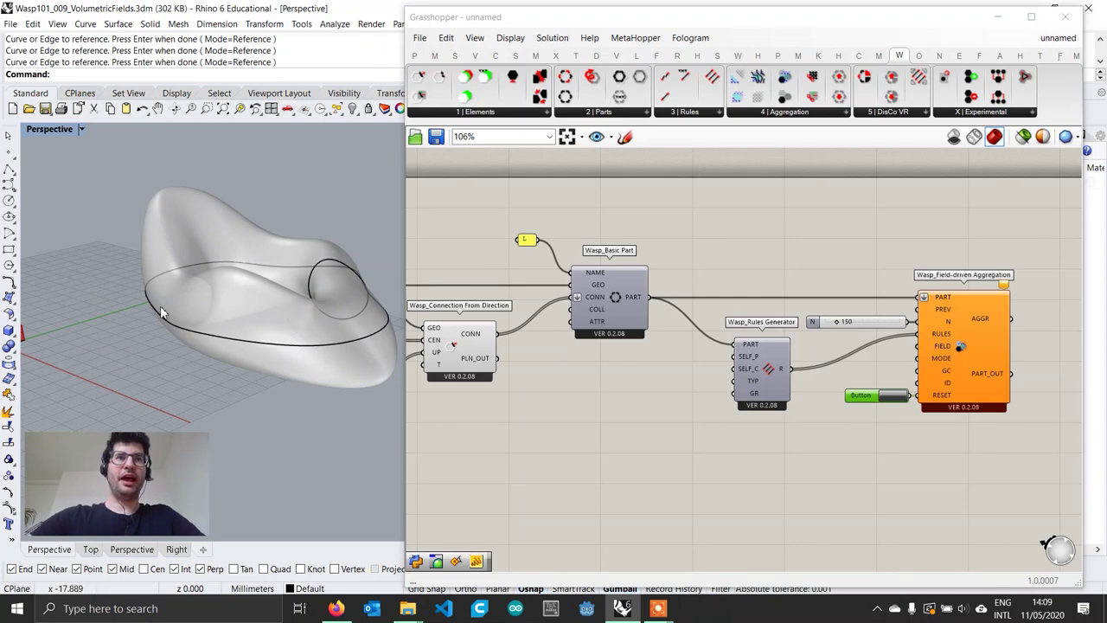
right_click_drag(604, 459, 679, 256)
scroll(679, 420, "down", 1)
right_click_drag(635, 374, 592, 367)
scroll(637, 326, "up", 2)
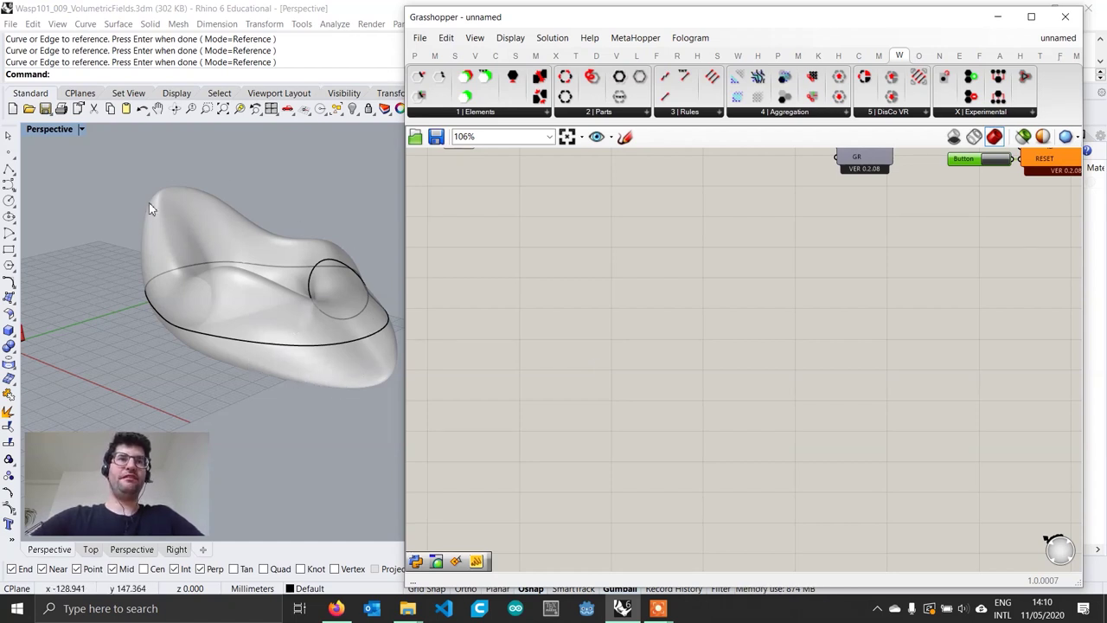
right_click_drag(173, 313, 205, 344)
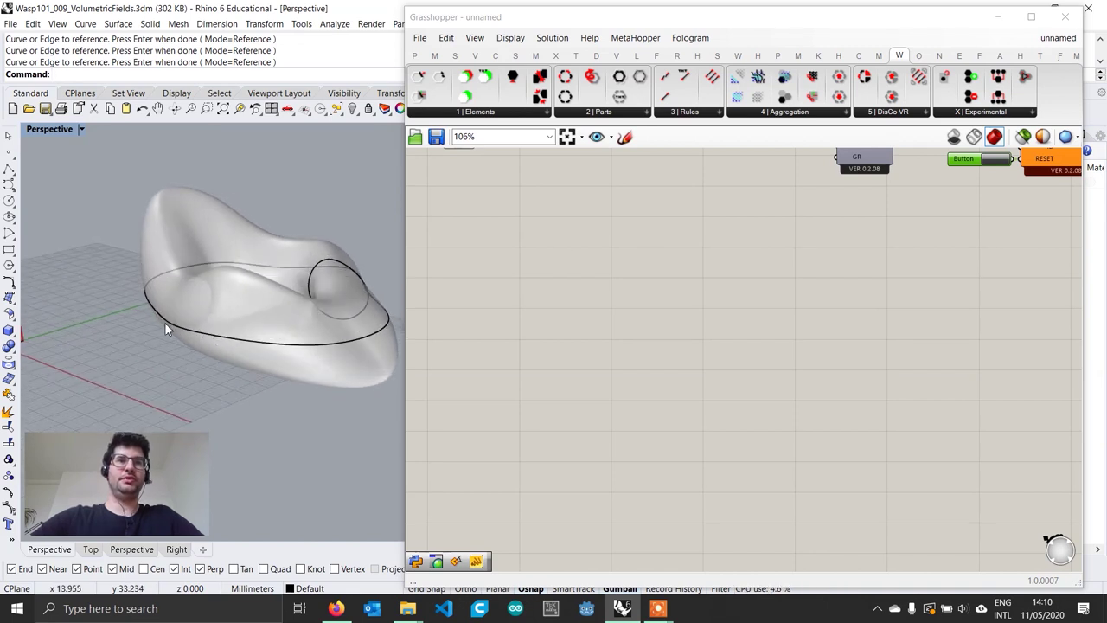
mouse_move(274, 319)
right_mouse_down()
mouse_move(230, 370)
mouse_move(222, 282)
mouse_move(218, 303)
mouse_move(273, 330)
right_mouse_up()
scroll(261, 301, "up", 4)
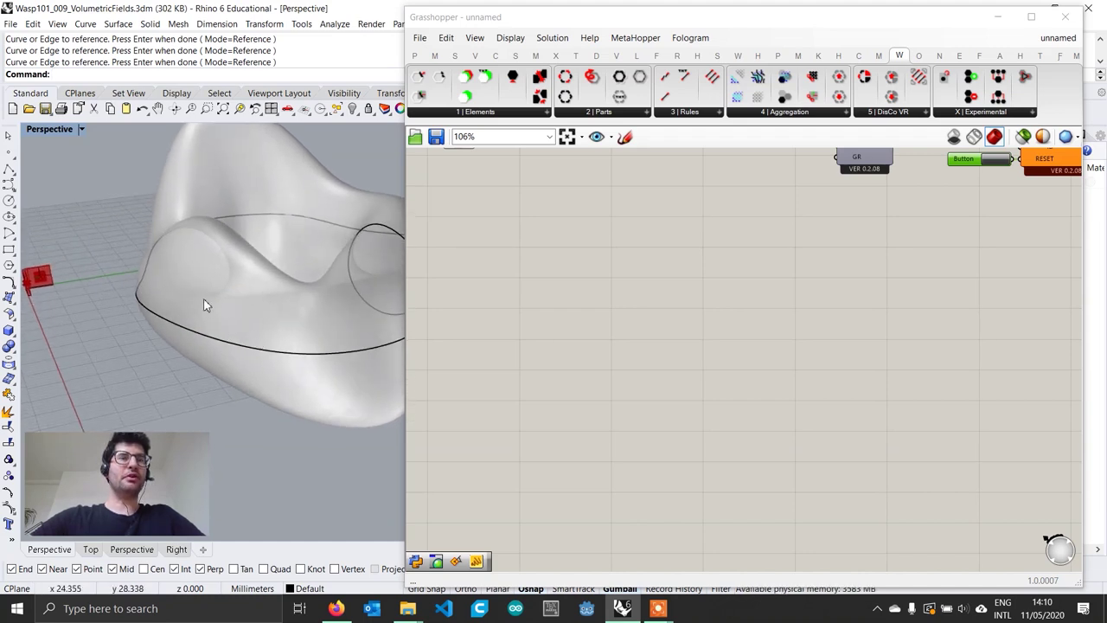
right_click_drag(205, 304, 210, 273)
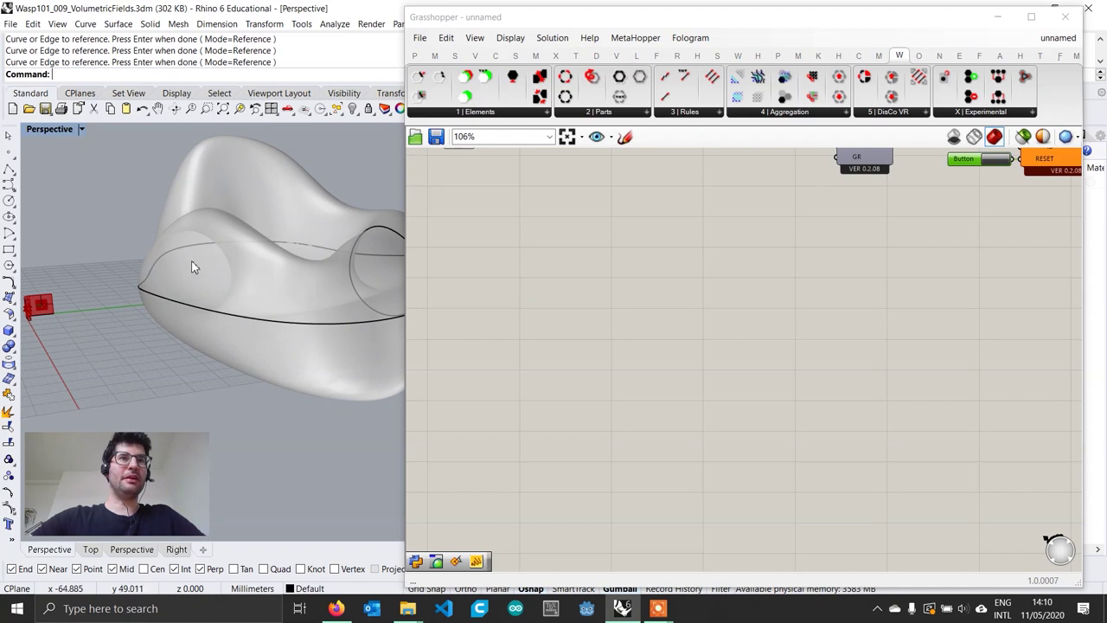
right_click_drag(195, 269, 215, 317)
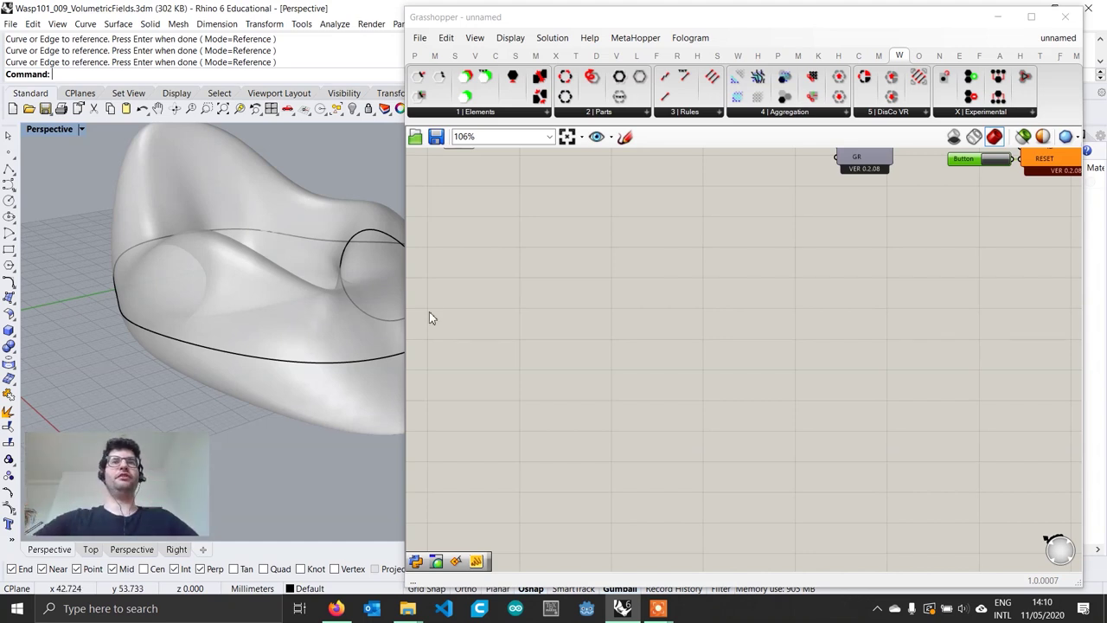
- Place a new Geometry parameter in the empty canvas area below the part definition
left_click(700, 373)
scroll(718, 364, "down", 2)
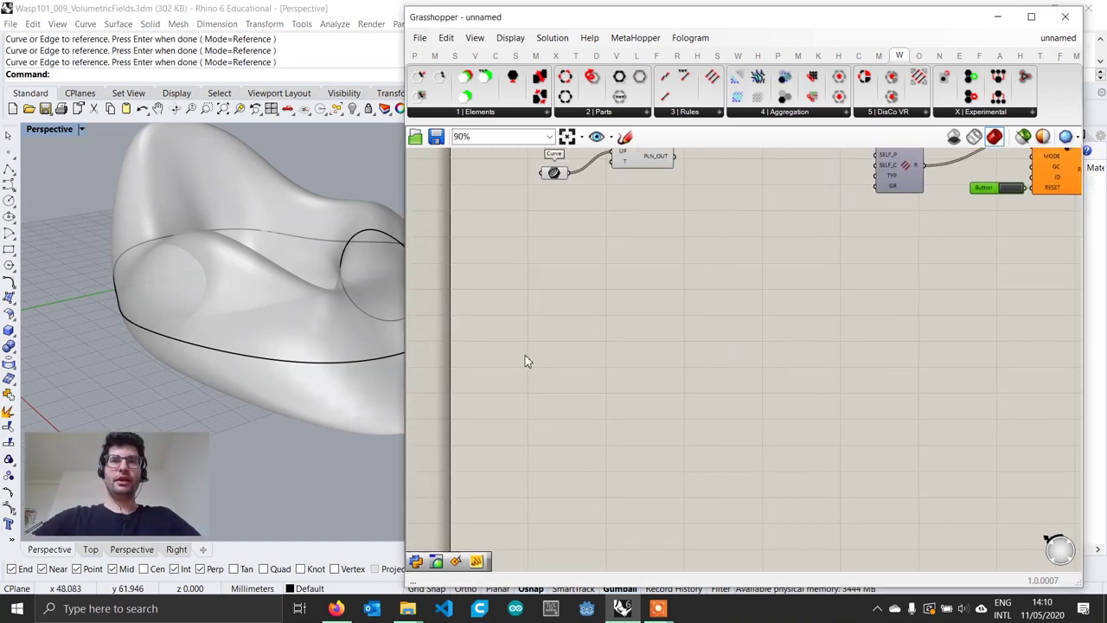
double_click(566, 376)
type("geo")
key("Return")
scroll(563, 372, "up", 2)
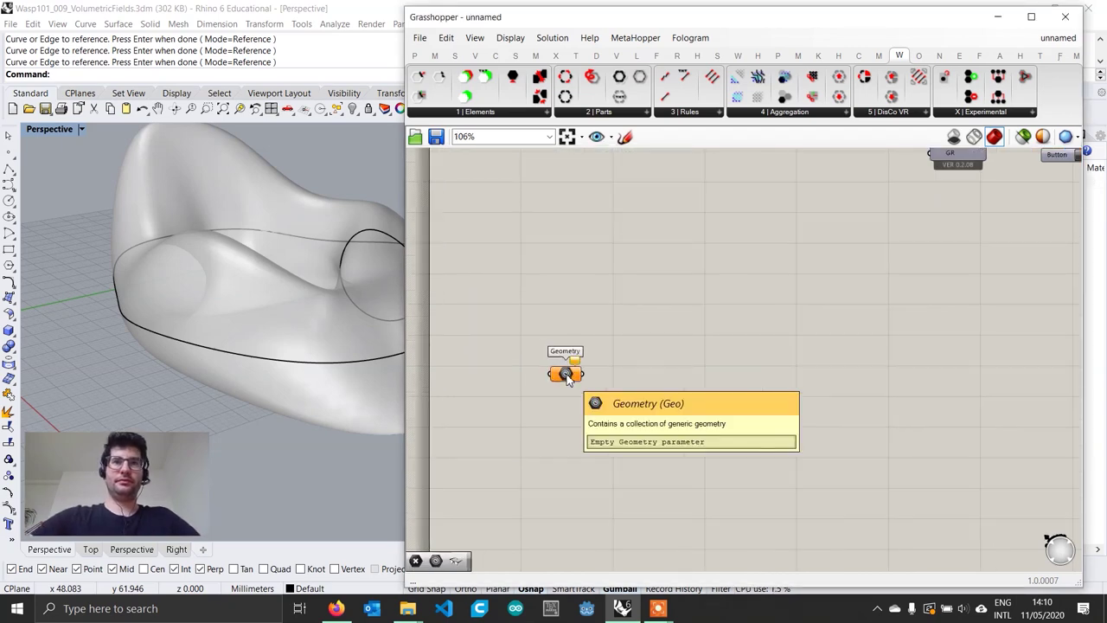
- Reference the freeform volume's surfaces from Rhino into the new Geometry parameter as multiple geometries
right_click(564, 375)
left_click(644, 488)
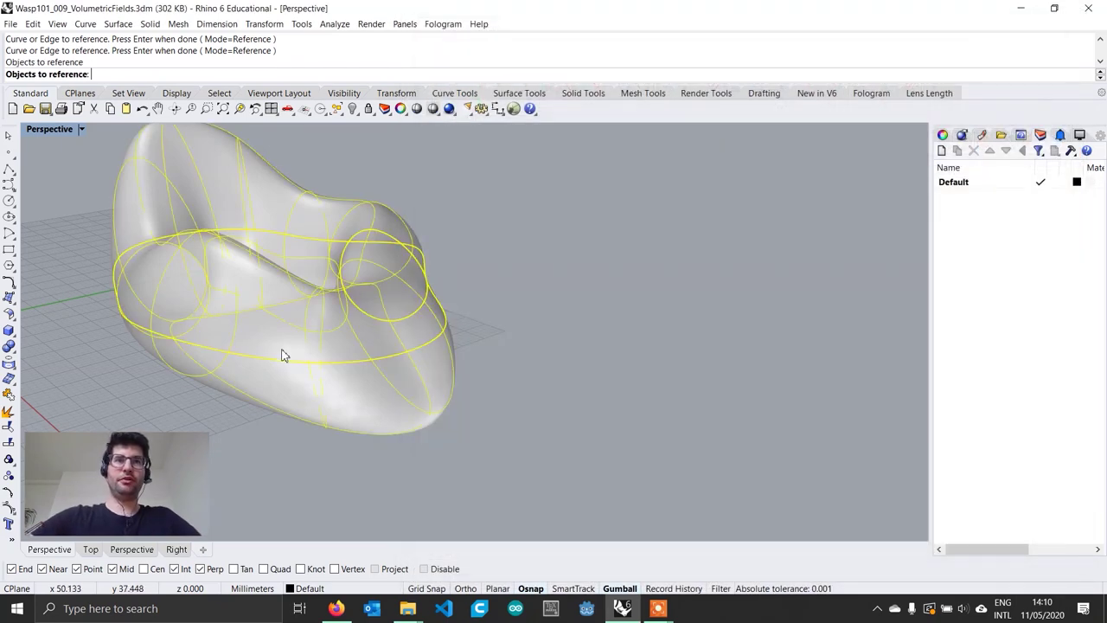
left_click(281, 349)
left_click(315, 372)
left_click(292, 448)
scroll(292, 448, "down", 2)
left_click(321, 356)
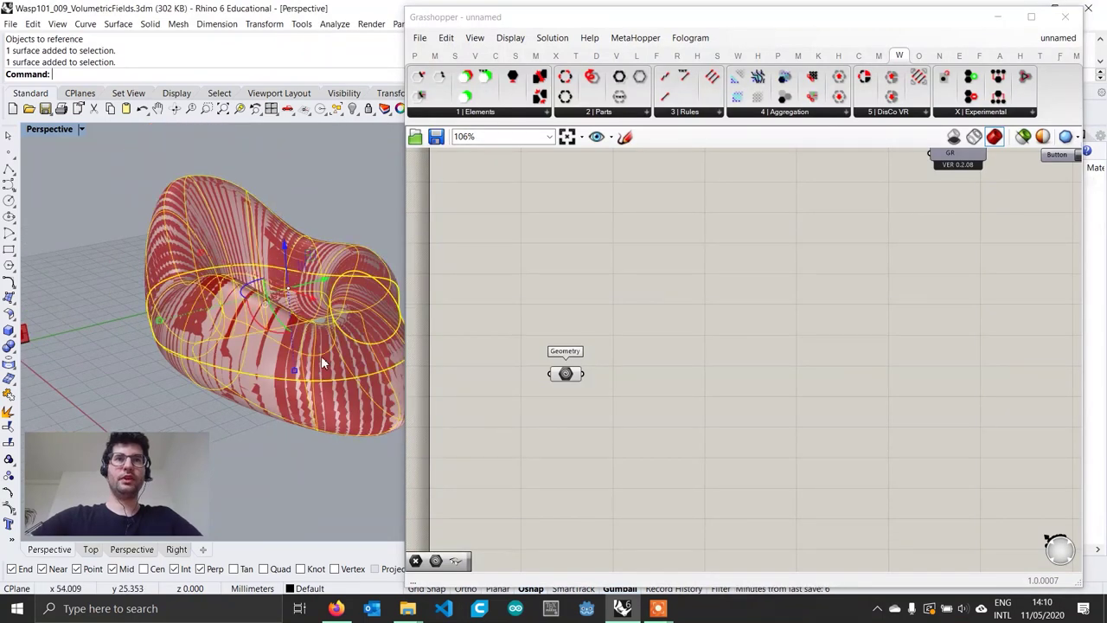
- Hide the original volume in Rhino and shift the new Geometry parameter aside to free space for further components
left_click(353, 111)
right_click_drag(250, 411, 297, 403)
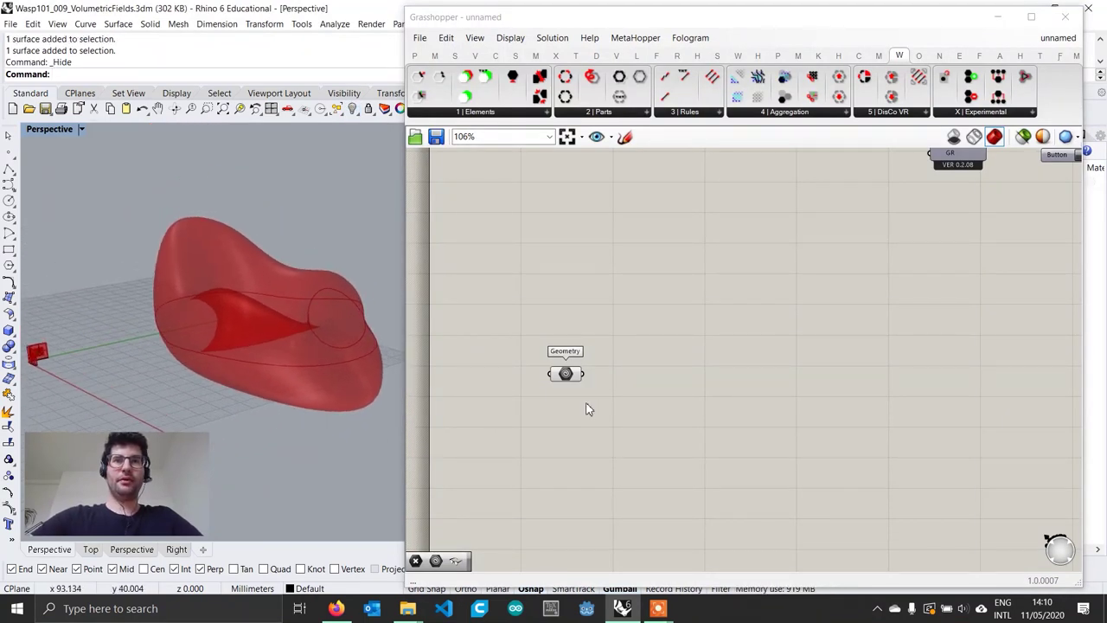
scroll(584, 402, "up", 1)
left_click(559, 370)
left_click_drag(558, 377, 530, 380)
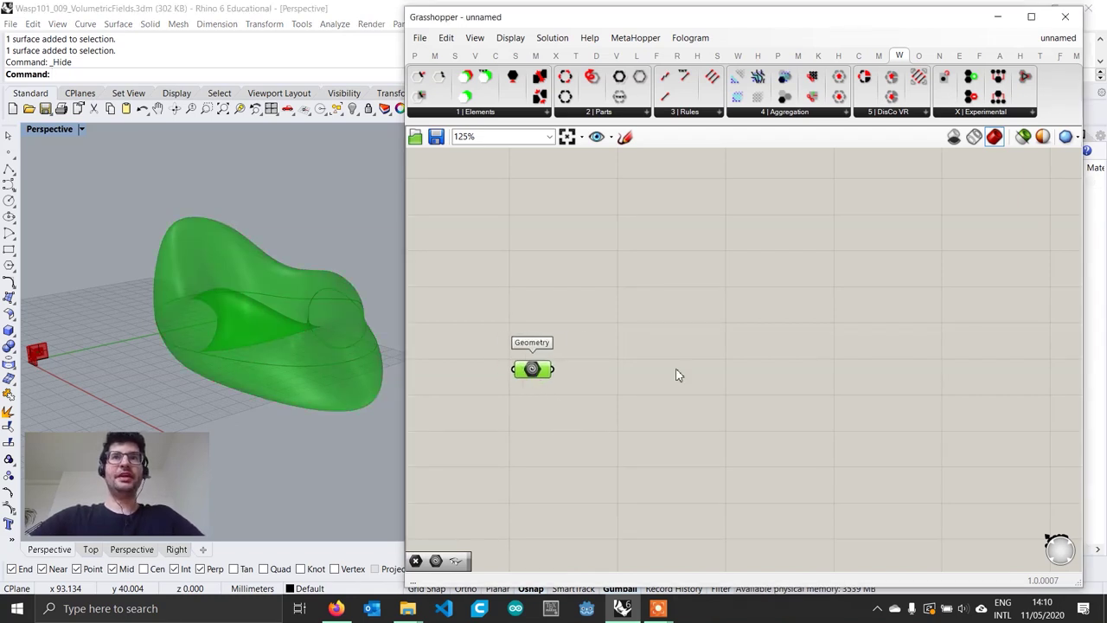
- Add a Wasp_Field Points component and connect the volume's Geometry parameter to its BOU input, checking the point grid around the volume
left_click(798, 115)
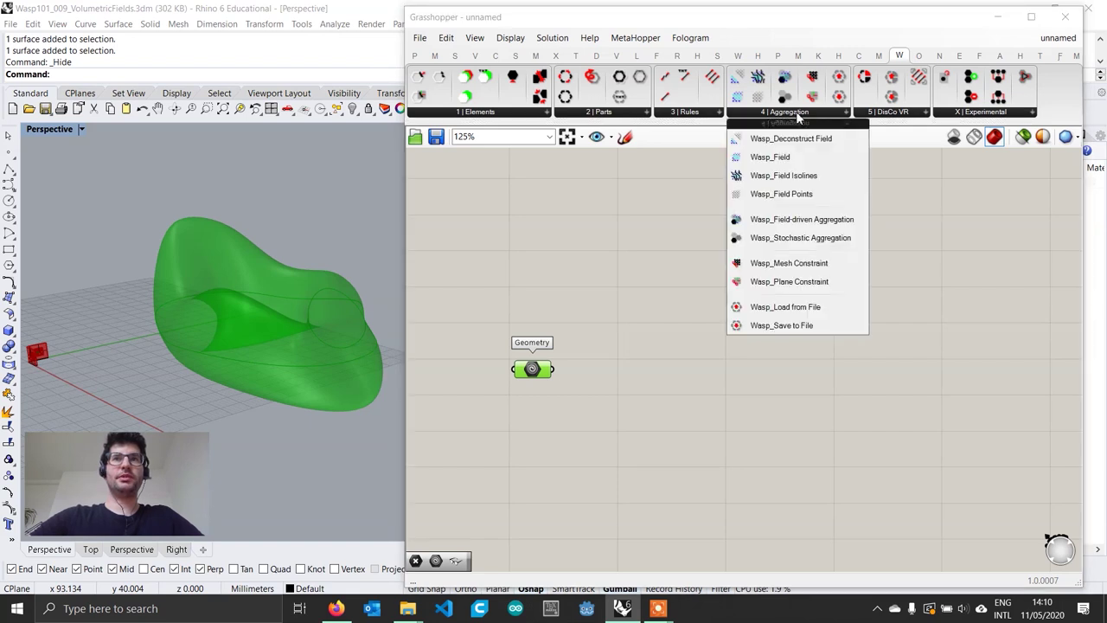
left_click(781, 194)
left_click(656, 400)
scroll(656, 400, "up", 1)
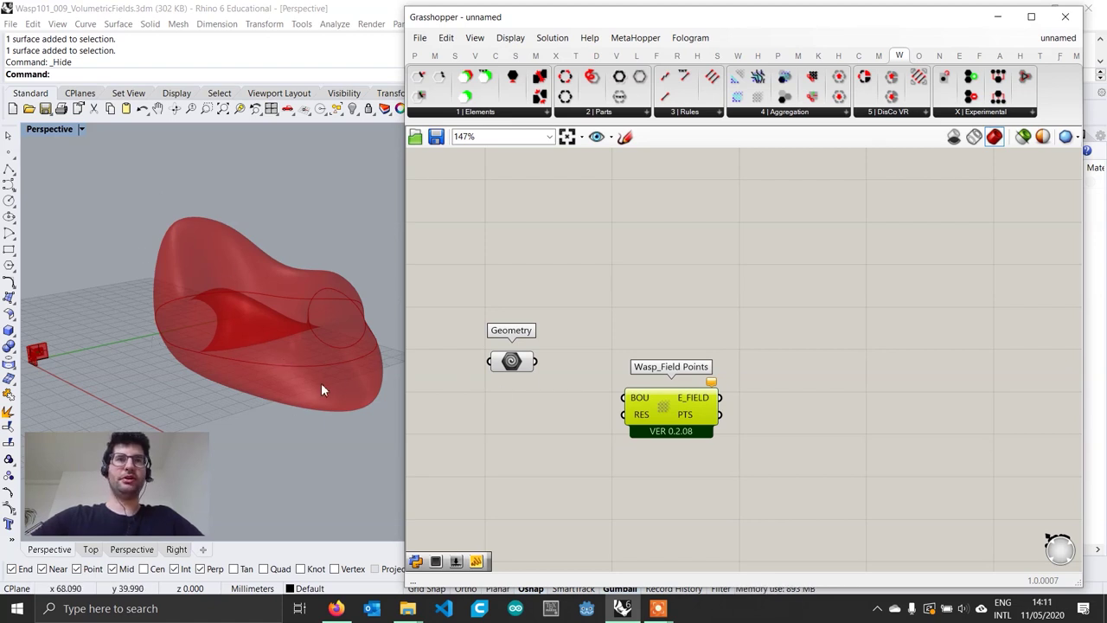
left_click_drag(537, 364, 660, 424)
right_click_drag(259, 380, 317, 401)
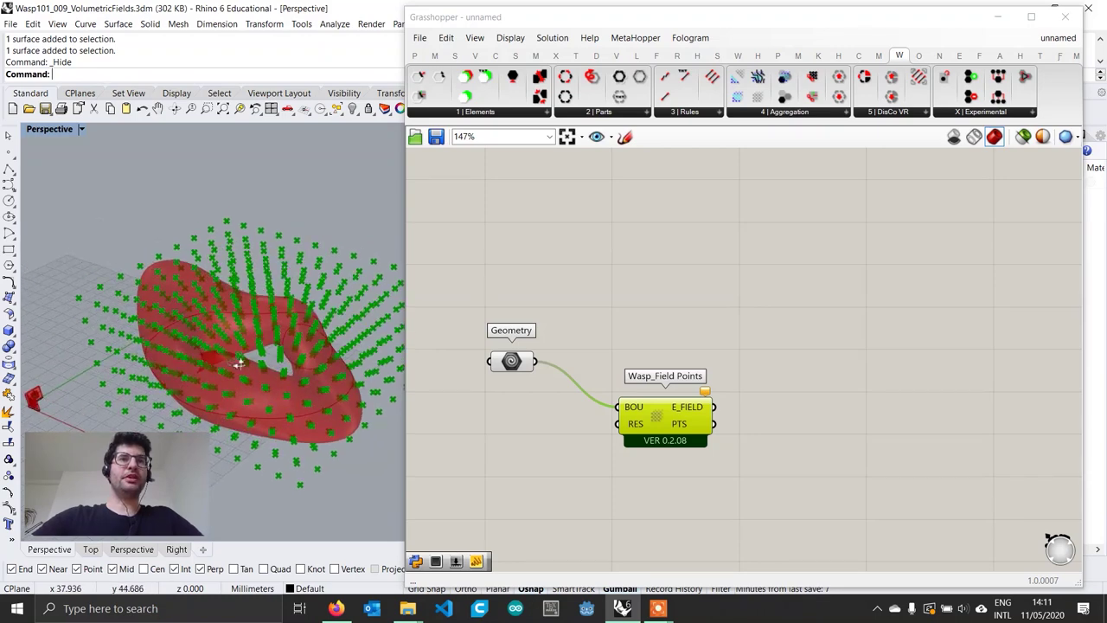
right_click_drag(239, 364, 139, 262)
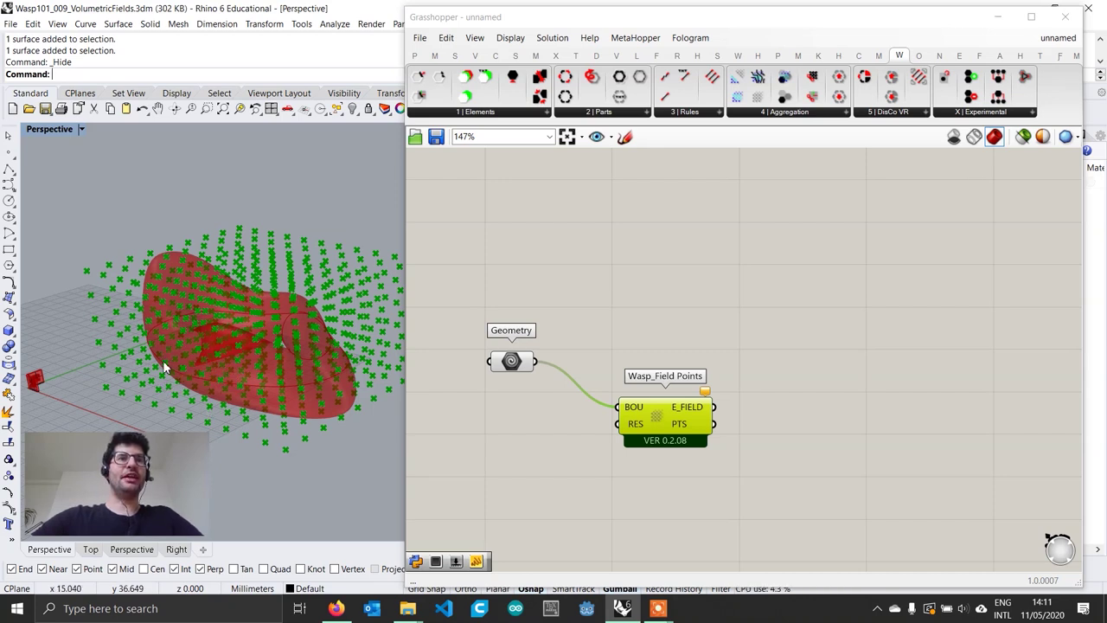
right_click_drag(322, 394, 359, 361)
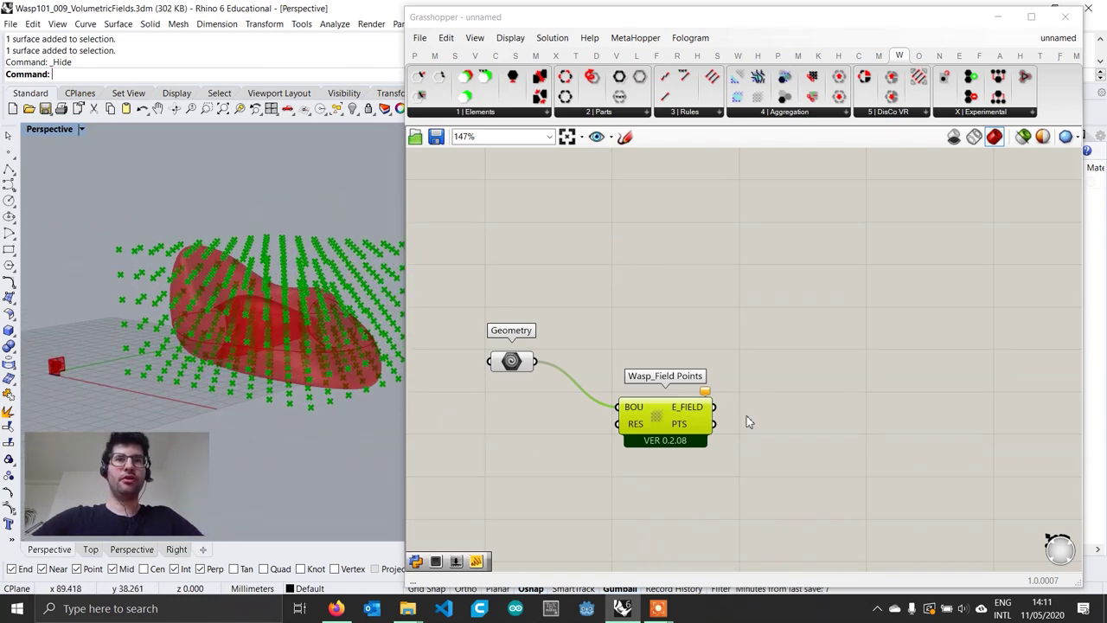
- Create a number slider set to 2, wire it to the Field Points RES input, and position it near the component
mouse_move(706, 395)
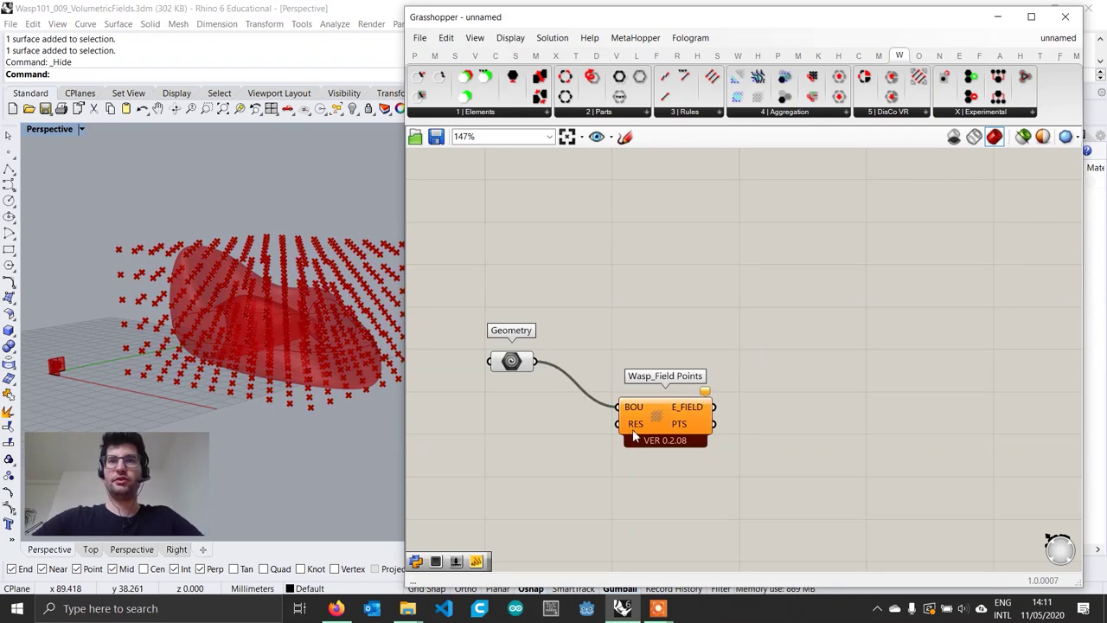
left_click_drag(665, 415, 705, 411)
double_click(544, 447)
type("1")
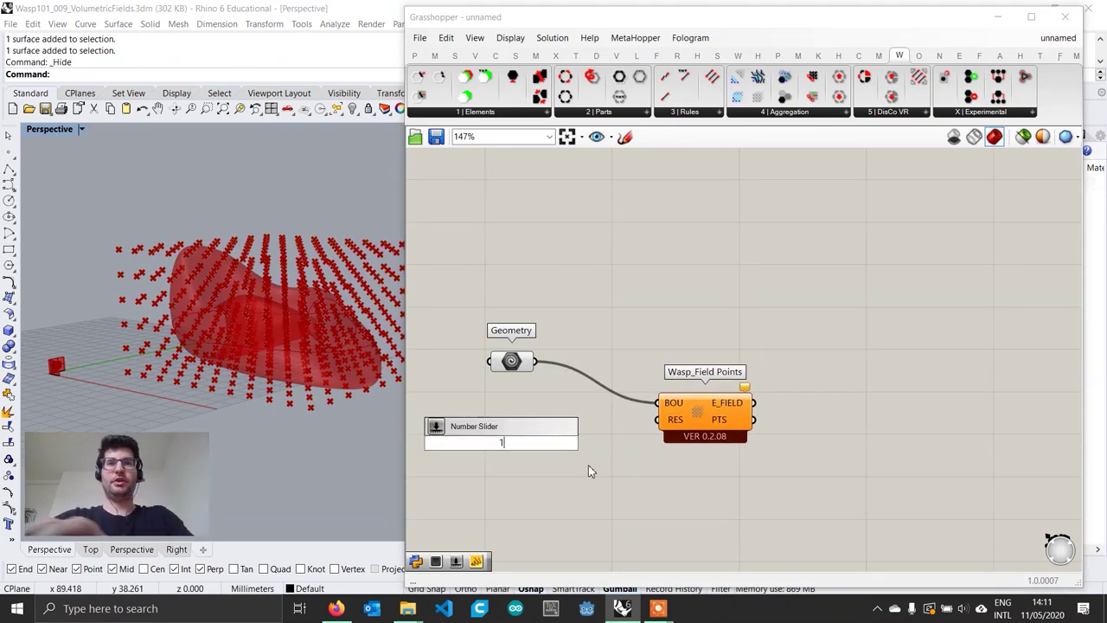
key("BackSpace")
type("2")
key("Return")
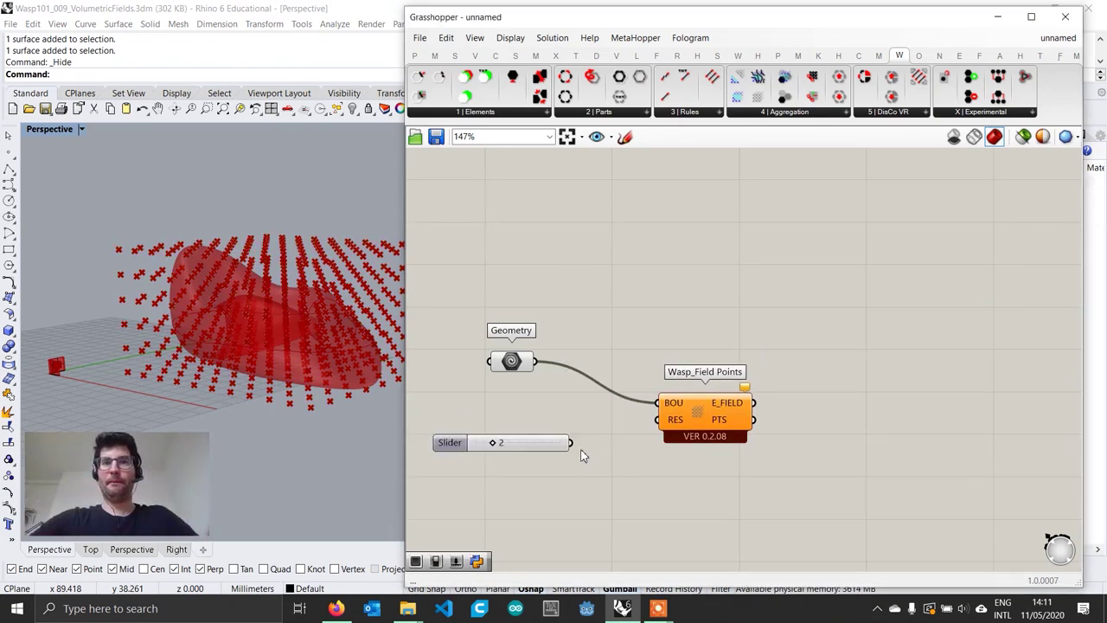
left_click_drag(571, 442, 659, 421)
left_click_drag(546, 445, 611, 438)
- Inspect the denser point grid around the volume and align the Wasp_Field Points component with the RES slider
left_click(715, 424)
scroll(280, 383, "up", 3)
right_click_drag(279, 383, 302, 363)
scroll(312, 370, "down", 3)
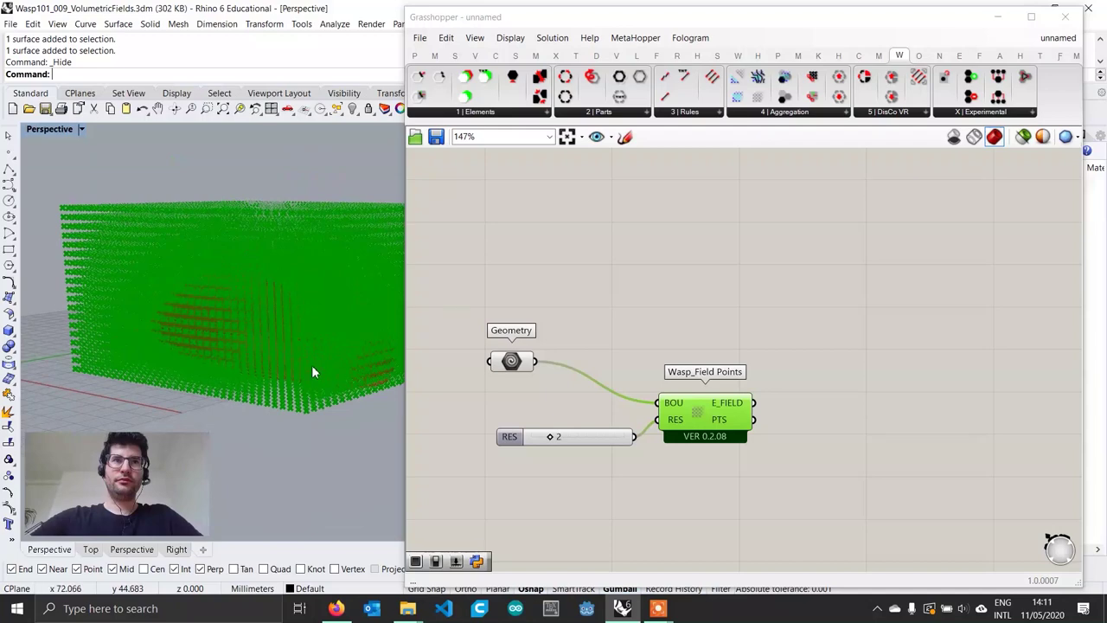
left_click(719, 465)
mouse_move(720, 429)
left_mouse_down()
mouse_move(736, 412)
mouse_move(730, 447)
left_mouse_up()
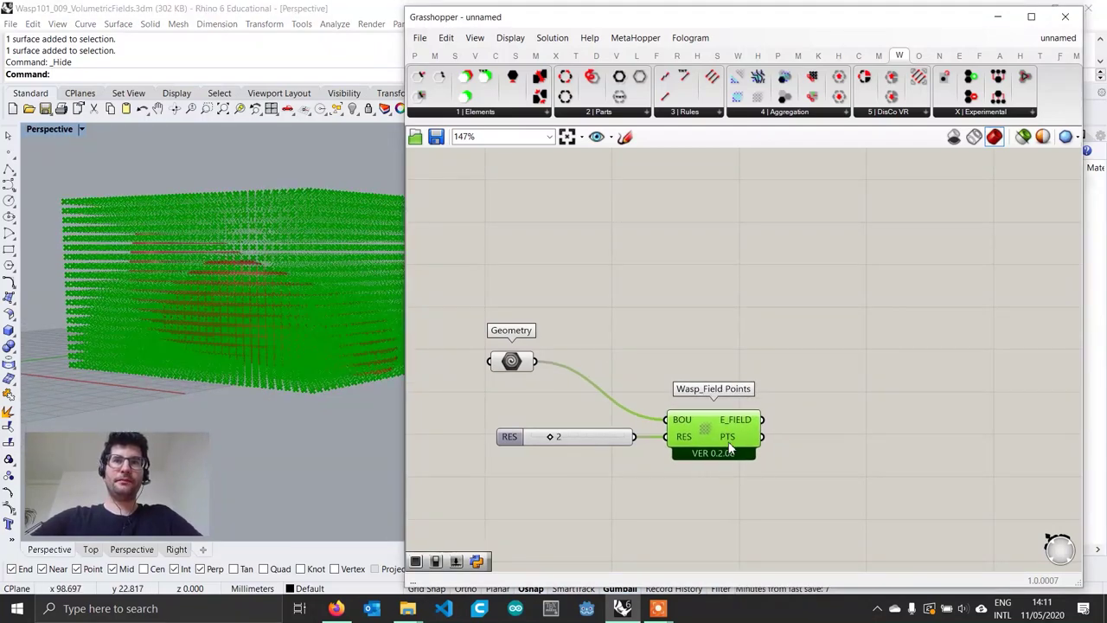
right_click_drag(730, 447, 650, 447)
right_click_drag(253, 344, 259, 356)
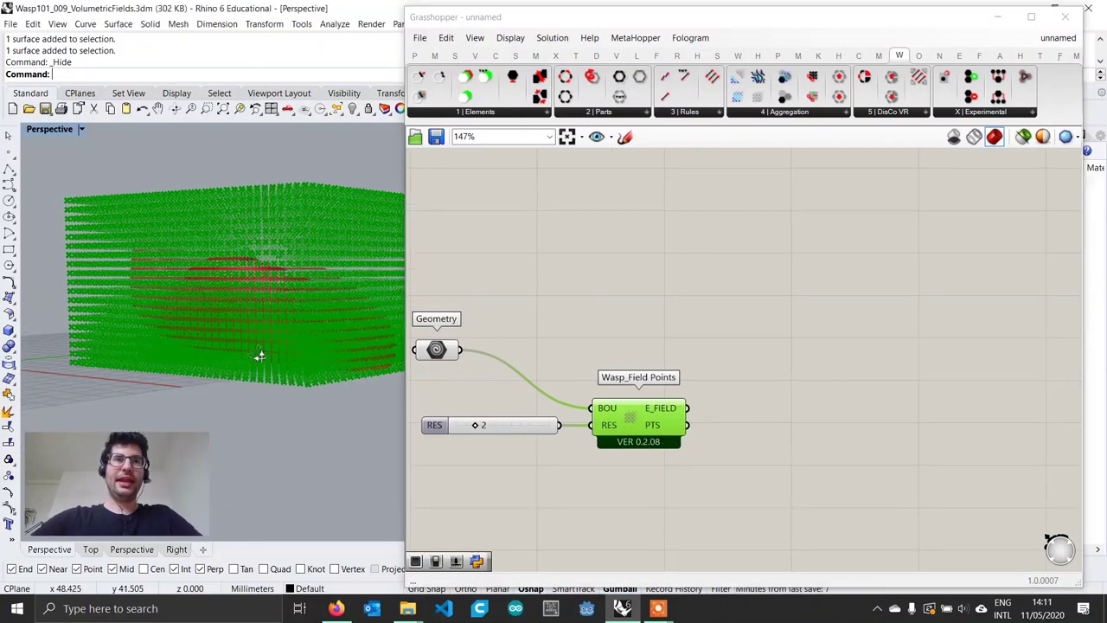
- Add a Pull Point component beside Wasp_Field Points and connect the PTS output to its P input
scroll(269, 333, "up", 4)
right_click_drag(277, 314, 300, 324)
right_click_drag(750, 477, 660, 438)
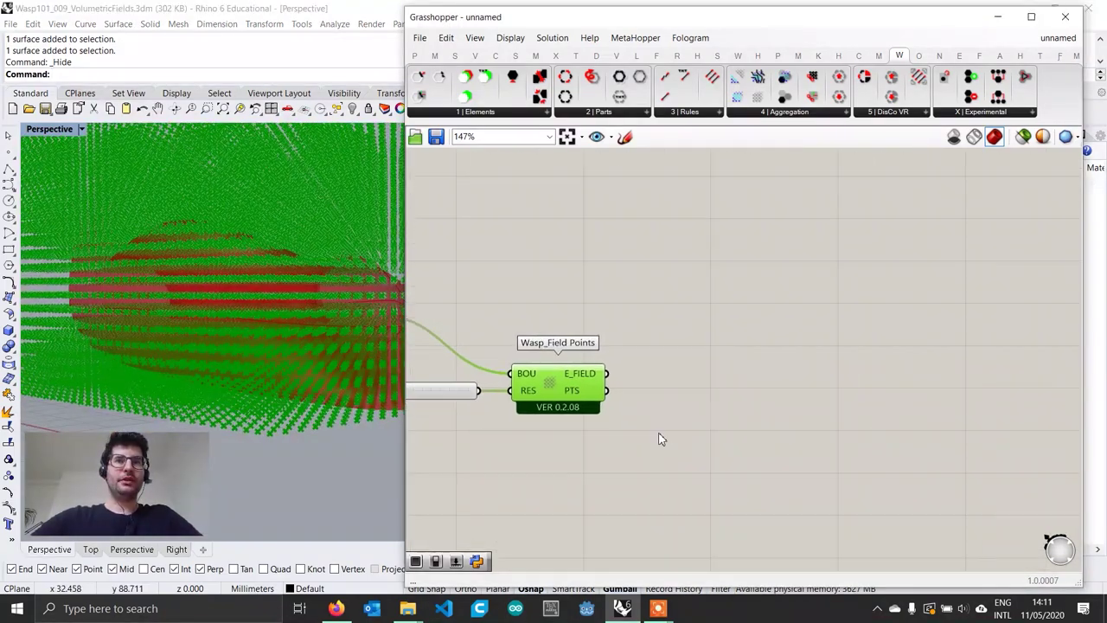
double_click(683, 449)
type("p")
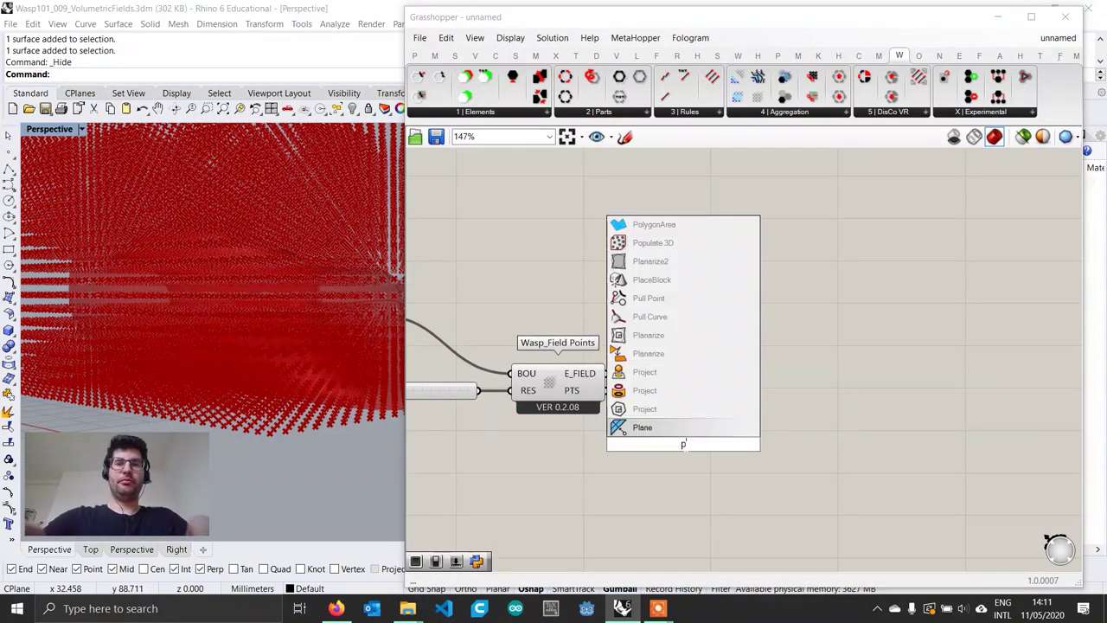
type("ull p")
key("Return")
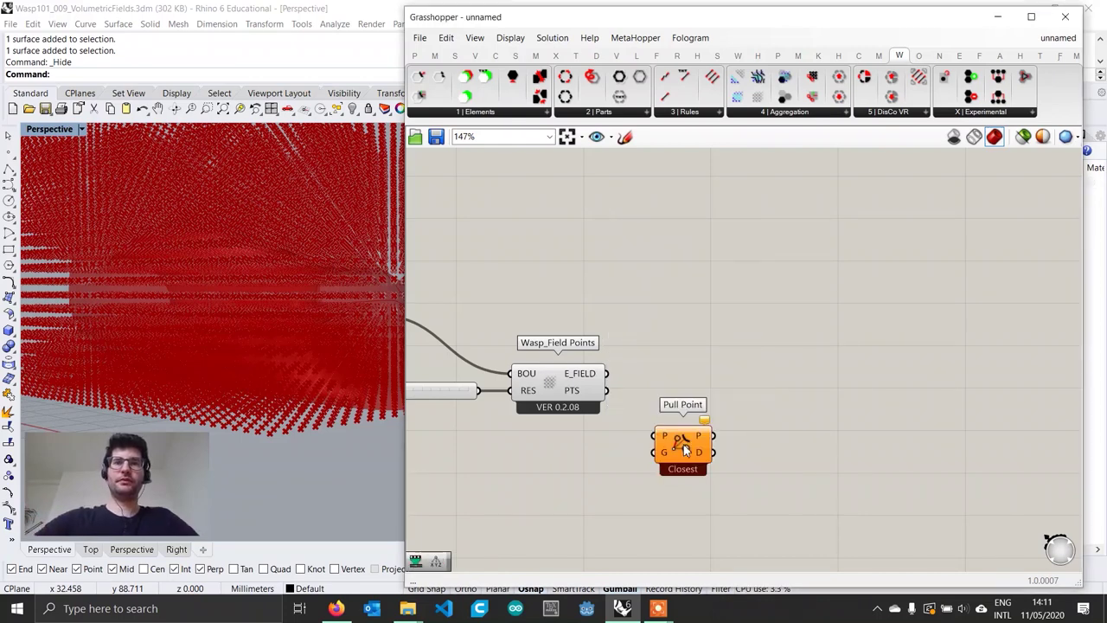
left_click_drag(606, 390, 662, 437)
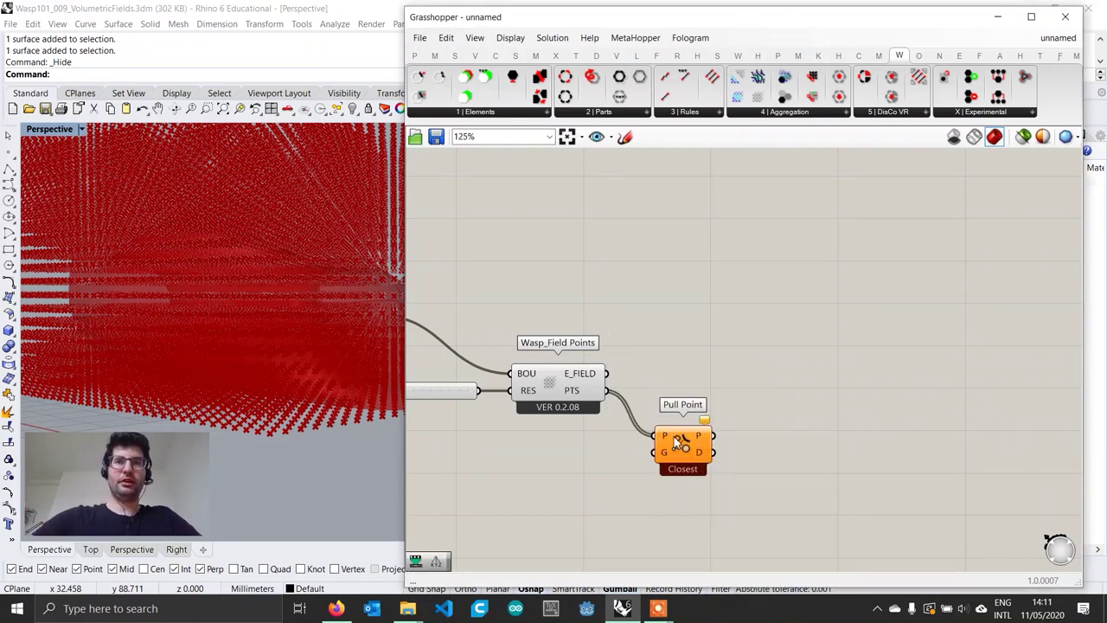
- Connect the volume's Geometry parameter to Pull Point's G input and check the resulting Distance (D) output
scroll(670, 434, "down", 2)
left_click_drag(512, 351, 725, 443)
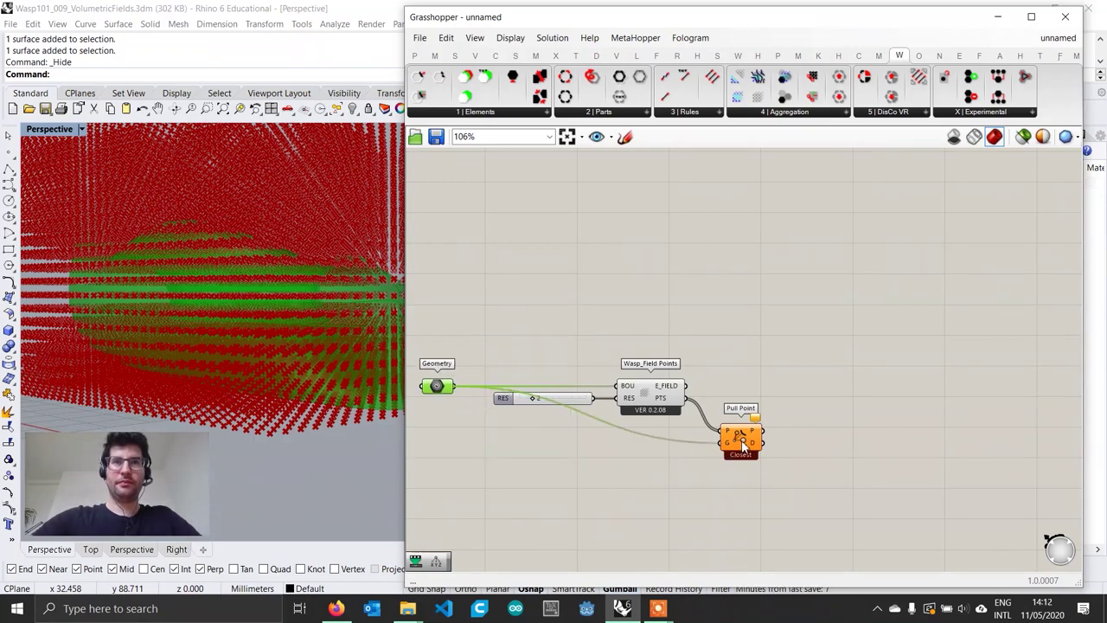
scroll(742, 445, "up", 2)
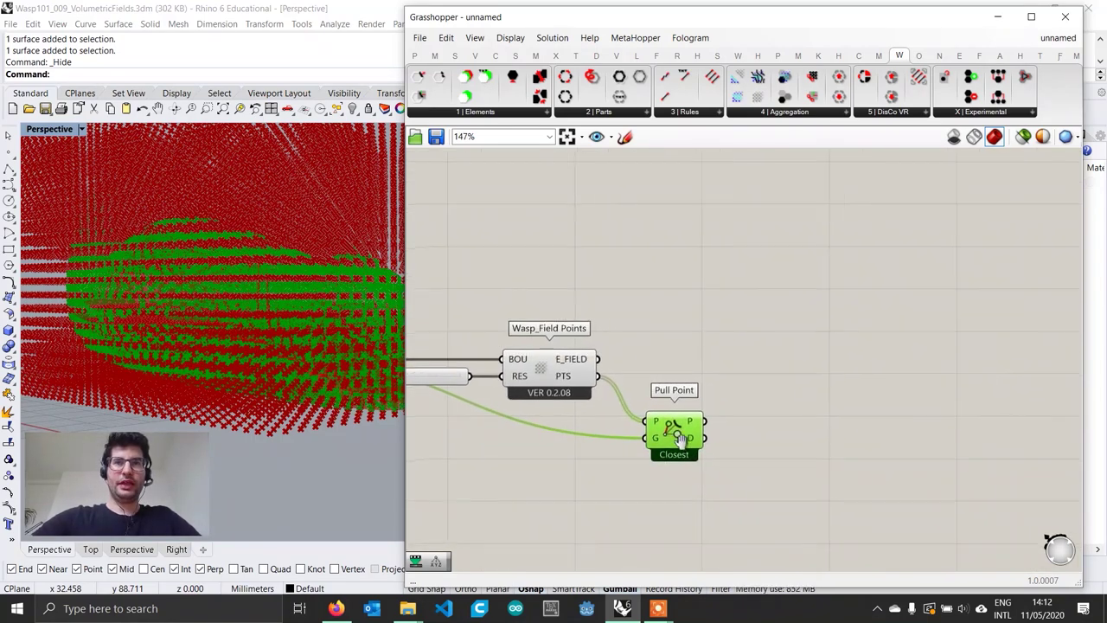
mouse_move(688, 443)
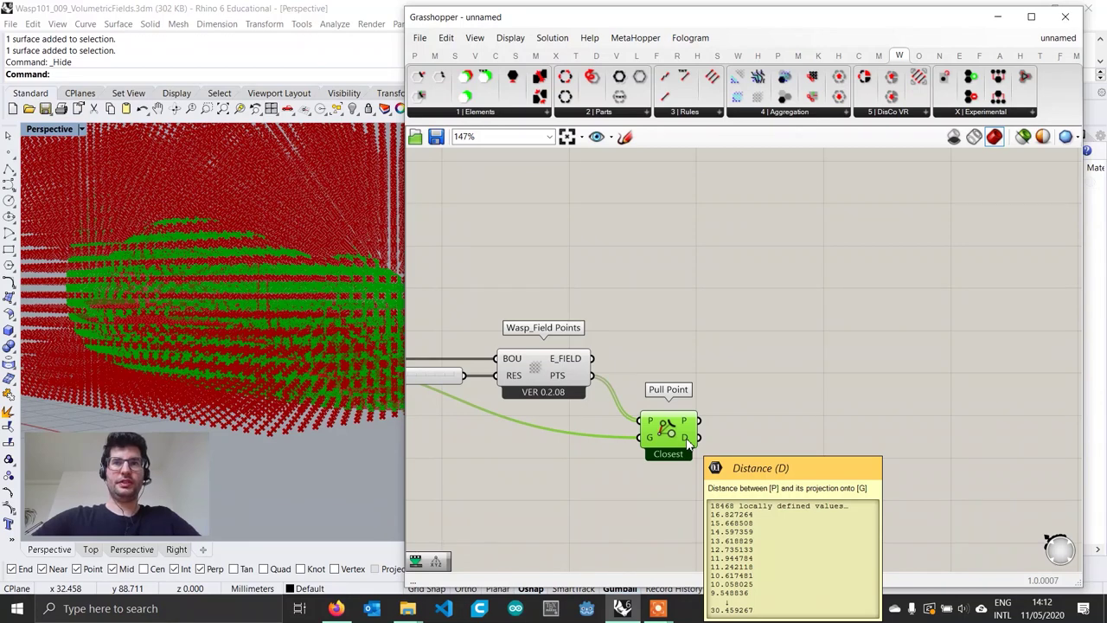
- Add a Remap Numbers component after Pull Point and connect the distance output D to its V input
right_click_drag(688, 444, 715, 441)
double_click(816, 450)
type("re")
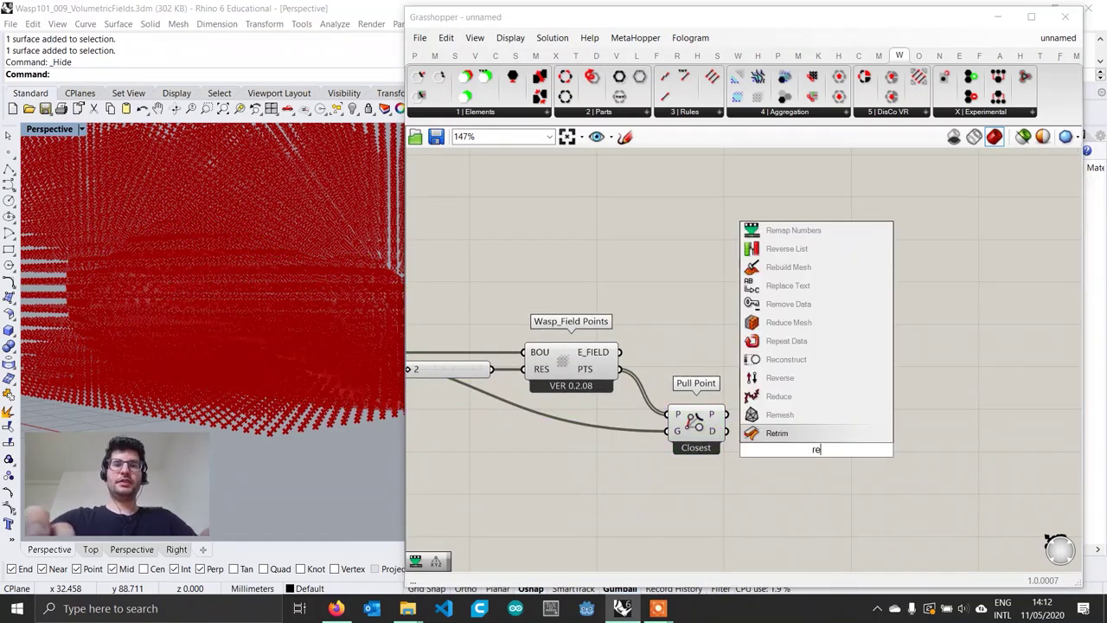
type("map")
key("Return")
scroll(712, 432, "up", 1)
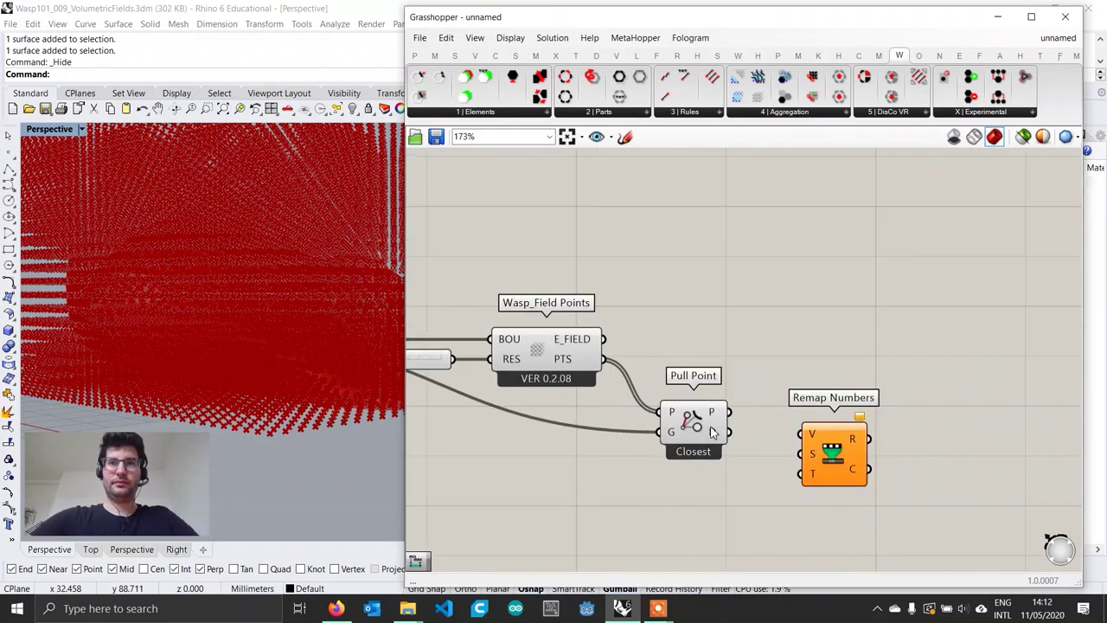
left_click_drag(726, 431, 929, 452)
double_click(753, 476)
type("bounds")
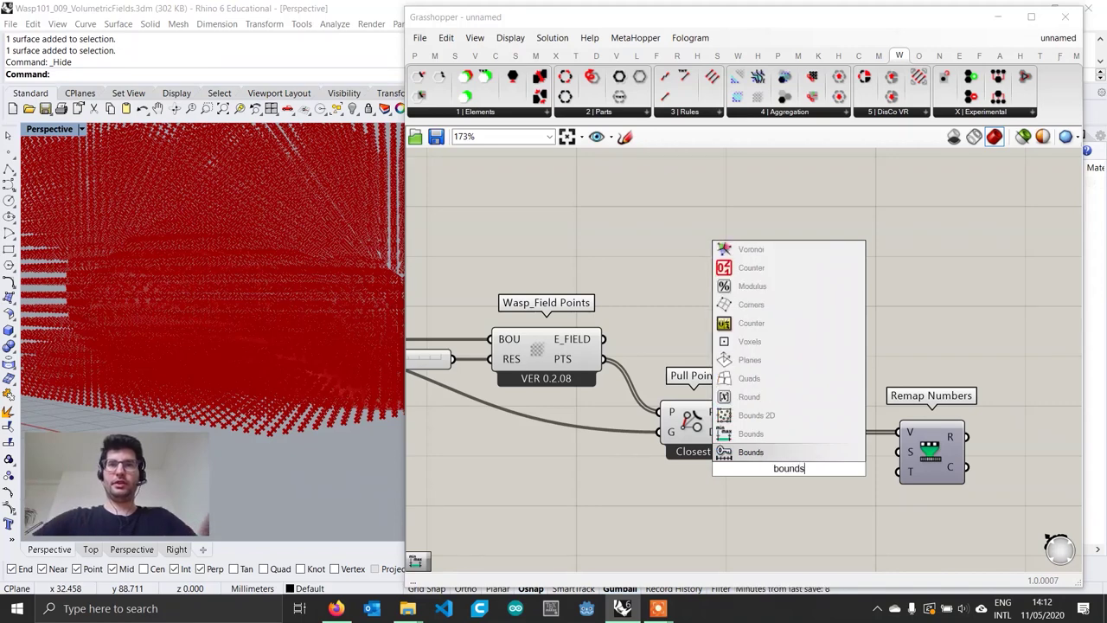
key("Return")
left_click(789, 471)
key("Delete")
- Add a numeric Bounds component, feed it Pull Point's D output, and connect its domain to Remap Numbers' S input
double_click(794, 482)
type("bounds")
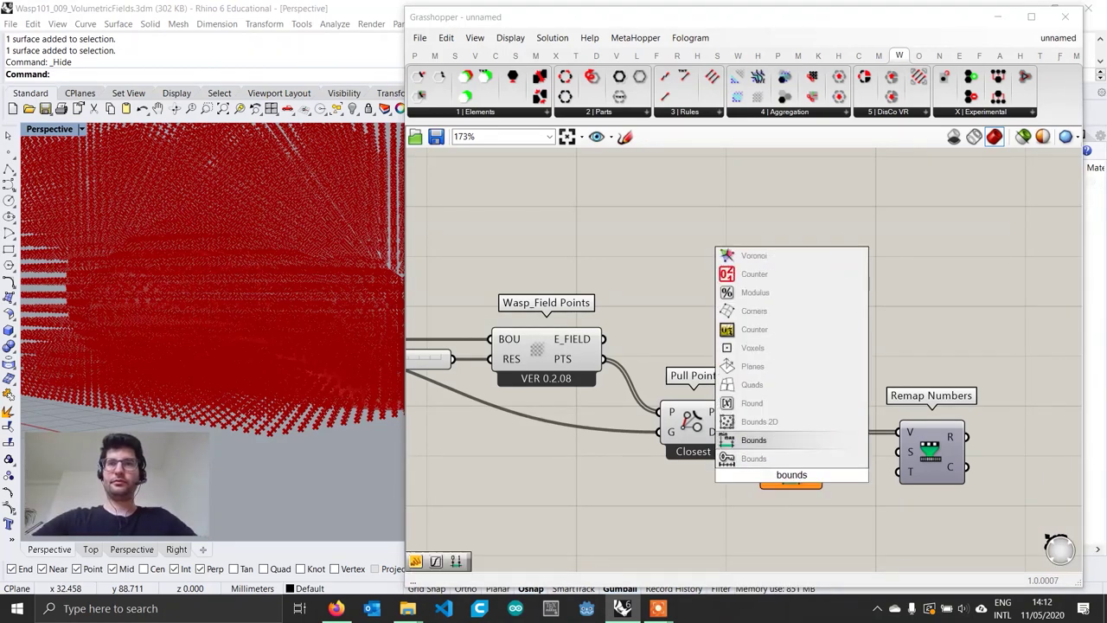
key("Return")
left_click_drag(729, 432, 913, 471)
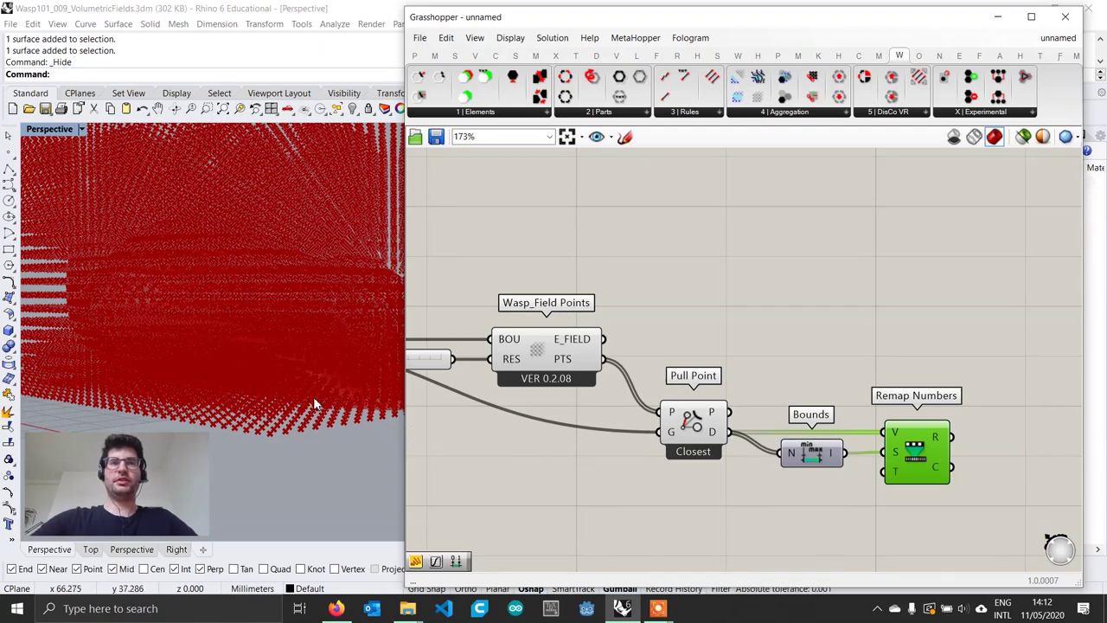
- Add a compact Graph Mapper after Remap Numbers and connect the remapped R output to its input
right_click_drag(256, 328, 280, 298)
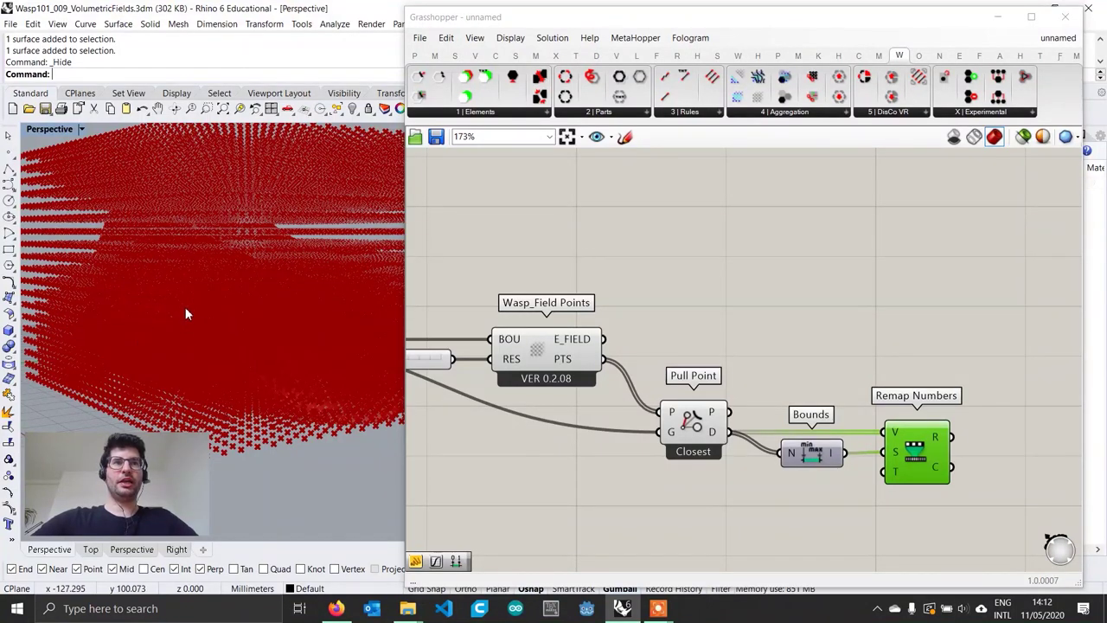
scroll(844, 439, "down", 1)
left_click_drag(914, 475, 657, 427)
right_click_drag(871, 464, 802, 467)
left_click(892, 460)
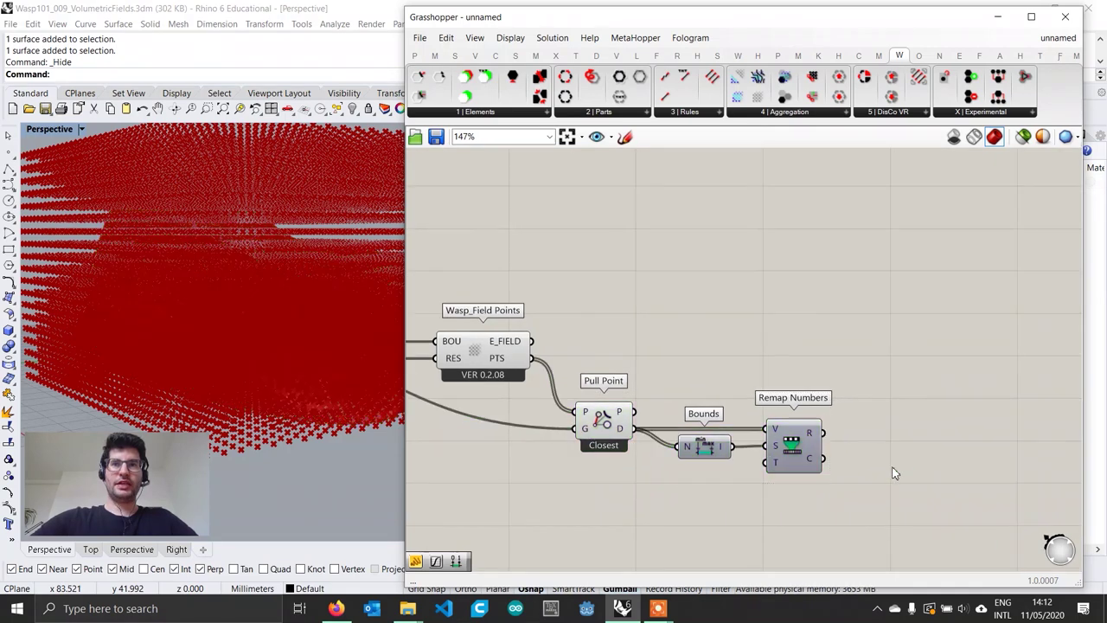
double_click(892, 460)
type("grap")
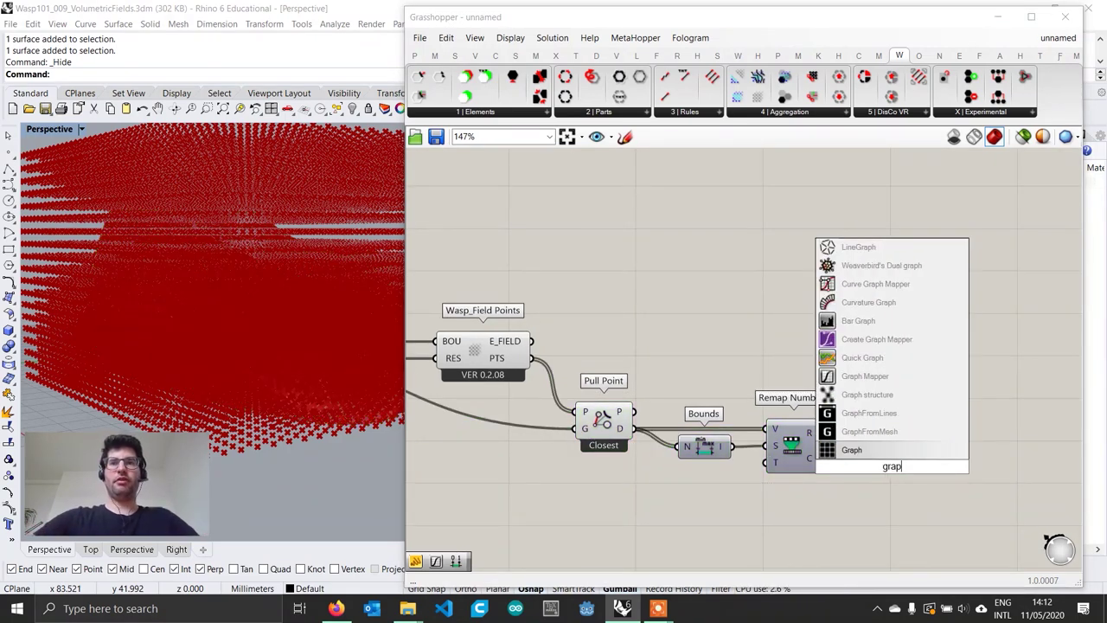
key("Up")
key("Return")
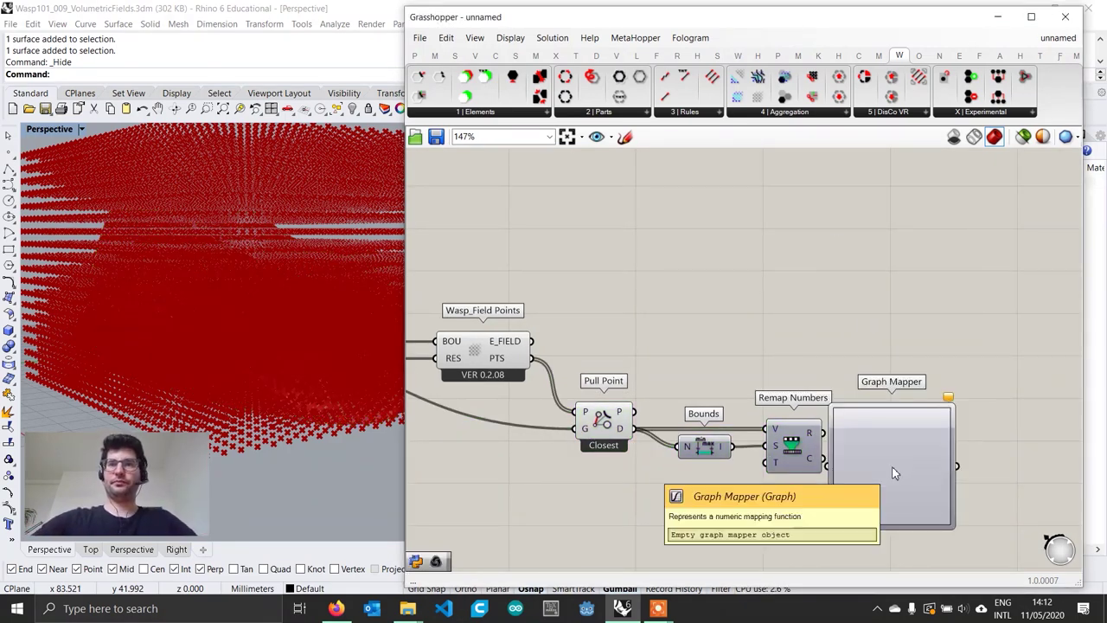
left_click(941, 452)
left_click_drag(978, 380, 903, 457)
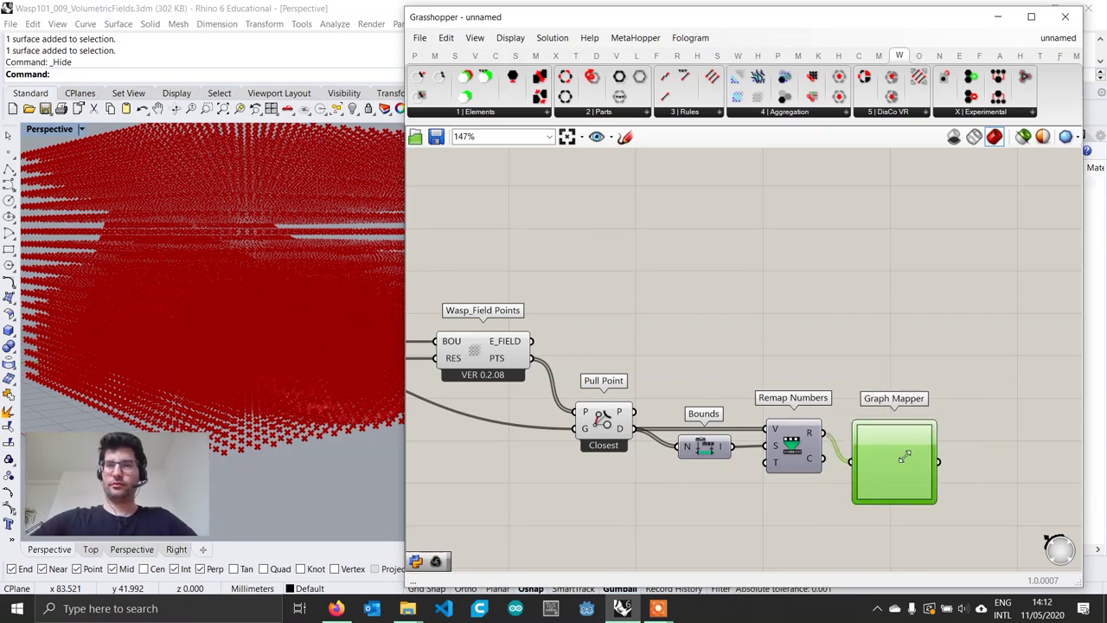
- Assign the Graph Mapper a graph type with a rising diagonal curve and two intermediate control points
scroll(882, 447, "up", 1)
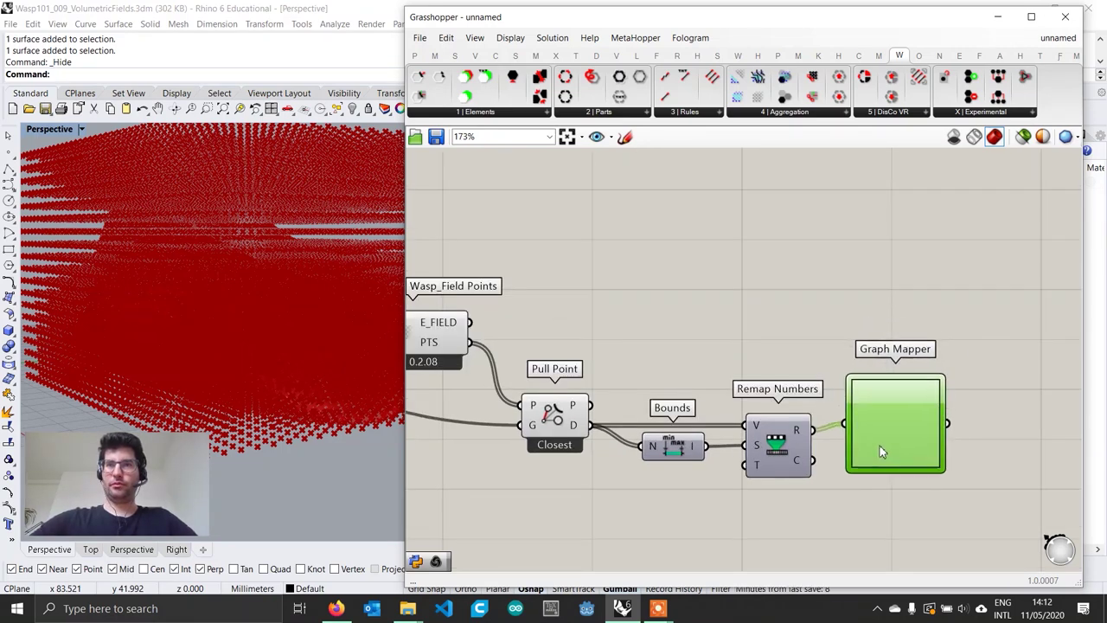
right_click(878, 436)
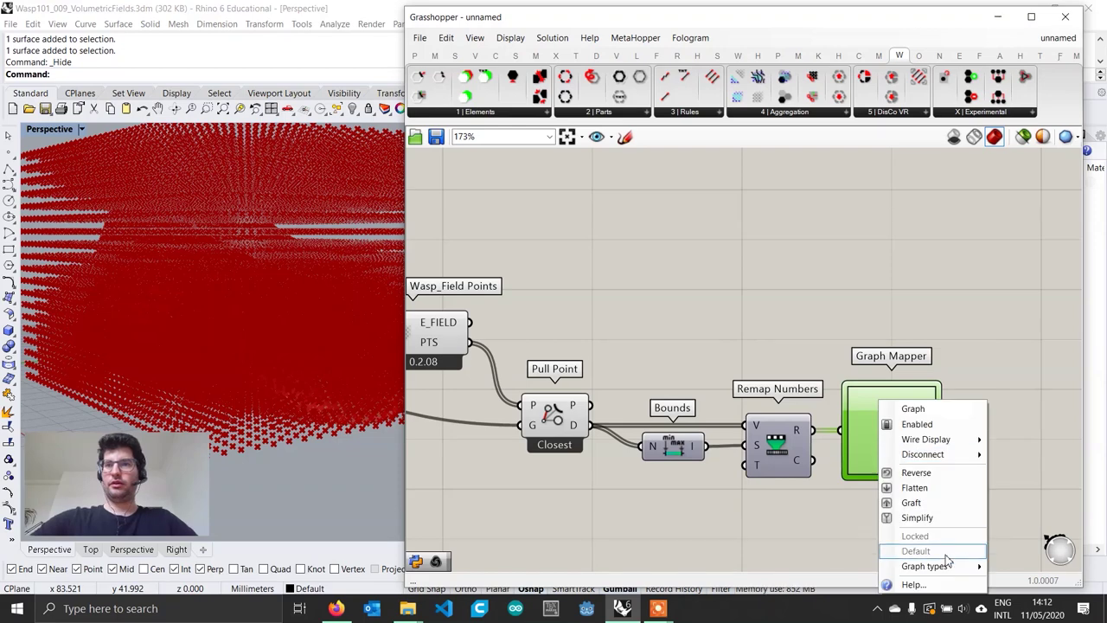
mouse_move(948, 566)
left_click(1023, 434)
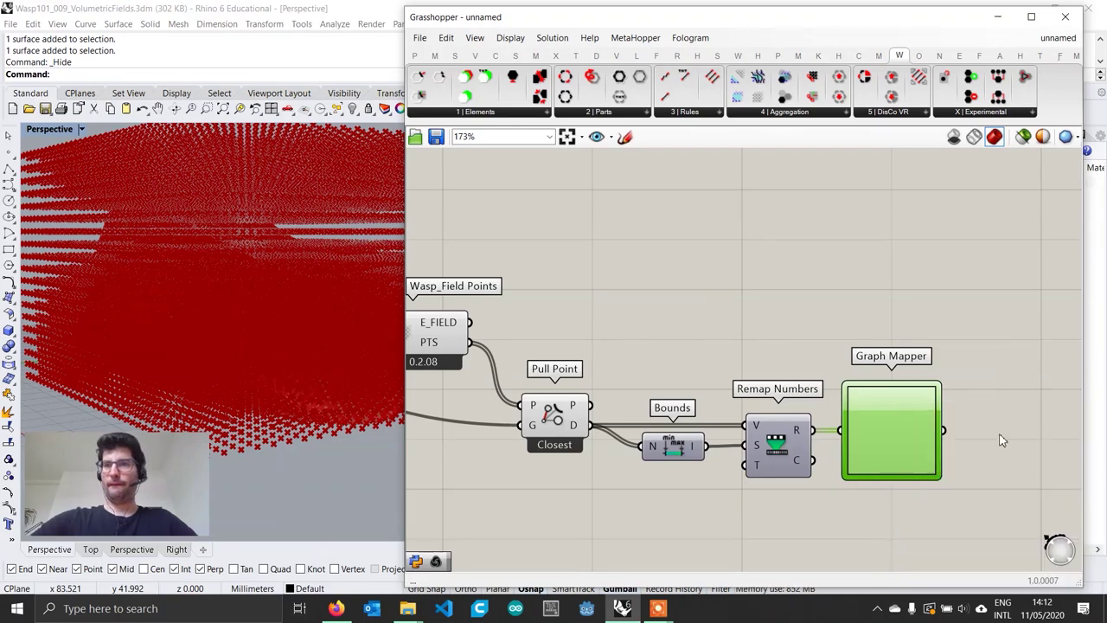
scroll(994, 426, "down", 1)
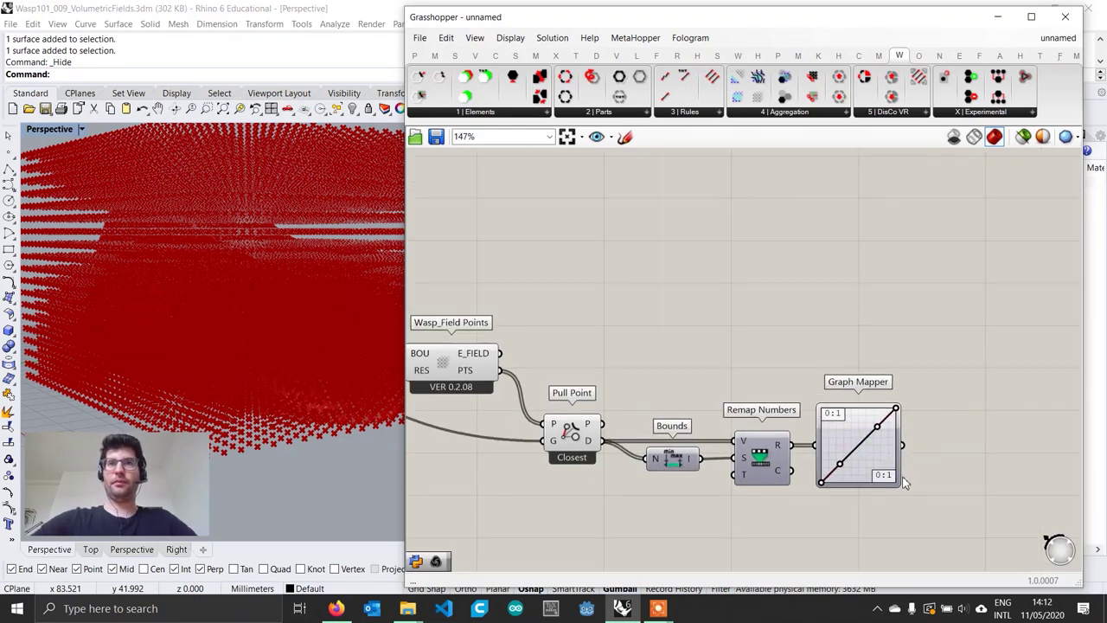
- Add a Wasp_Field component after the Graph Mapper
scroll(903, 483, "down", 1)
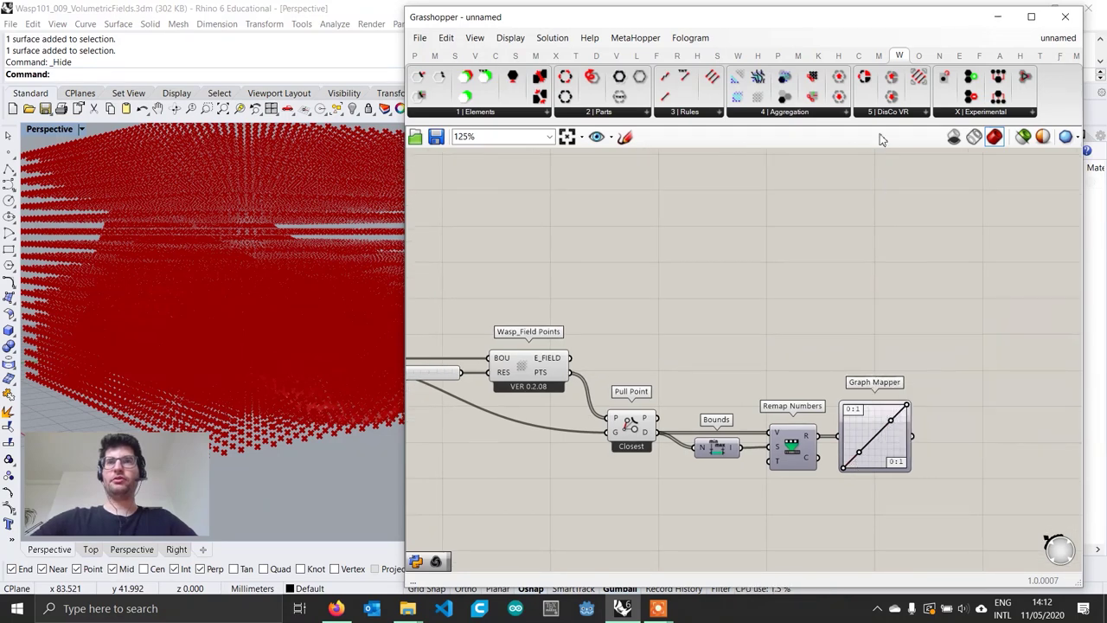
left_click(805, 113)
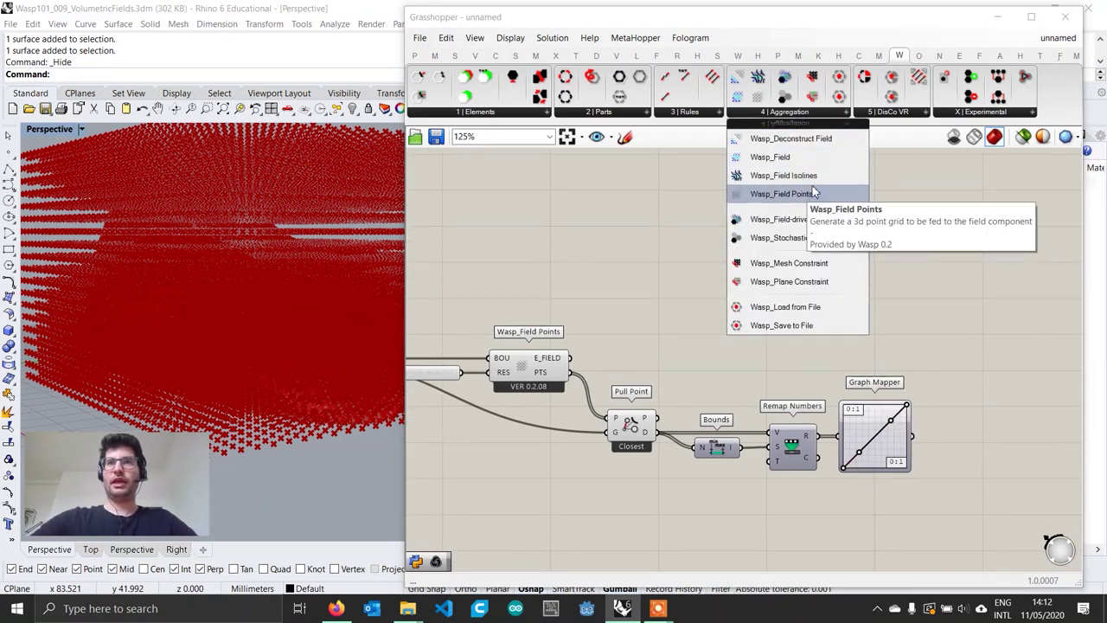
left_click_drag(784, 157, 999, 361)
- Feed Wasp_Field a "myVolume" panel as NAME, the Field Points E_FIELD output, and the Graph Mapper output as VAL
double_click(894, 331)
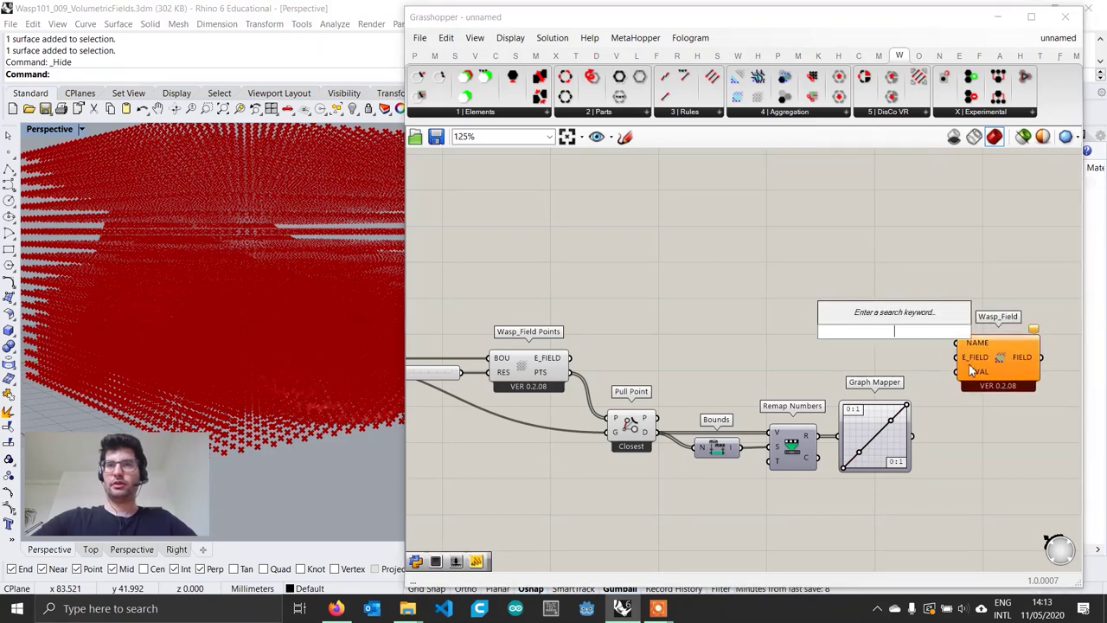
type("\"m")
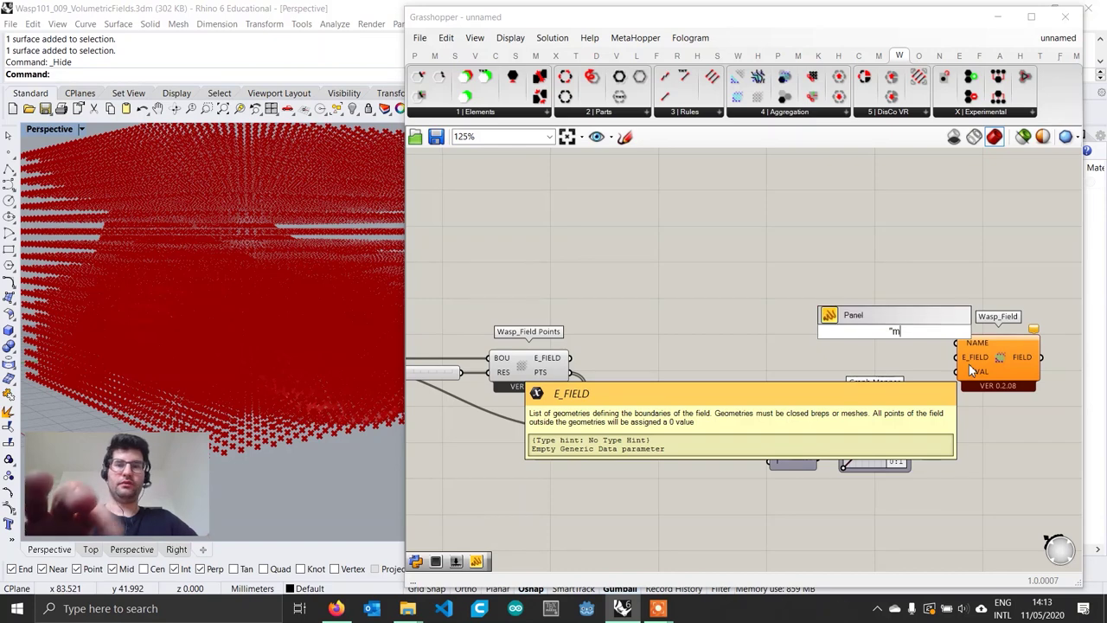
type("yVolume")
key("Return")
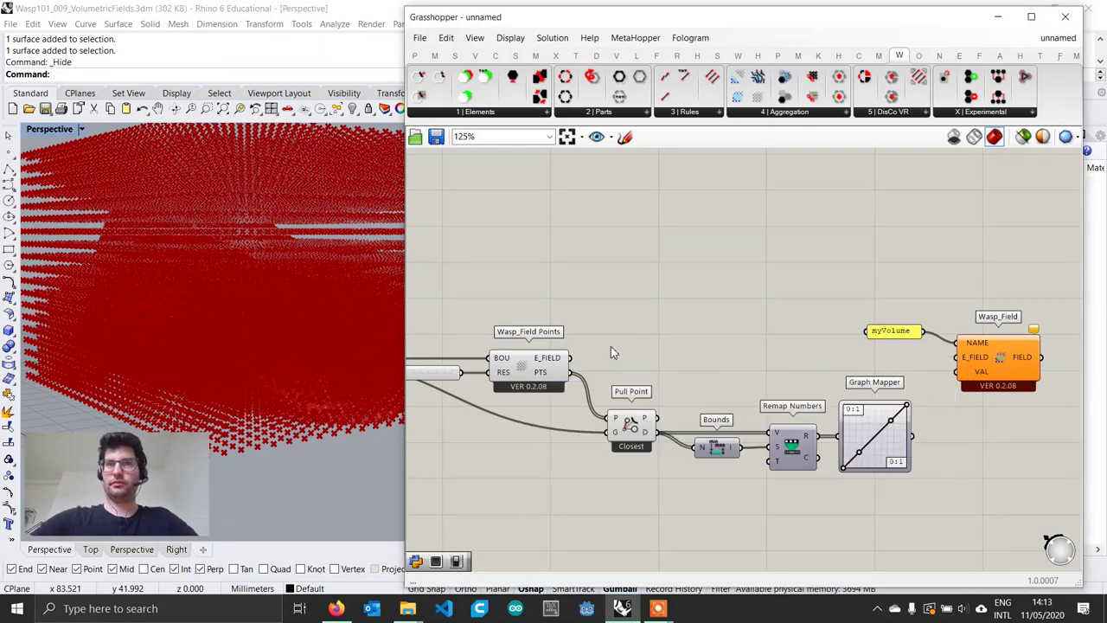
left_click_drag(570, 358, 954, 371)
right_click_drag(1005, 377, 969, 372)
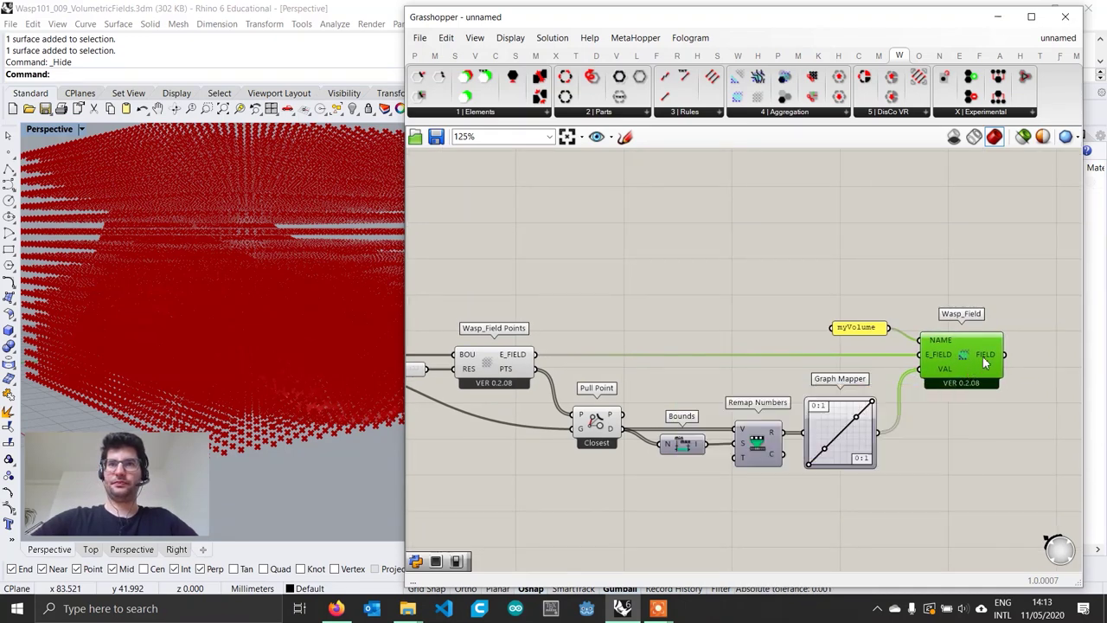
- Turn off the preview of the volume geometry, Field Points, Pull Point and the connected remapping components
scroll(262, 333, "down", 2)
right_click_drag(269, 319, 299, 305)
scroll(686, 422, "down", 1)
right_click_drag(686, 422, 794, 424)
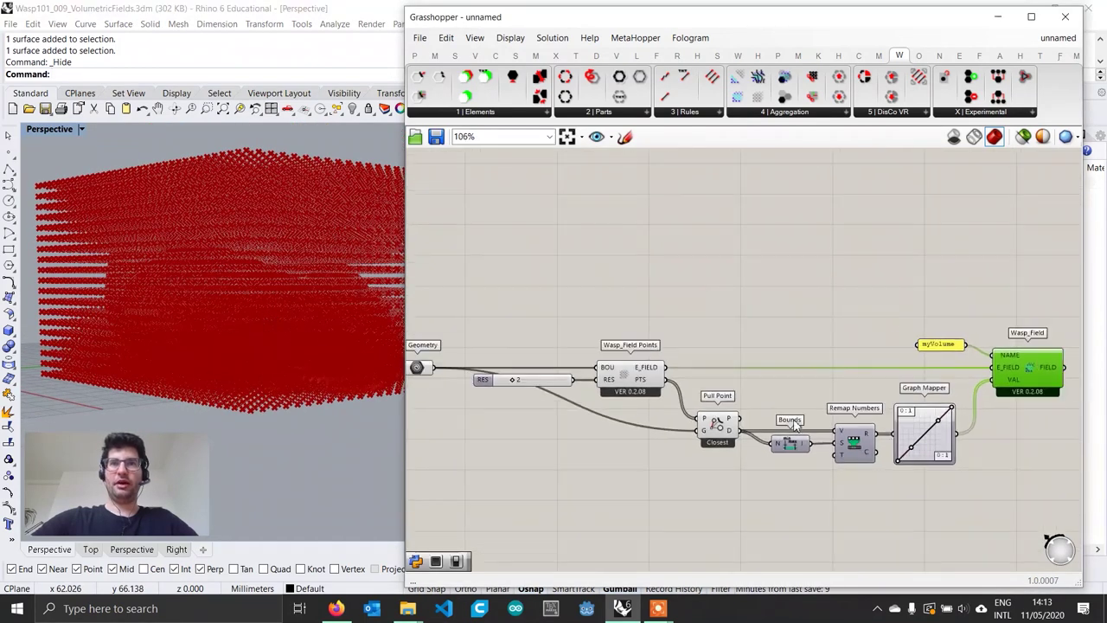
left_click_drag(897, 530, 397, 342)
right_click(557, 343)
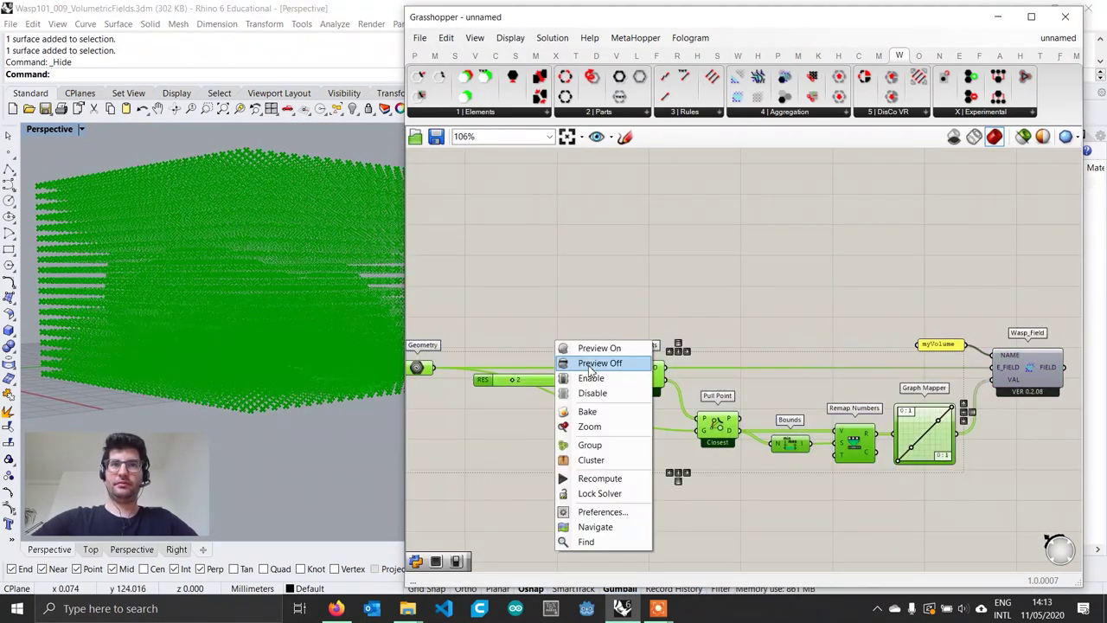
left_click(590, 366)
left_click(721, 487)
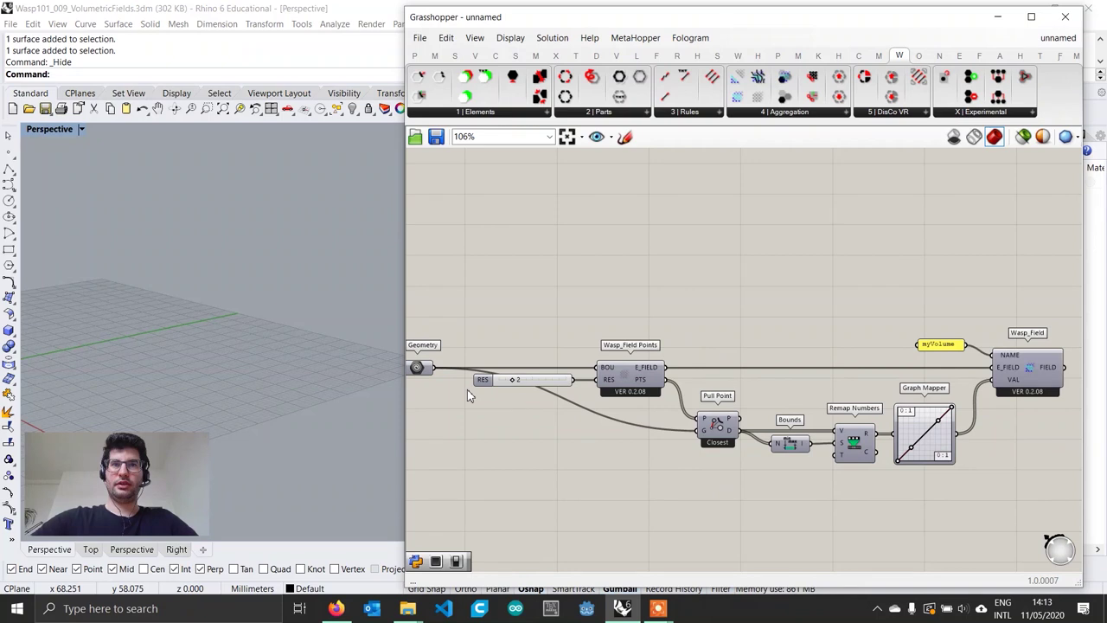
- Turn the preview of the volume's Geometry parameter back on and orbit around the volume to inspect it
right_click(419, 368)
left_click(450, 343)
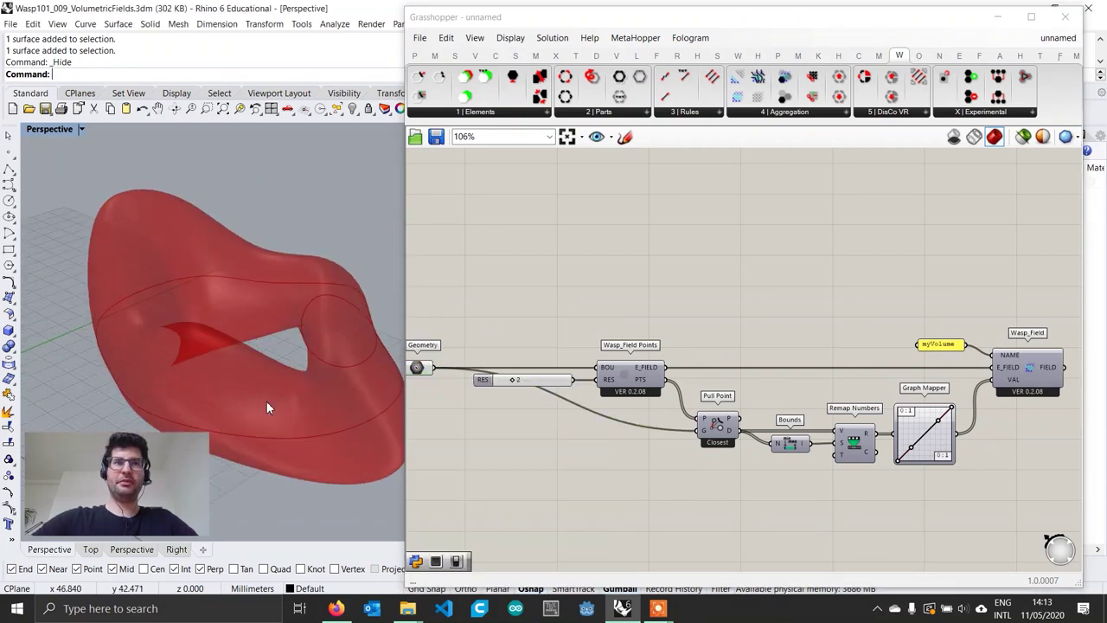
right_click_drag(266, 399, 149, 287)
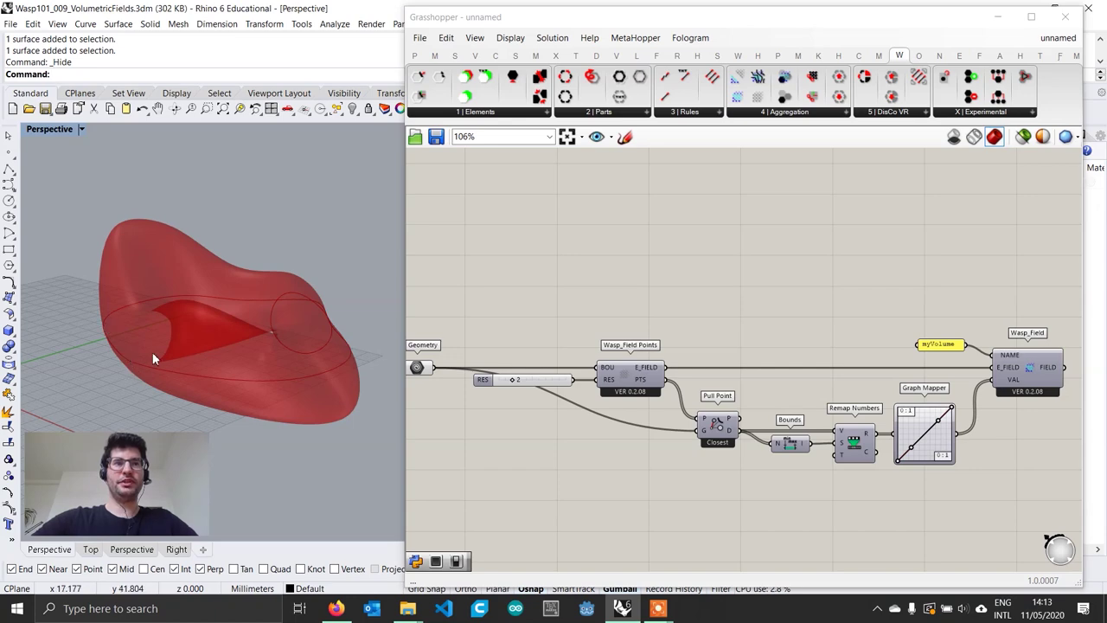
right_click_drag(178, 379, 204, 376)
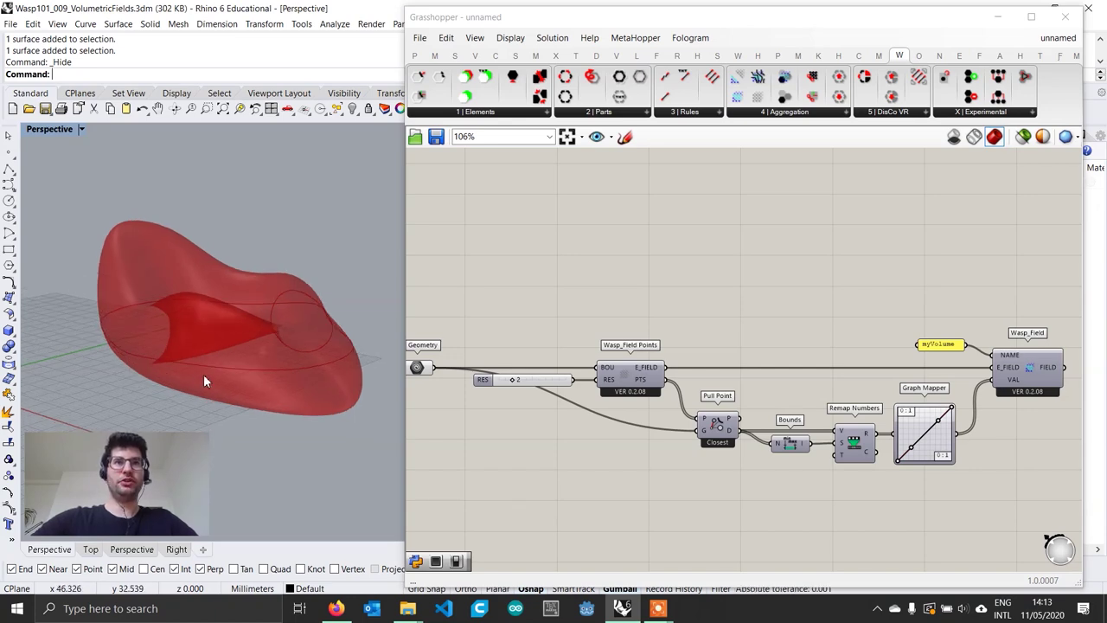
- Add a Wasp_Deconstruct Field component beside Wasp_Field and feed it the FIELD output
right_click_drag(979, 445, 775, 443)
scroll(944, 439, "up", 1)
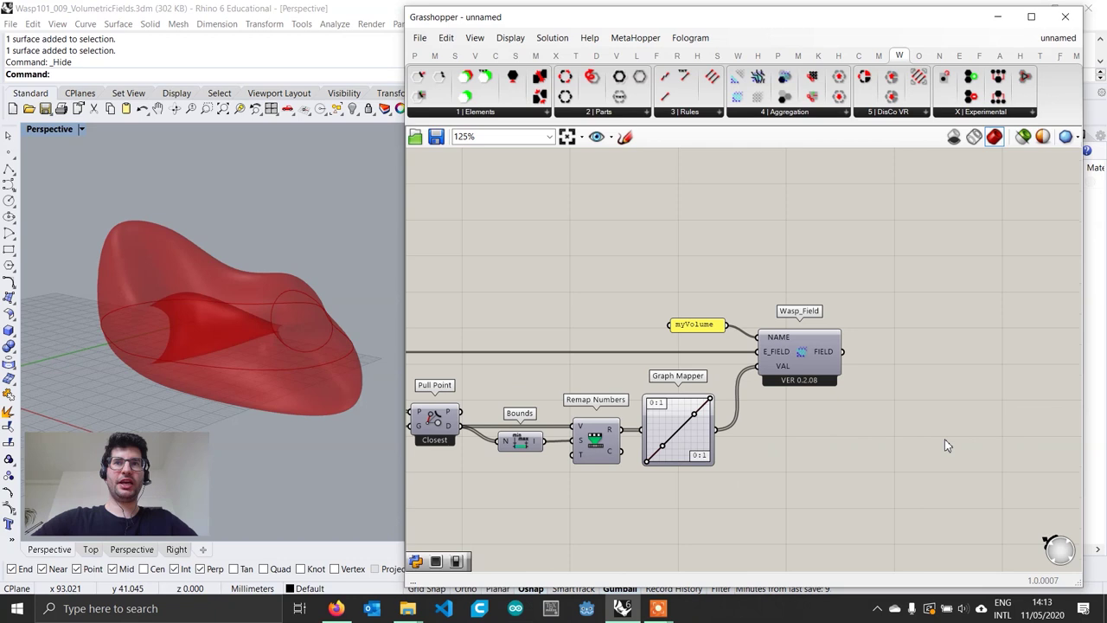
left_click(809, 117)
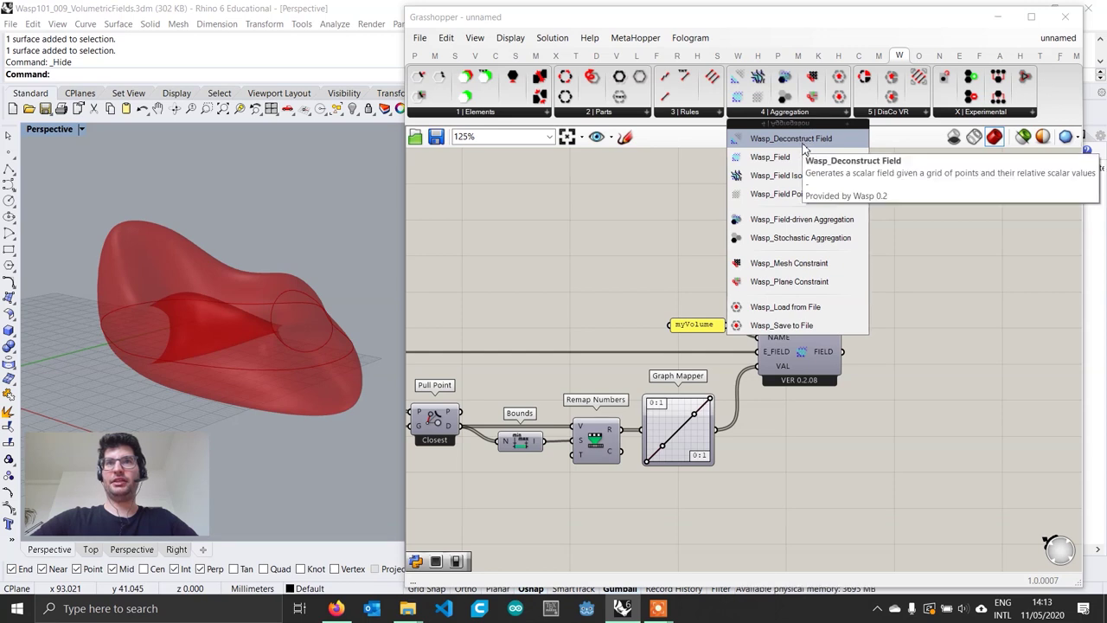
left_click_drag(789, 139, 867, 314)
left_click_drag(945, 447, 914, 426)
right_click_drag(935, 446, 875, 428)
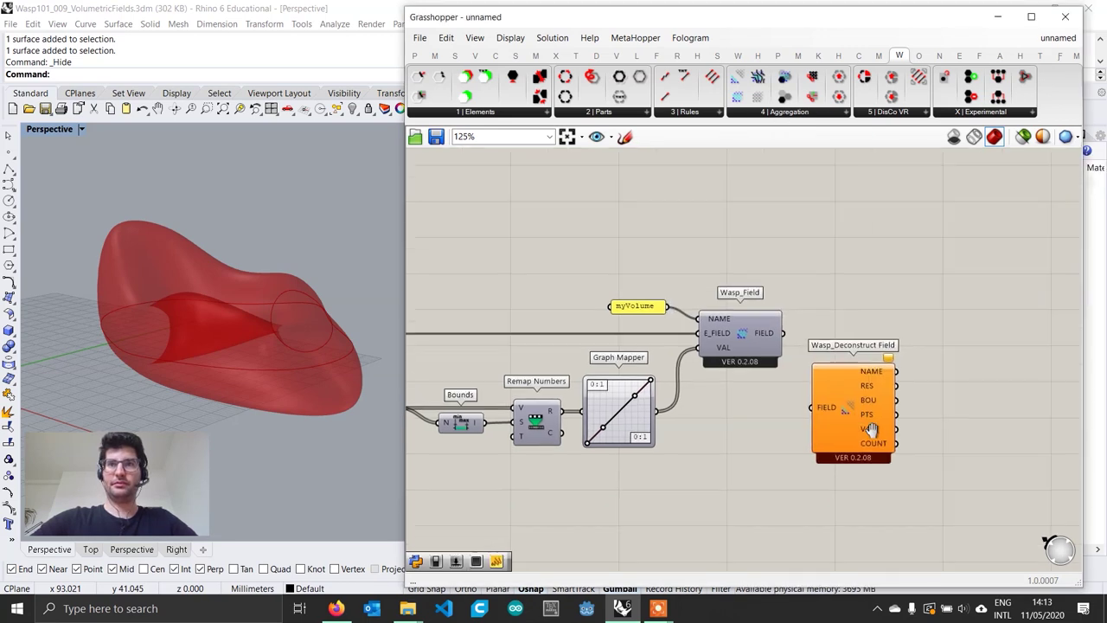
left_click_drag(862, 428, 865, 460)
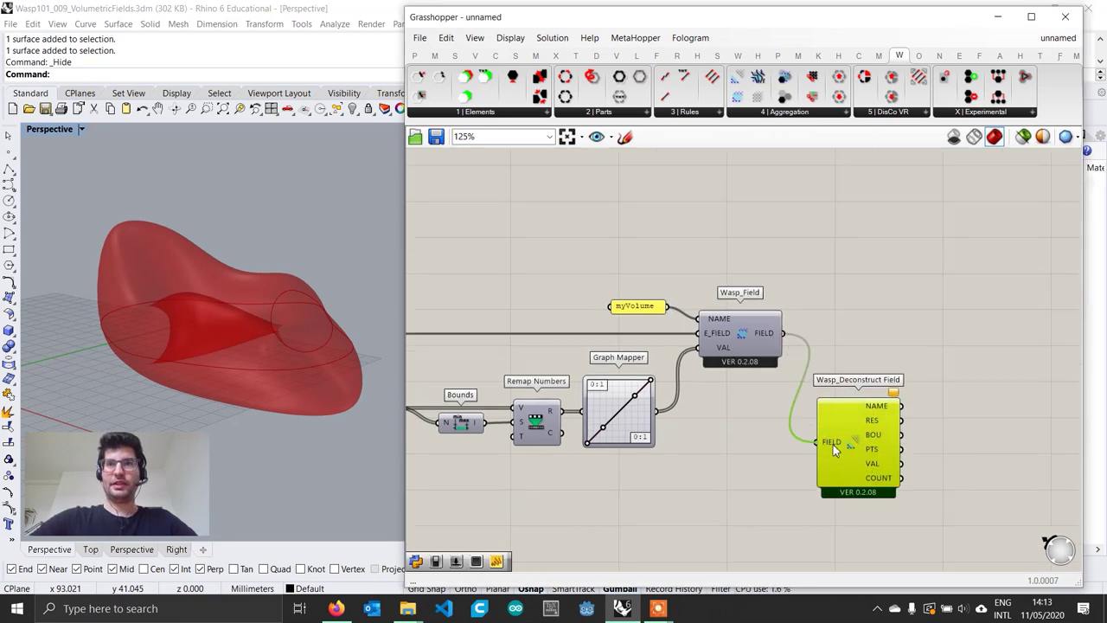
left_click(640, 486)
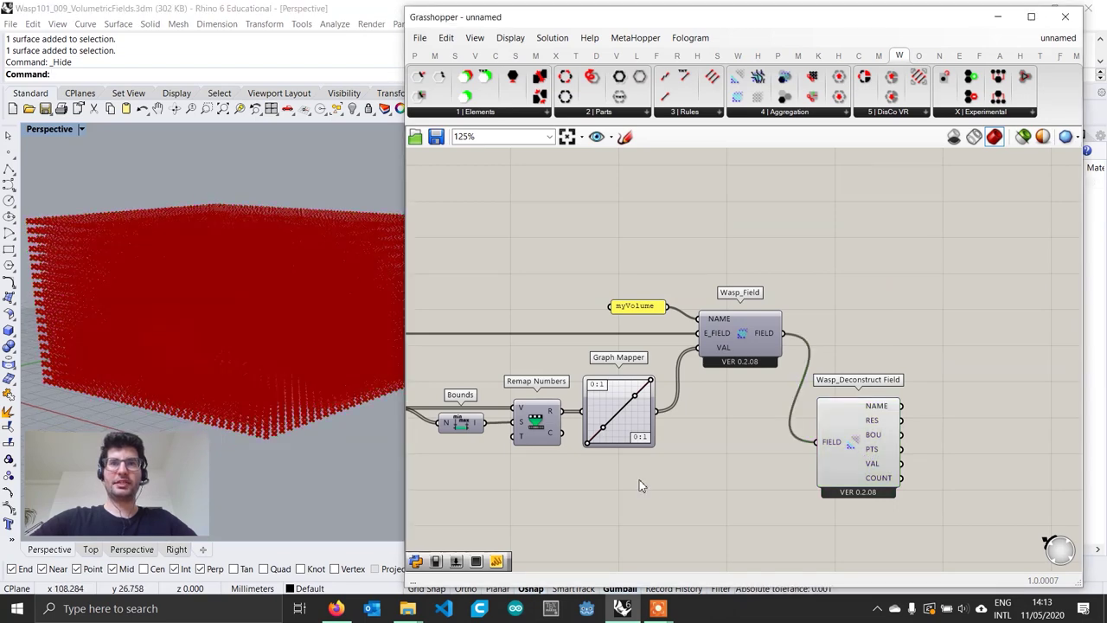
- Add a Custom Preview component and connect the deconstructed field's PTS output to its geometry input
right_click_drag(291, 434, 287, 424)
right_click_drag(851, 483, 725, 468)
scroll(761, 447, "up", 1)
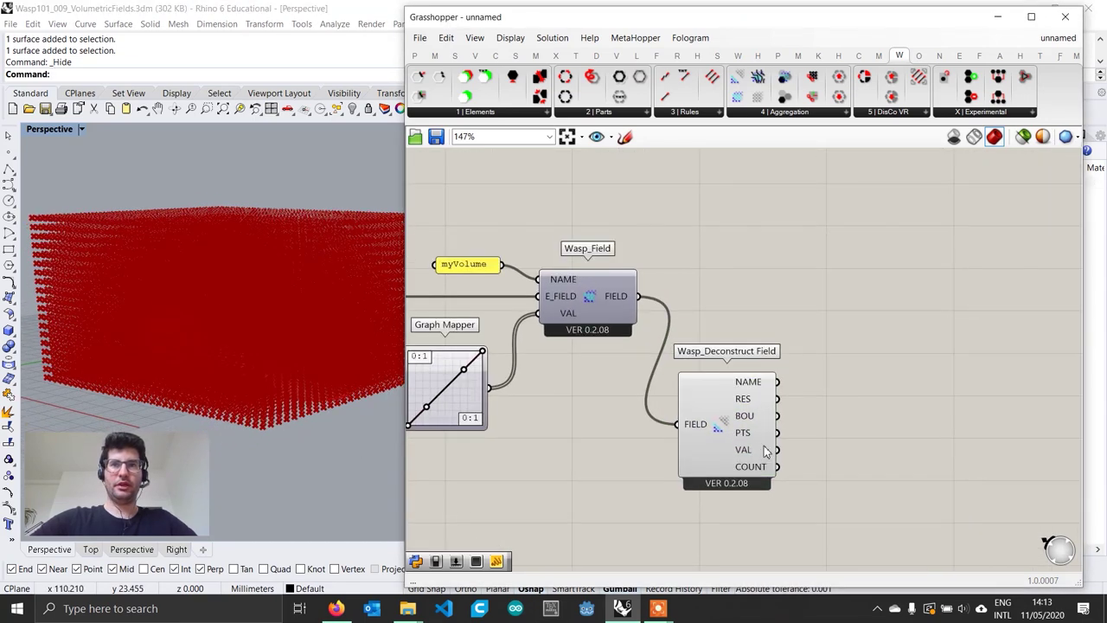
mouse_move(749, 437)
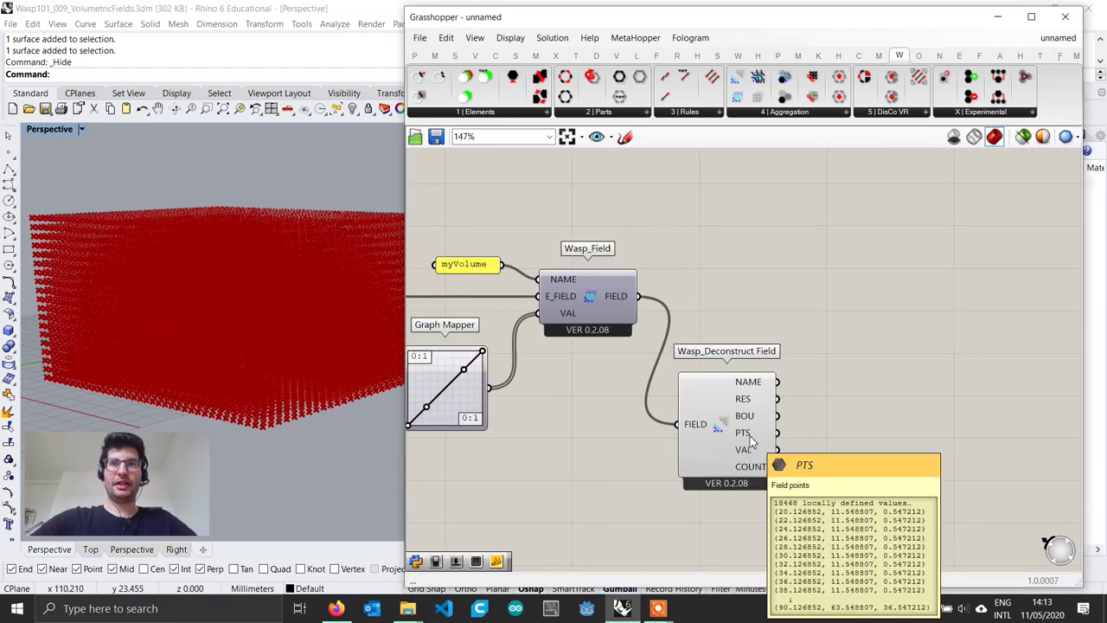
double_click(893, 440)
type("custo")
key("Up")
key("Up")
key("Up")
key("Return")
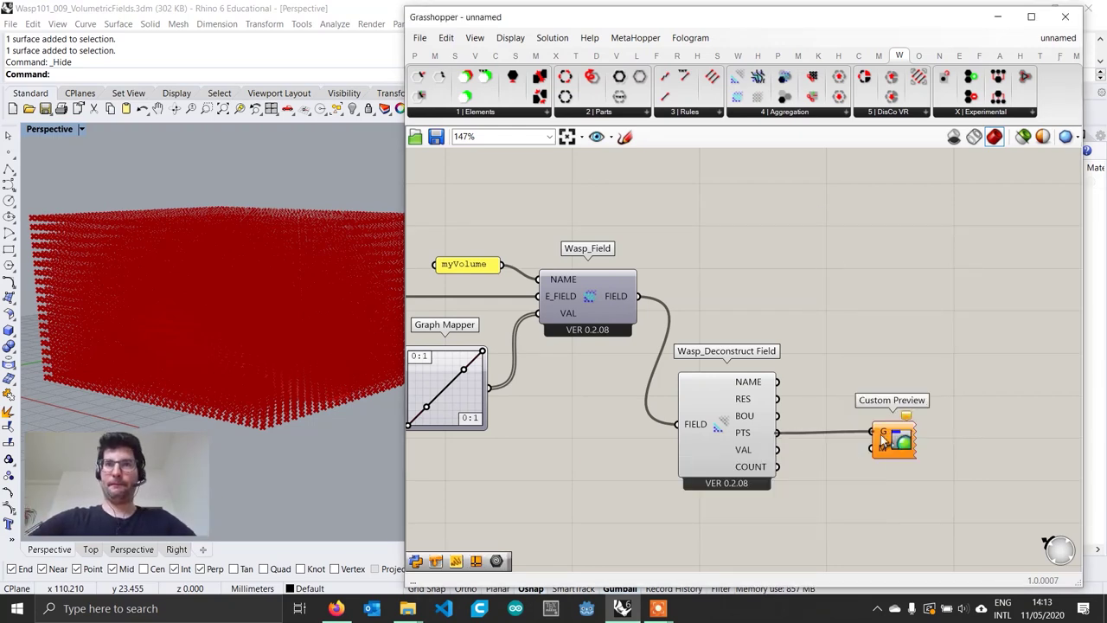
left_click_drag(882, 441, 1020, 461)
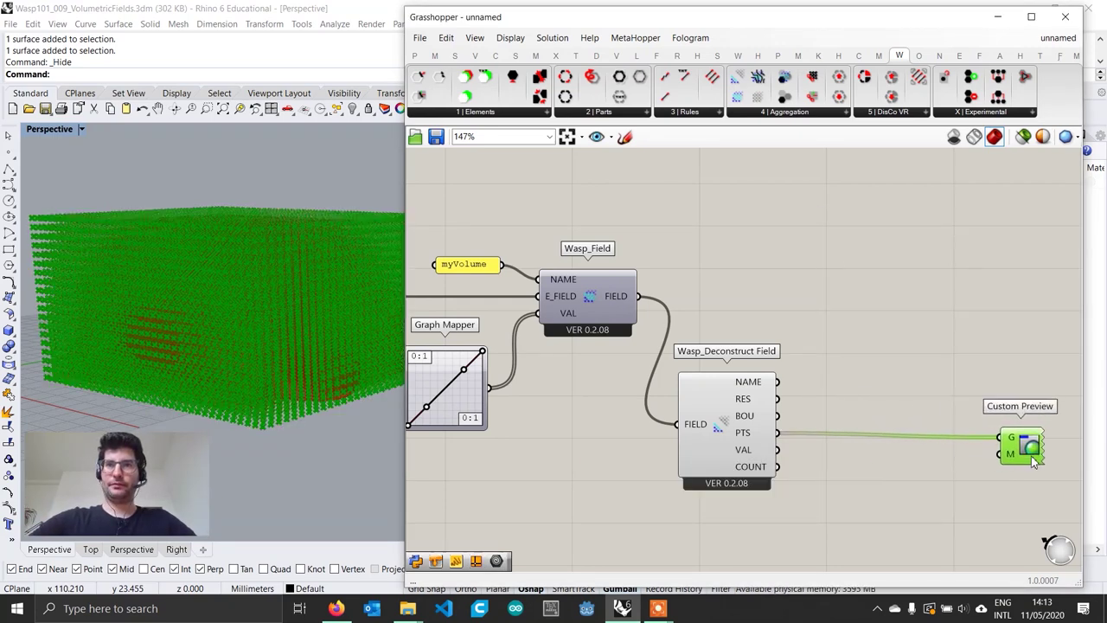
- Add a shortened Gradient component and connect the deconstructed field's VAL output to its t input
double_click(886, 511)
type("gradie")
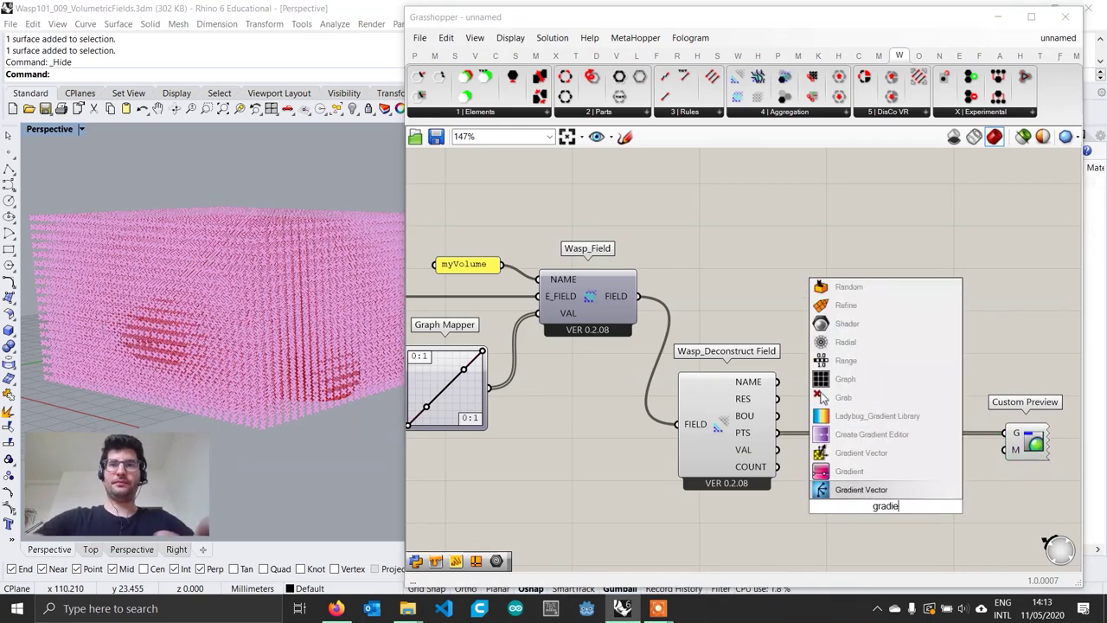
key("Up")
key("Return")
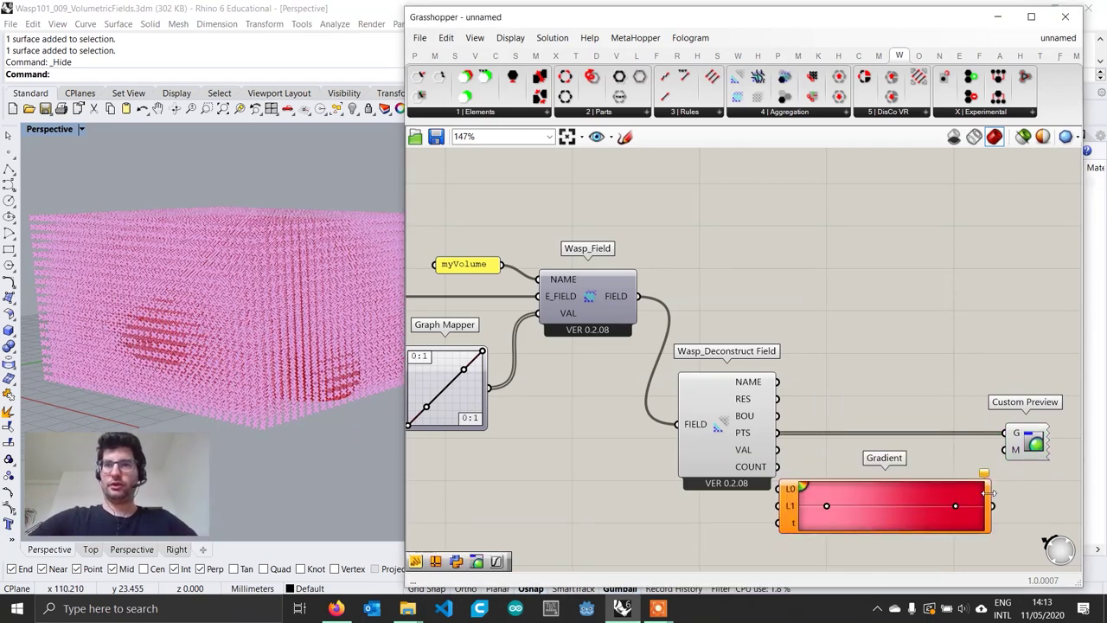
left_click_drag(988, 493, 899, 496)
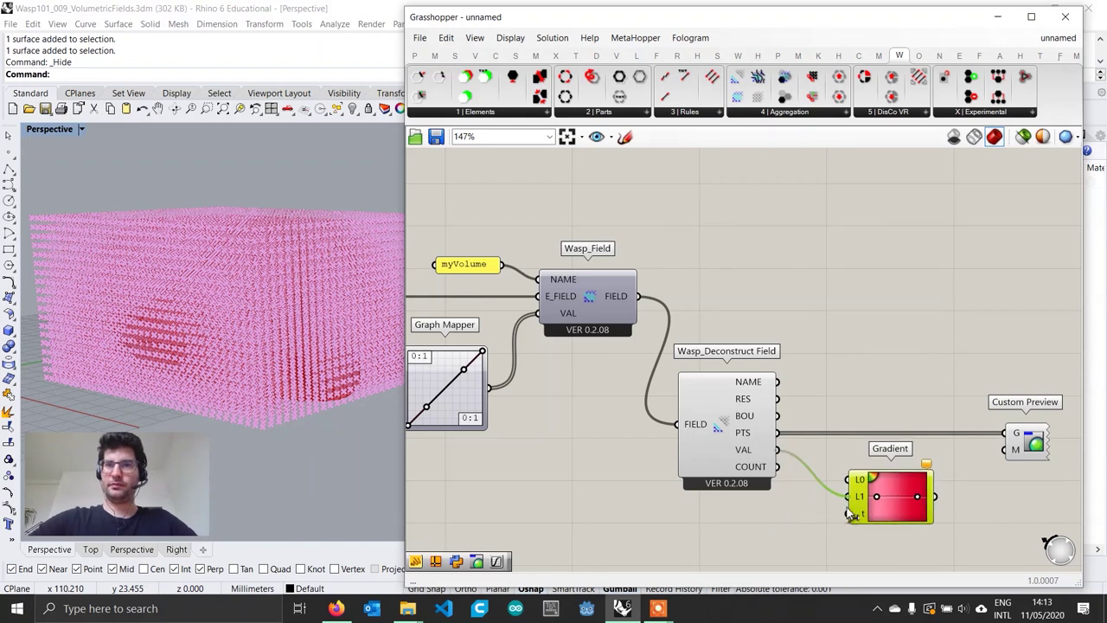
- Apply the green-yellow-red preset to the Gradient and connect its output to the Custom Preview's M input
right_click(897, 489)
mouse_move(934, 565)
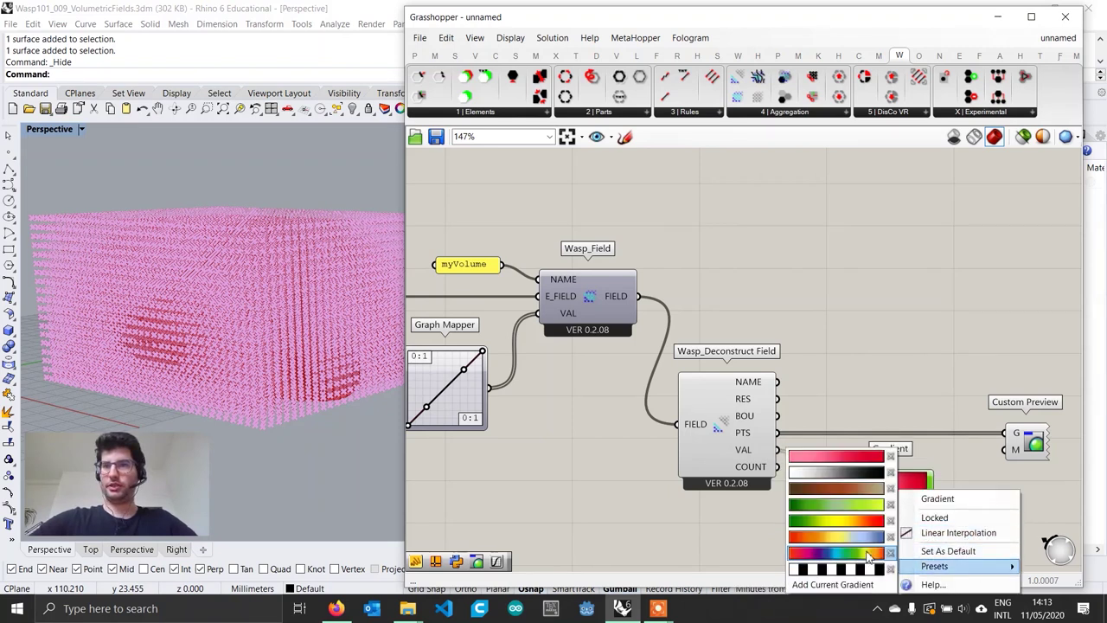
left_click(852, 519)
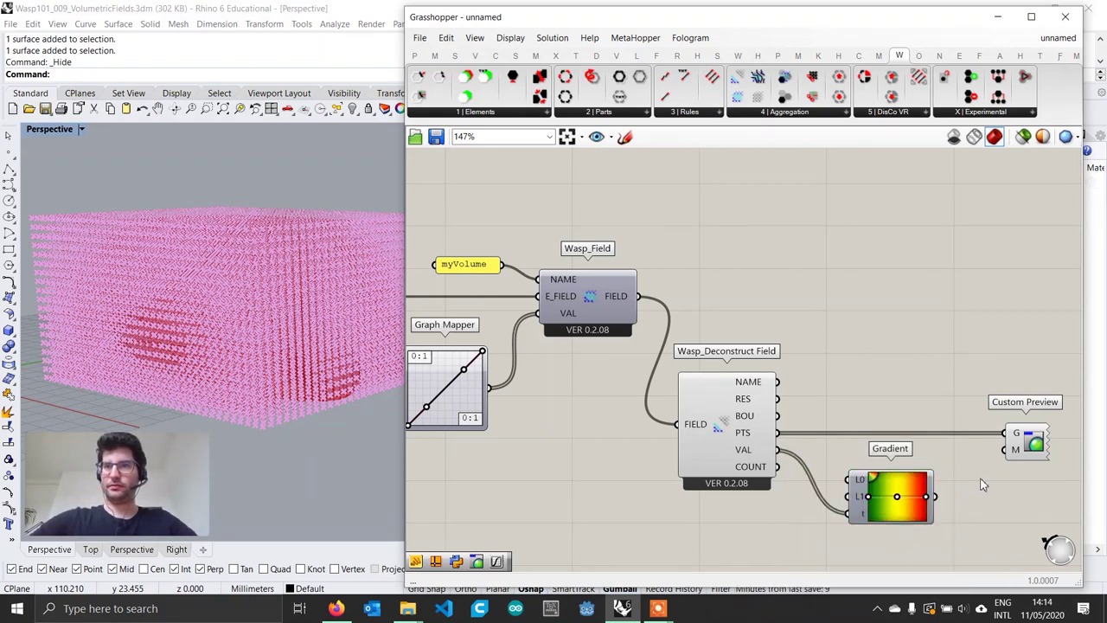
left_click_drag(998, 455, 1002, 452)
left_click(1032, 449)
left_click(870, 371)
- Turn off the preview of the volume geometry and all field components upstream of Wasp_Field
right_click_drag(213, 426, 227, 394)
scroll(689, 455, "down", 3)
right_click_drag(502, 439, 899, 462)
left_click_drag(869, 504, 449, 335)
middle_click(463, 335)
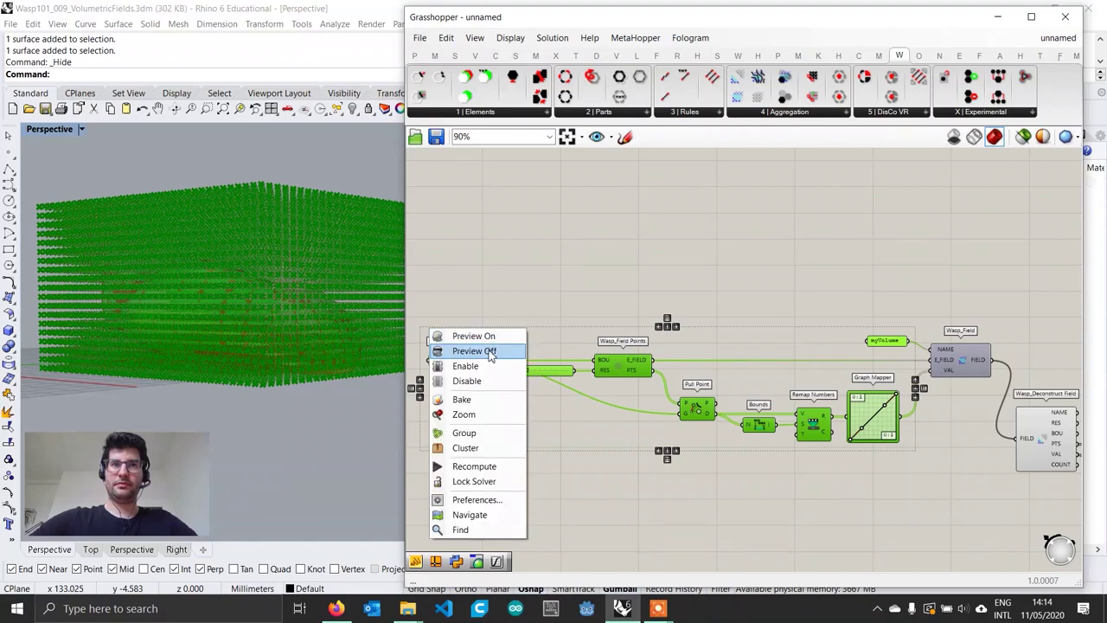
left_click(490, 350)
left_click(513, 340)
- Reshape the Graph Mapper's Bezier curve so it rises steeply at the start and flattens towards the maximum
scroll(304, 343, "up", 2)
scroll(304, 344, "up", 2)
right_click_drag(303, 344, 309, 357)
scroll(309, 357, "down", 3)
right_click_drag(753, 414, 576, 390)
scroll(927, 445, "up", 2)
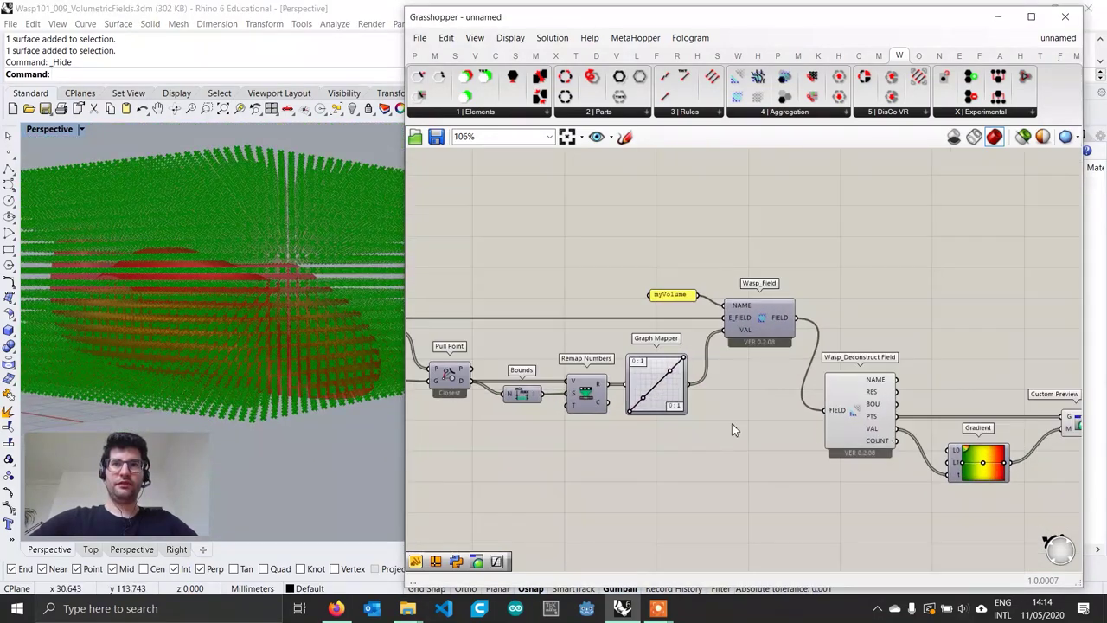
scroll(633, 393, "up", 7)
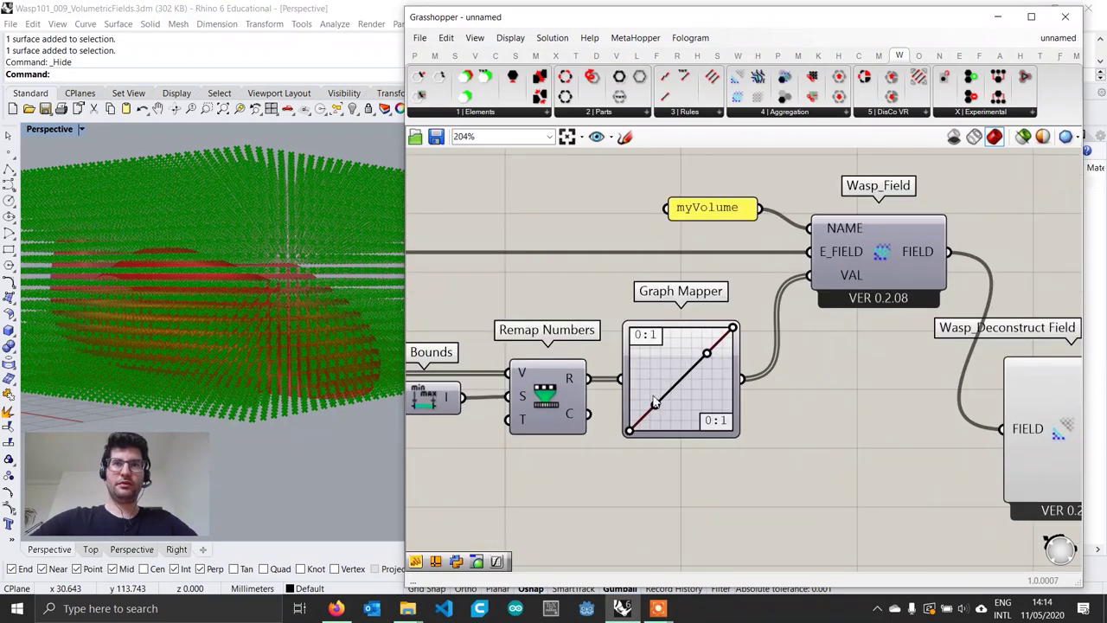
left_click_drag(656, 403, 637, 359)
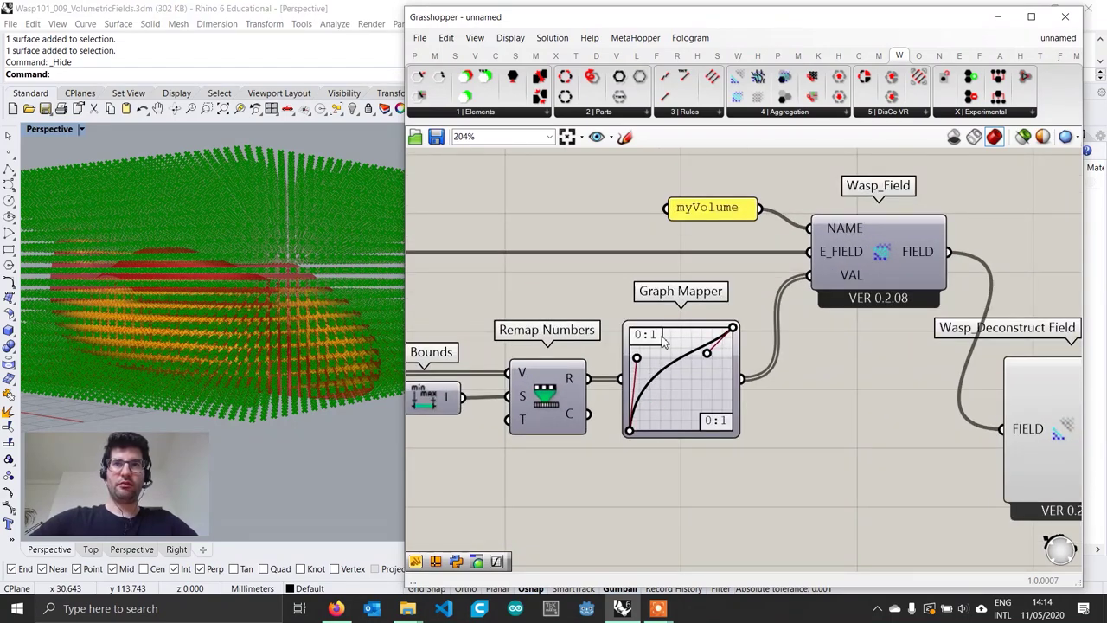
left_click_drag(707, 353, 662, 336)
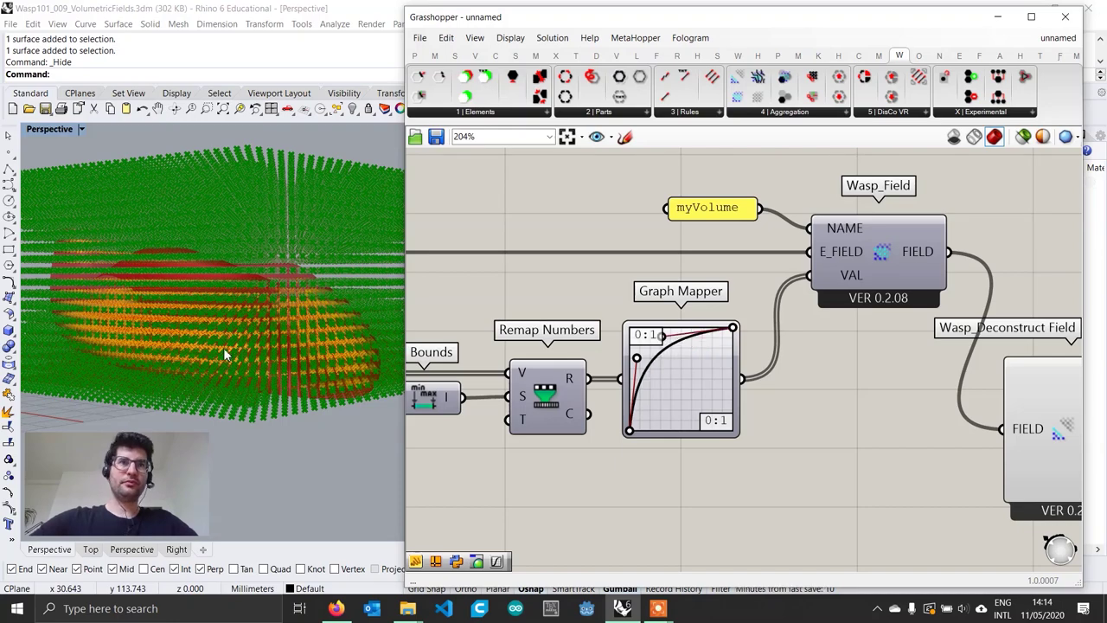
- Turn off the preview of Wasp_Deconstruct Field so only the gradient-coloured points are displayed
scroll(223, 355, "down", 5)
scroll(890, 468, "down", 4)
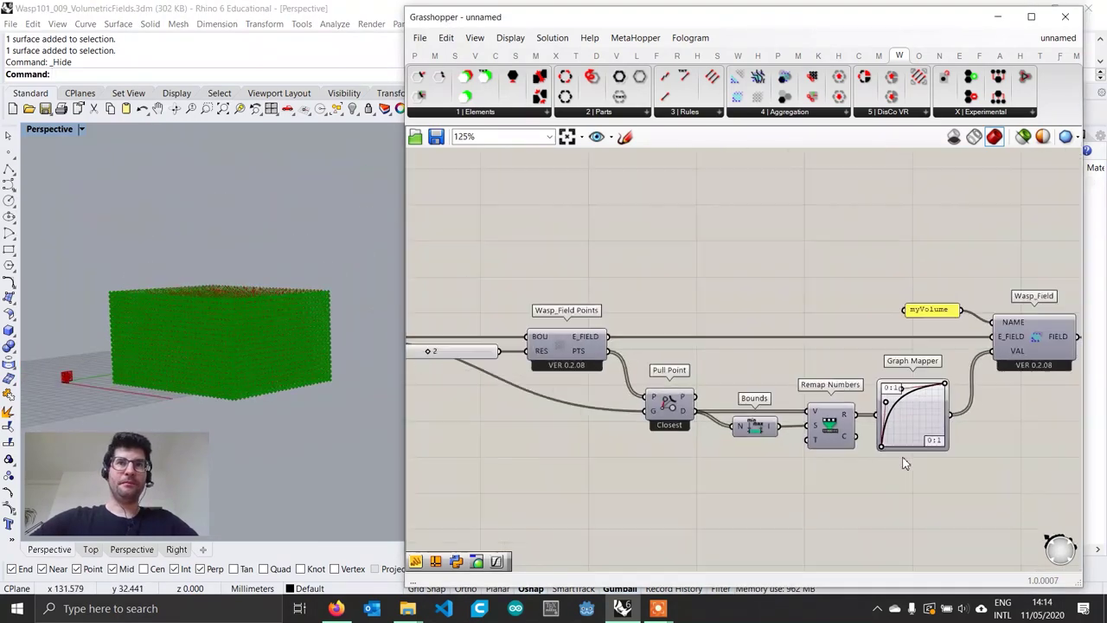
right_click_drag(822, 506, 875, 495)
scroll(846, 481, "down", 2)
right_click_drag(1045, 467, 781, 442)
scroll(823, 434, "up", 2)
left_click(805, 415)
right_click(804, 411)
left_click(854, 504)
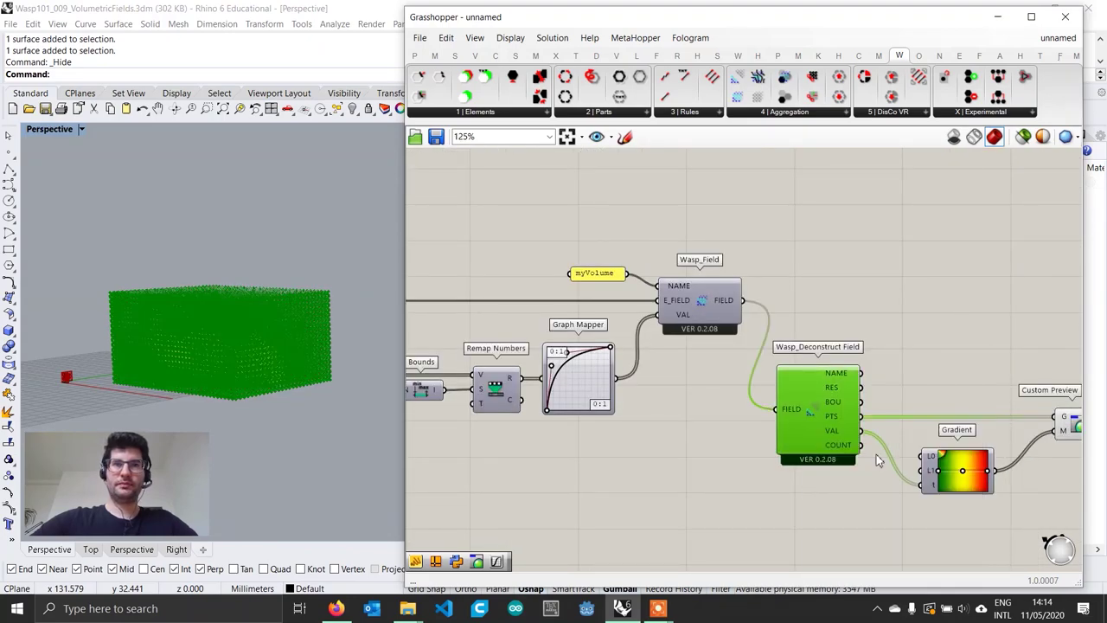
left_click(877, 460)
- Examine the distribution of the gradient-coloured field points in the Perspective view from several angles and distances
scroll(197, 348, "up", 7)
mouse_move(197, 348)
right_mouse_down()
mouse_move(208, 363)
mouse_move(266, 356)
mouse_move(202, 346)
right_mouse_up()
scroll(248, 359, "up", 3)
scroll(222, 348, "down", 2)
scroll(200, 345, "down", 10)
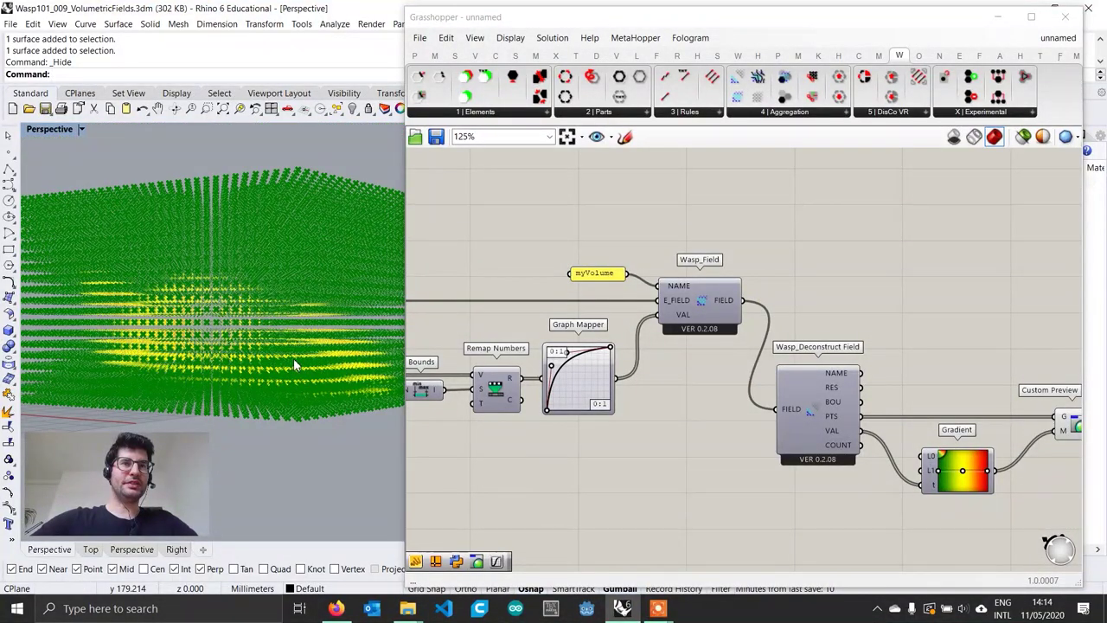
scroll(200, 355, "down", 5)
mouse_move(278, 363)
right_mouse_down()
mouse_move(193, 363)
mouse_move(271, 369)
right_mouse_up()
scroll(193, 363, "up", 4)
scroll(275, 363, "down", 5)
scroll(281, 372, "down", 2)
right_click_drag(281, 375, 279, 393)
scroll(289, 390, "up", 4)
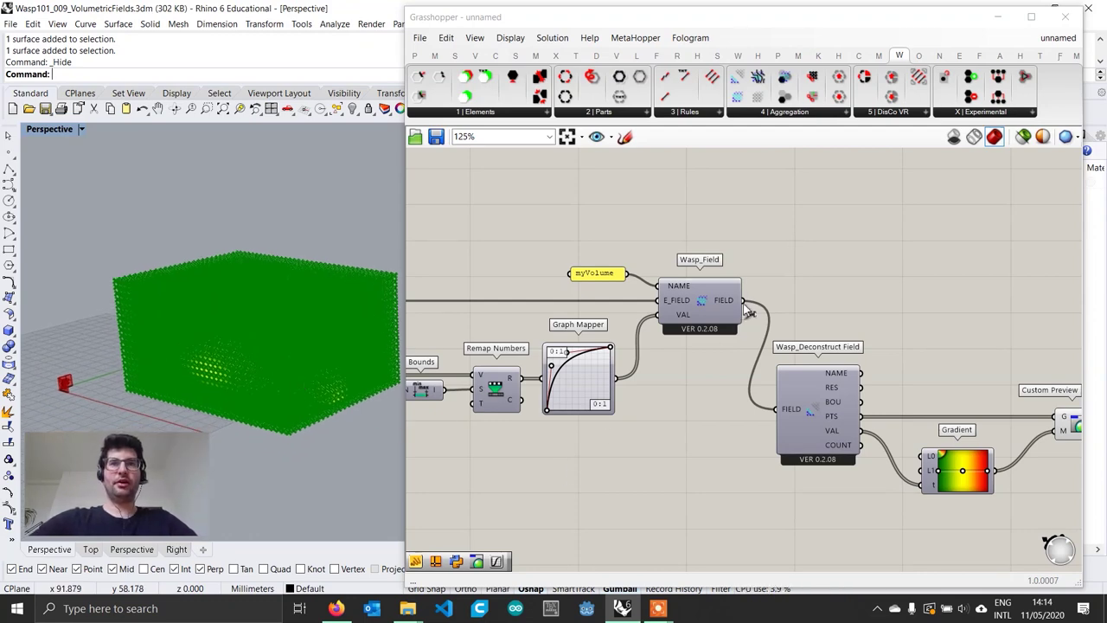
scroll(249, 346, "up", 4)
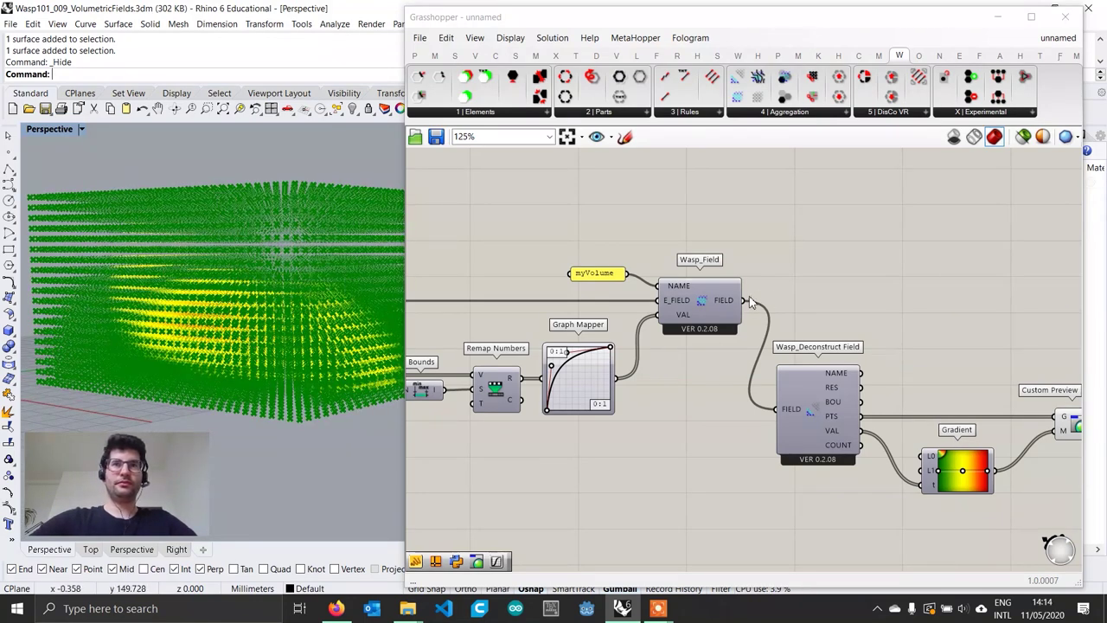
- Connect Wasp_Field's FIELD output to the FIELD input of Wasp_Field-driven Aggregation
right_click_drag(744, 306, 721, 338)
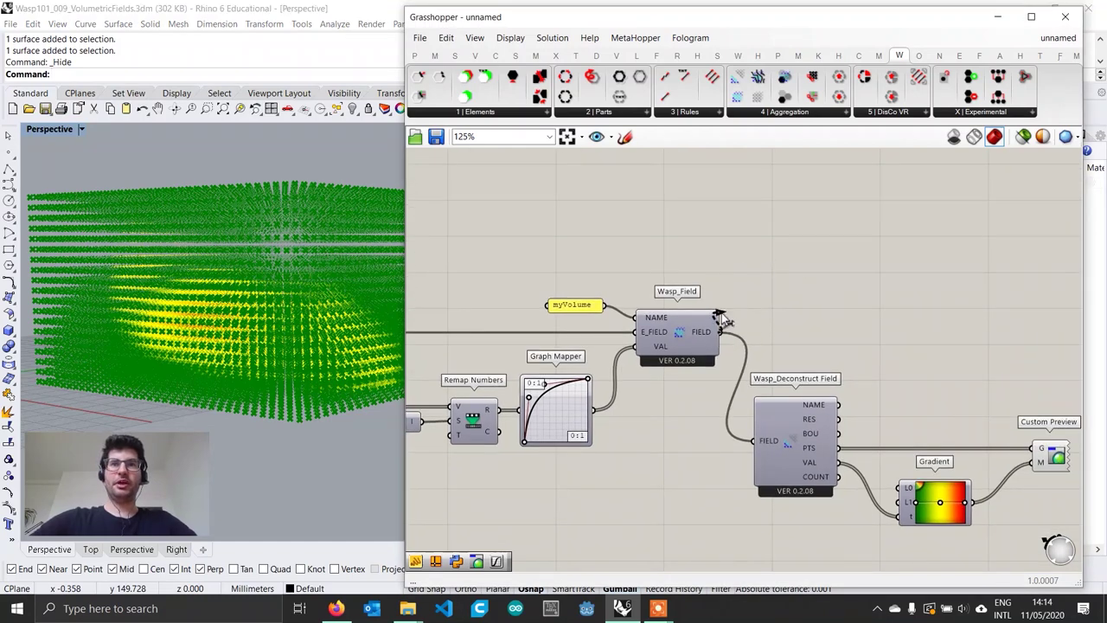
scroll(720, 313, "down", 5)
left_click_drag(721, 313, 715, 216)
scroll(729, 168, "up", 4)
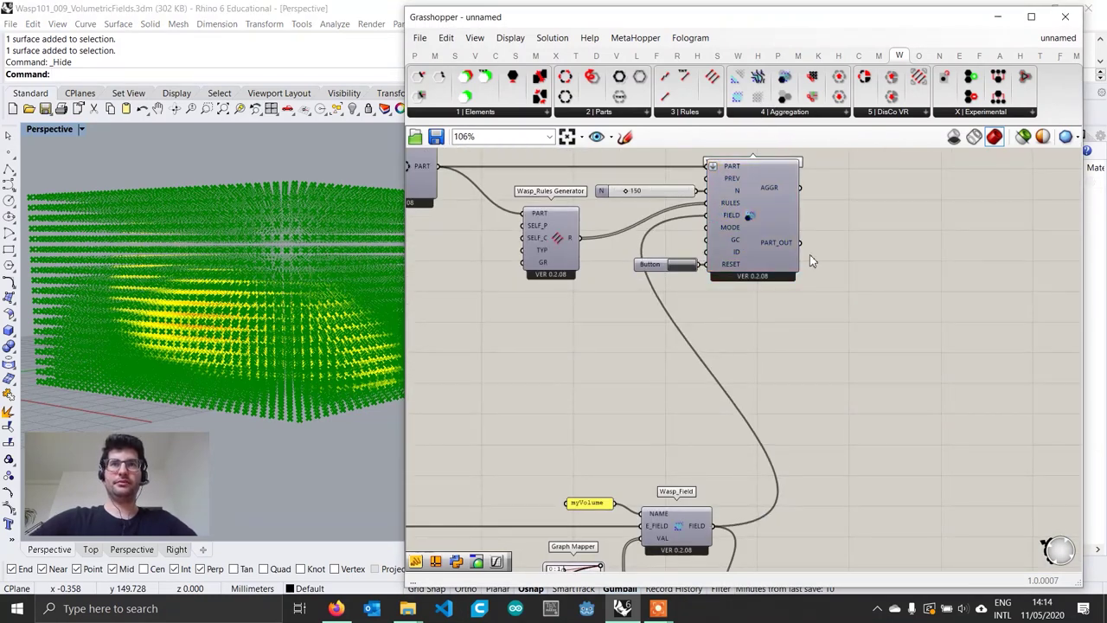
- Add a Wasp_Get Part Geometry component and connect the aggregation's PART_OUT output to it
right_click_drag(810, 257, 760, 269)
scroll(760, 273, "up", 5)
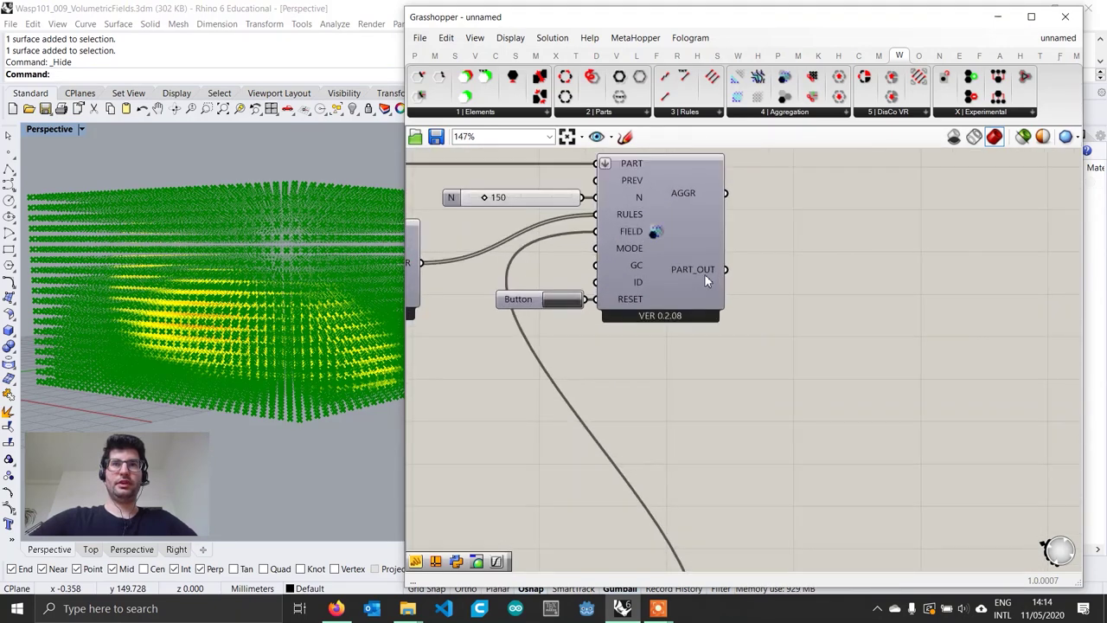
left_click(634, 115)
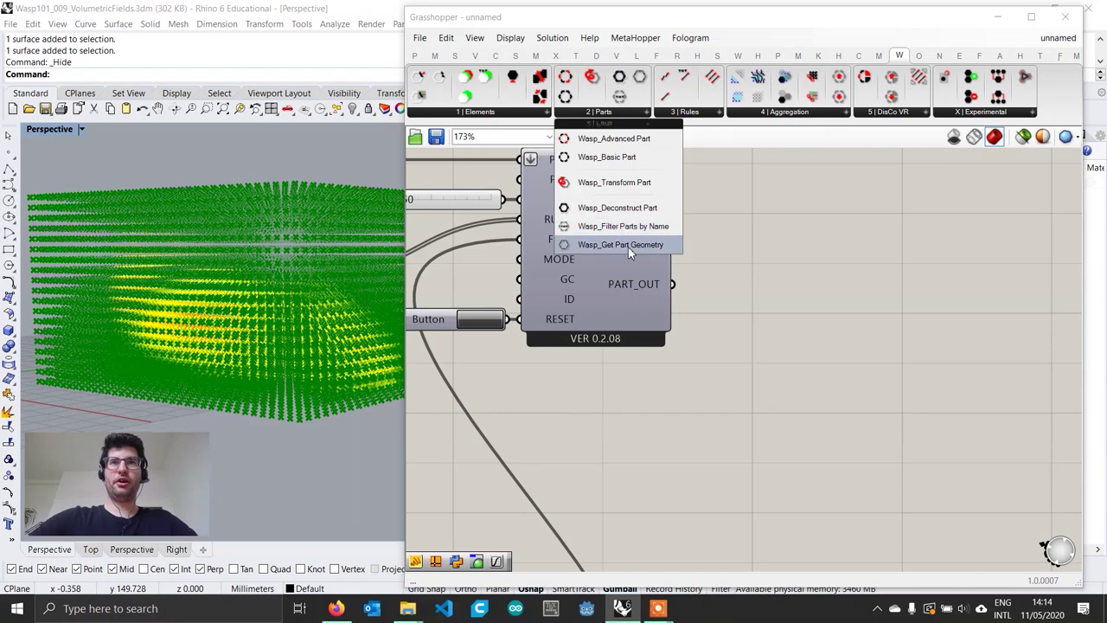
left_click_drag(627, 246, 800, 292)
left_click_drag(671, 285, 749, 289)
- Turn off the preview of the field visualization components, including Custom Preview, and view the aggregated parts alone
scroll(778, 294, "down", 5)
scroll(831, 326, "down", 2)
right_click_drag(914, 502, 975, 489)
left_click_drag(975, 489, 697, 375)
middle_click(830, 371)
left_click(869, 398)
left_click(870, 370)
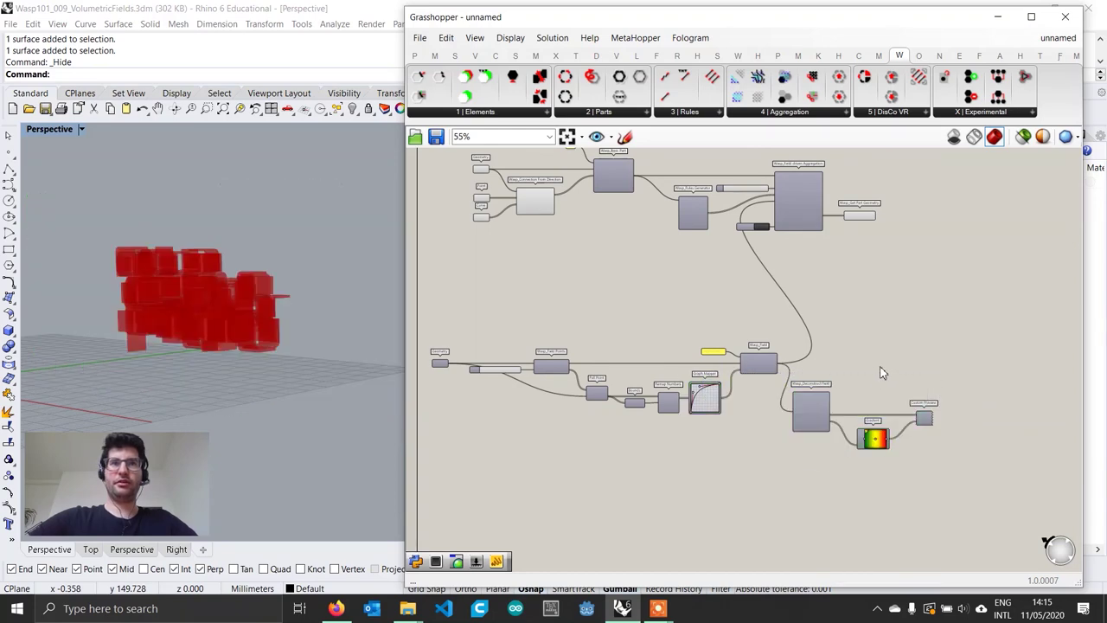
mouse_move(311, 341)
right_mouse_down()
mouse_move(259, 375)
mouse_move(264, 391)
mouse_move(322, 338)
right_mouse_up()
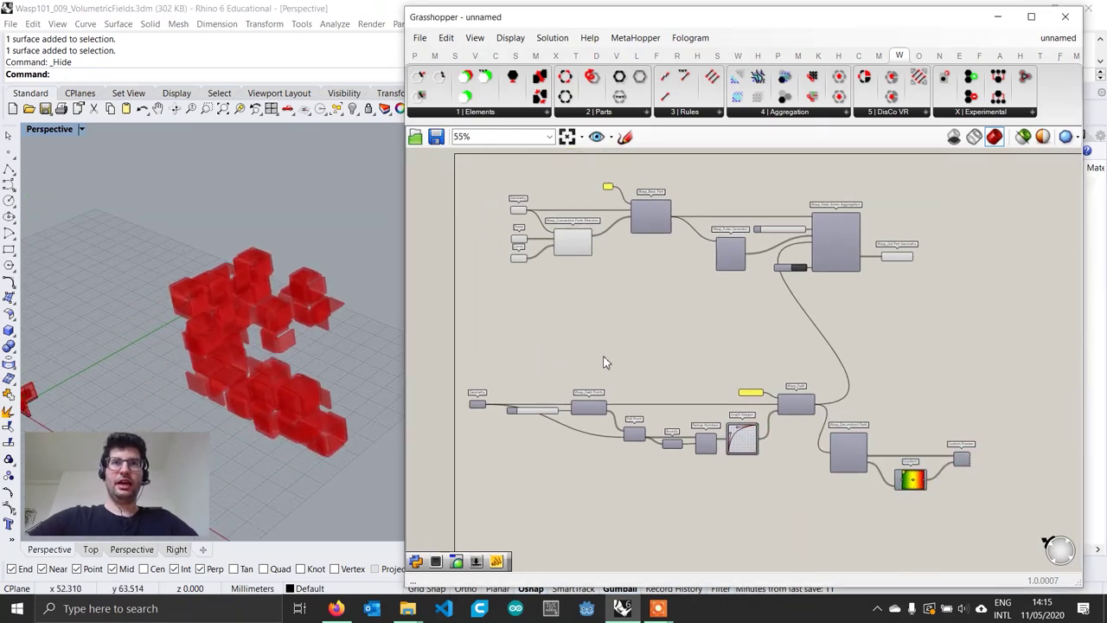
- Set the aggregation's N slider to 250 parts and inspect the aggregated geometry
scroll(824, 230, "up", 5)
double_click(732, 228)
type("250")
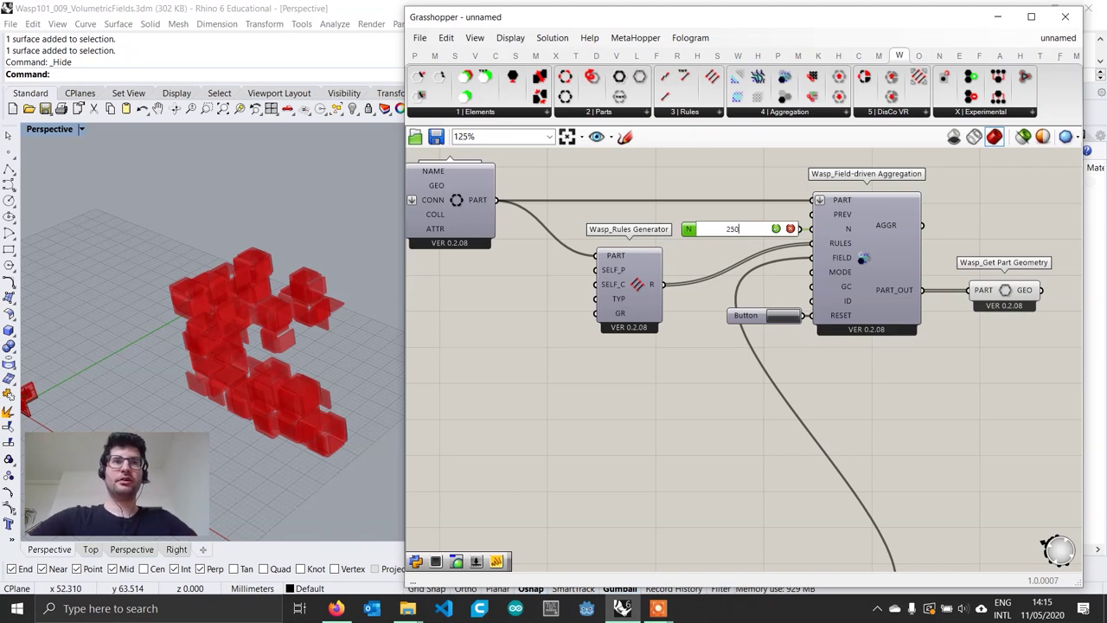
key("Return")
right_click_drag(191, 397, 273, 372)
- Turn the preview of the volume's Geometry parameter back on and orbit around it with the aggregated parts
right_click_drag(560, 348, 630, 353)
scroll(626, 363, "down", 4)
right_click_drag(614, 391, 752, 339)
scroll(552, 451, "up", 4)
left_click(465, 442)
right_click(470, 444)
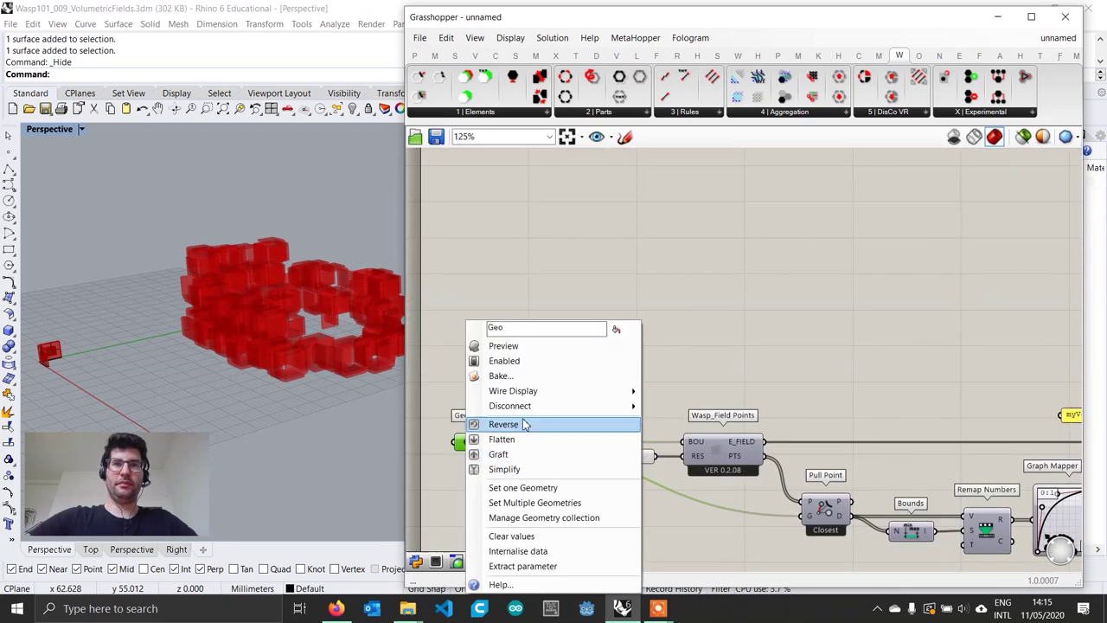
left_click(528, 345)
left_click(286, 387)
right_click_drag(285, 388, 319, 364)
- Select the volume's Geometry parameter to compare the highlighted volume with the aggregated parts
left_click(586, 355)
scroll(431, 441, "up", 1)
left_click(481, 444)
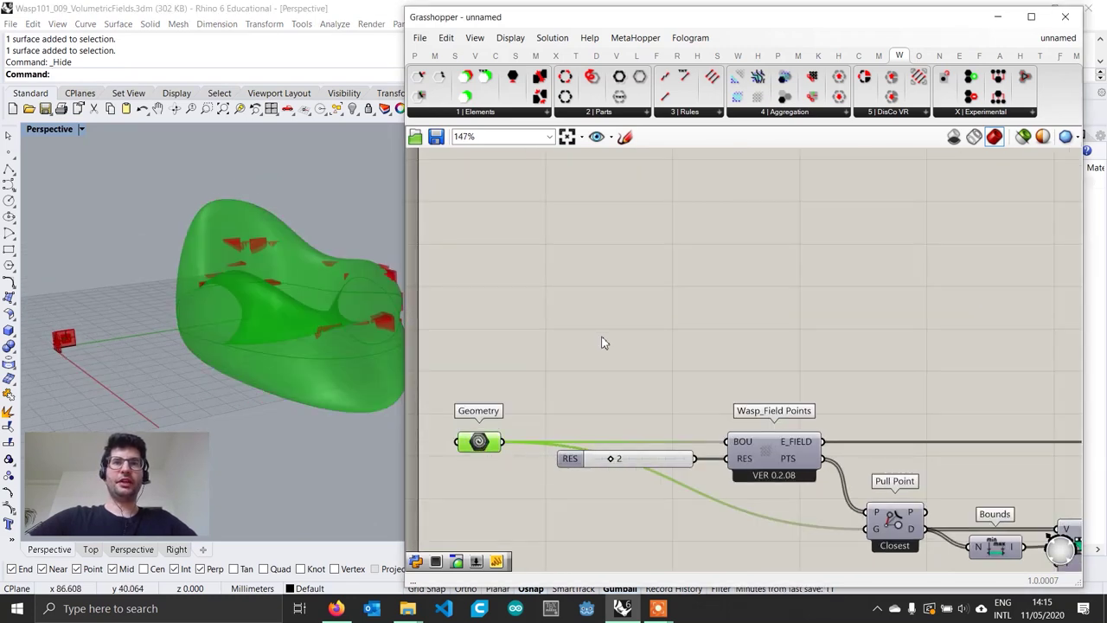
right_click_drag(604, 342, 599, 279)
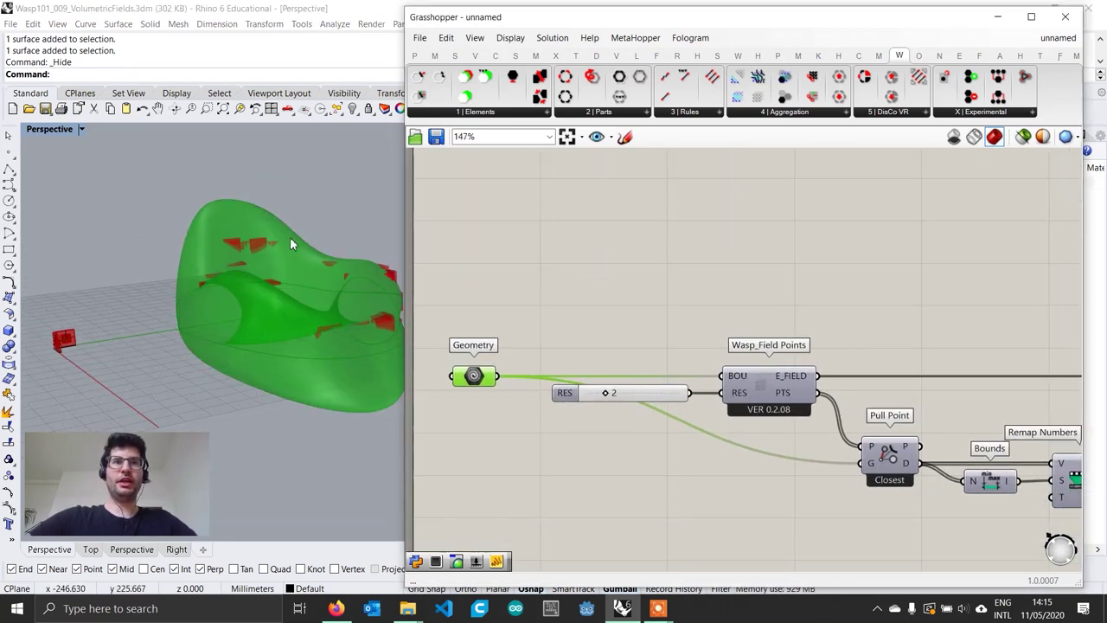
right_click_drag(601, 438, 598, 377)
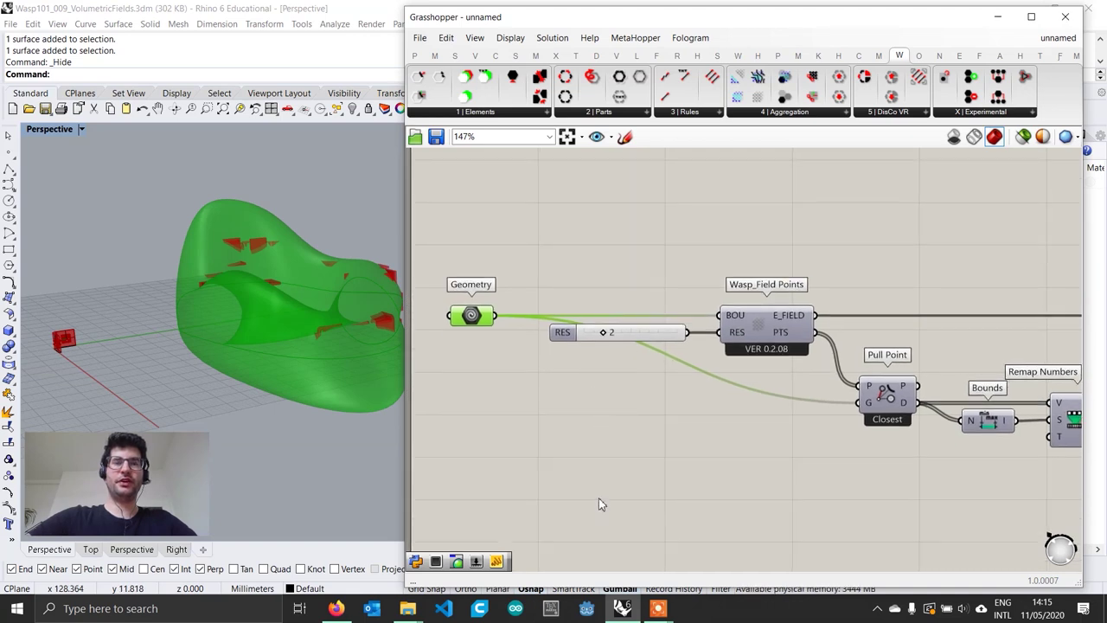
- Add an Iso Curve component fed by the volume's Geometry parameter and reparameterize its surface input
double_click(601, 504)
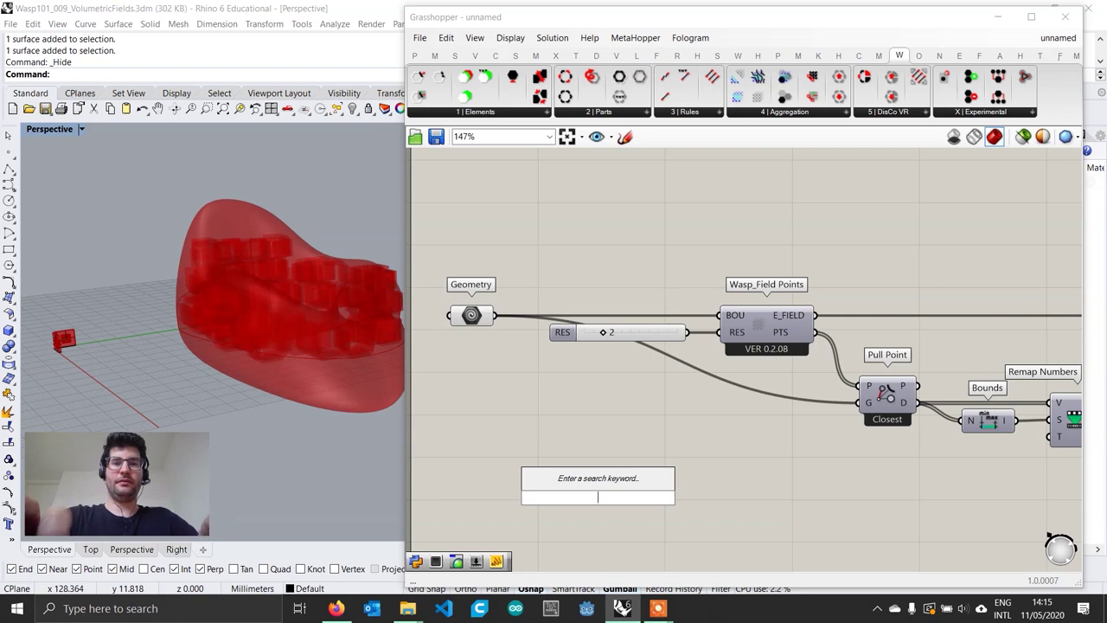
type("isol")
key("BackSpace")
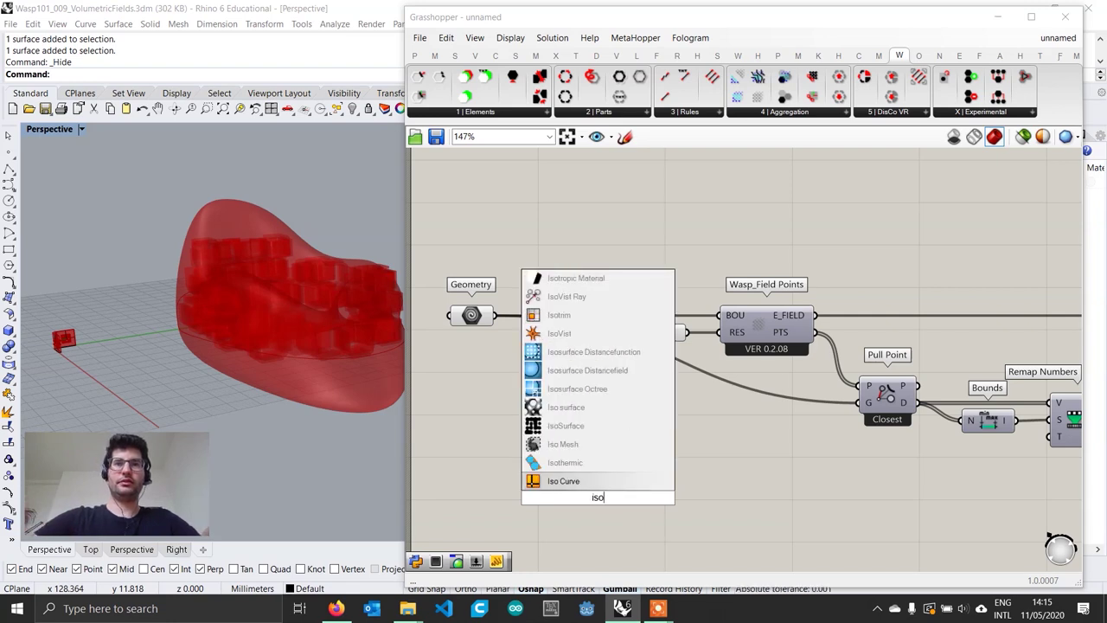
key("Return")
right_click_drag(630, 518, 628, 471)
left_click_drag(597, 446, 680, 490)
left_click(481, 272)
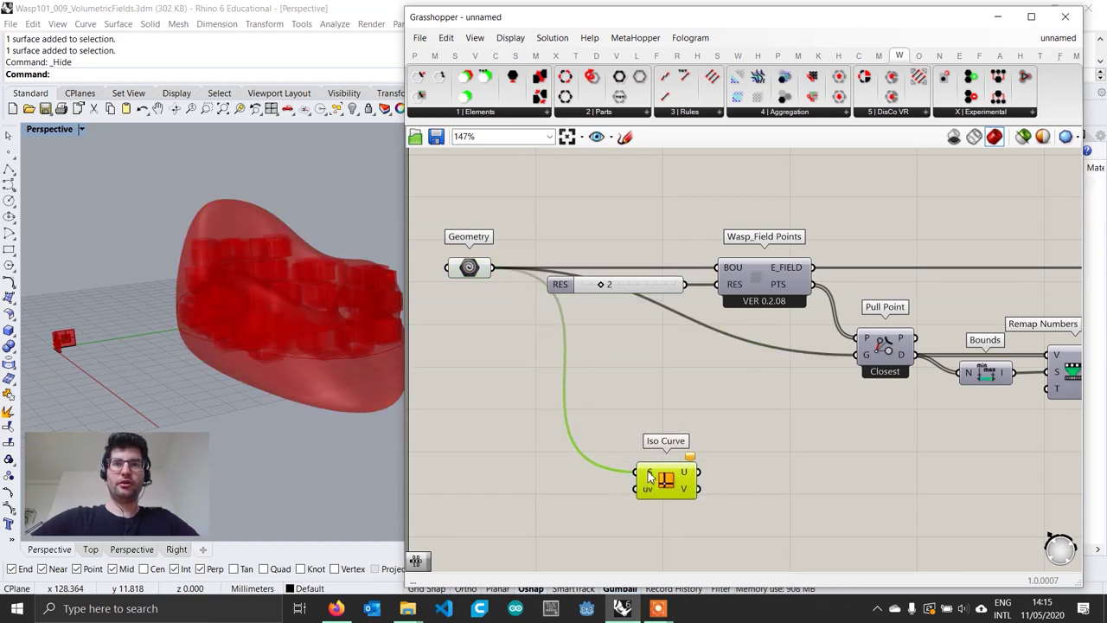
right_click(650, 475)
left_click(692, 467)
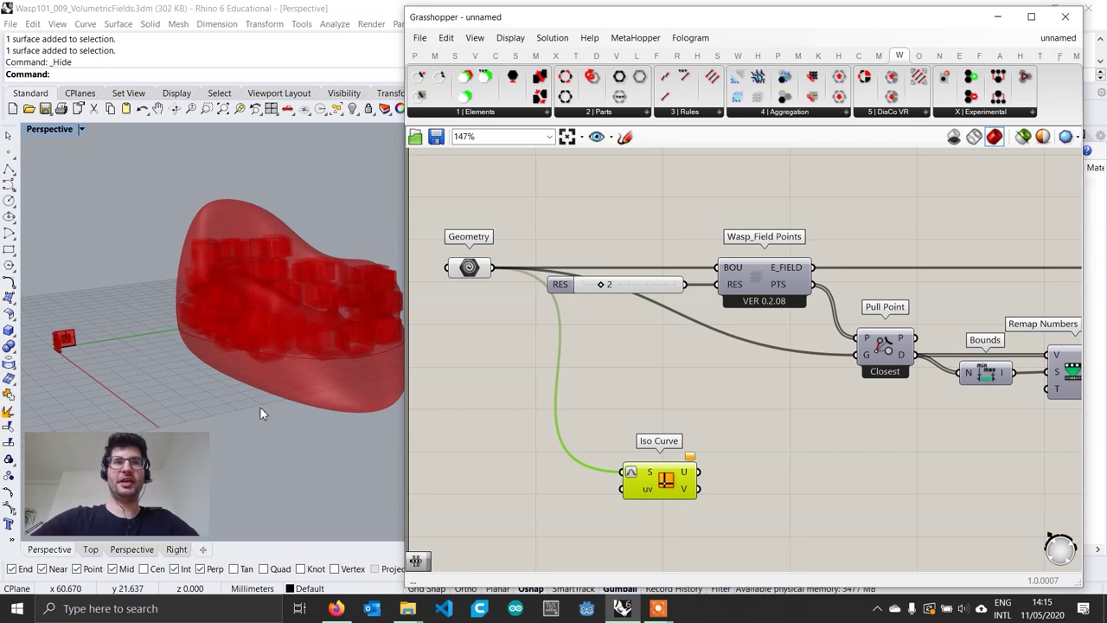
right_click_drag(593, 474, 611, 424)
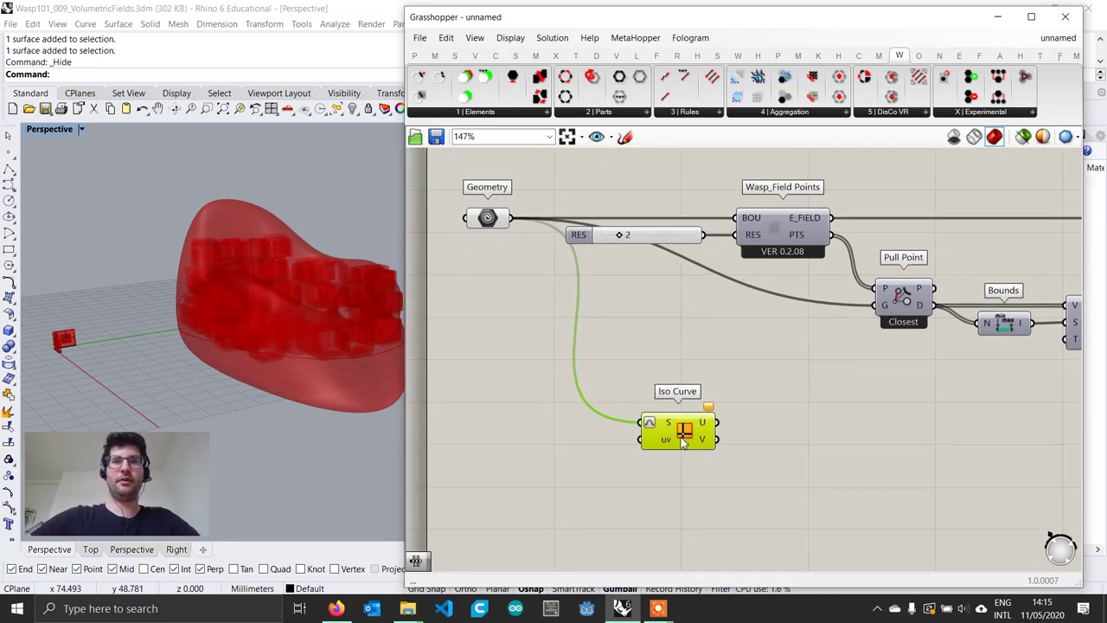
left_click_drag(681, 440, 713, 458)
- Add a Range component beside the Iso Curve component and duplicate it below the original
double_click(573, 481)
type("range")
key("Return")
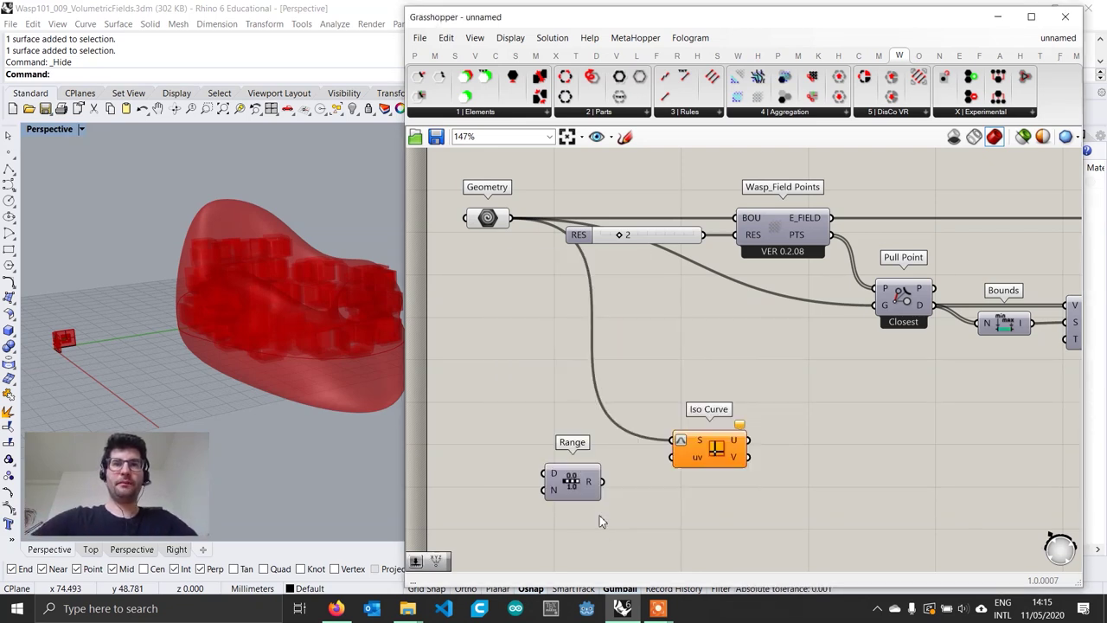
left_click(585, 497)
key("ctrl+c")
key("ctrl+v")
right_click_drag(587, 497, 647, 414)
left_click_drag(647, 415, 642, 453)
- Add a Construct Point component, wire the two Range outputs into X and Y, and feed its point into Iso Curve's uv input
left_click(766, 368)
double_click(711, 436)
type("xyz")
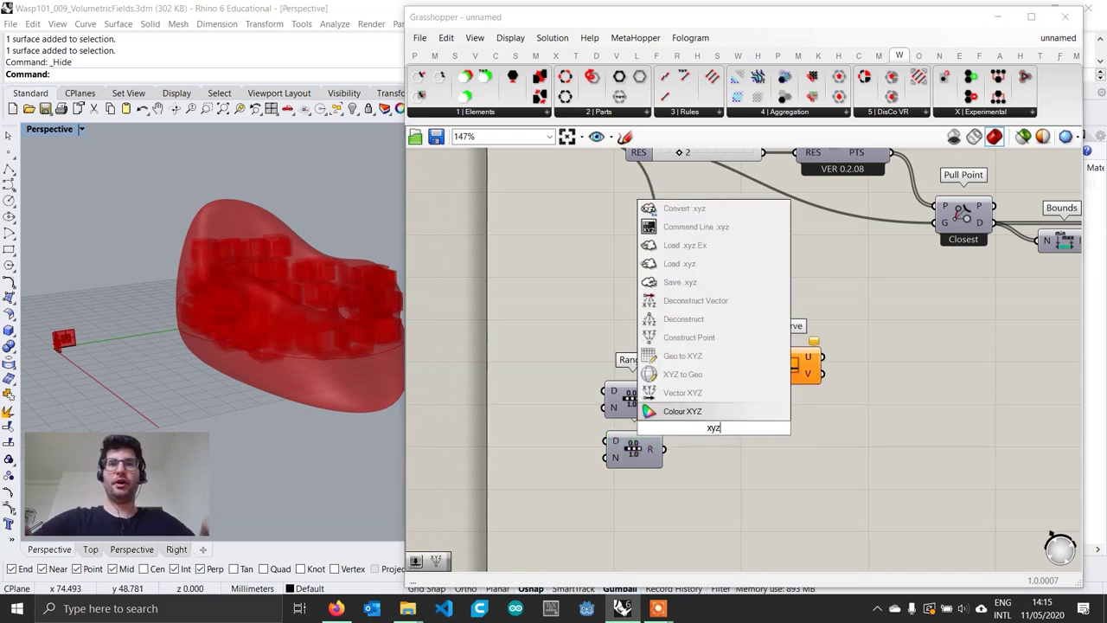
key("Up")
key("Up")
key("Up")
key("Up")
key("Return")
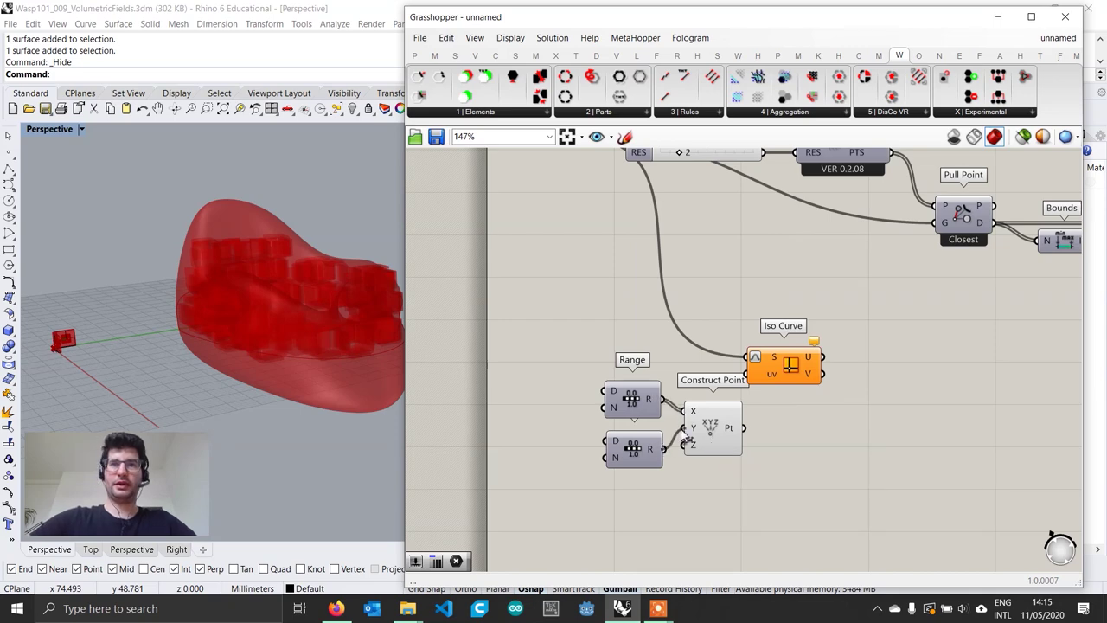
left_click_drag(683, 432, 686, 443)
left_click_drag(754, 389, 810, 367)
right_click_drag(271, 358, 276, 383)
left_click_drag(786, 369, 792, 371)
- Turn off the preview of the Range and Construct Point components and highlight the Iso Curve output on the volume
left_click(705, 465)
left_click_drag(720, 500, 571, 344)
right_click(581, 342)
left_click(635, 364)
mouse_move(287, 373)
right_mouse_down()
mouse_move(292, 383)
mouse_move(299, 356)
right_mouse_up()
left_click(806, 367)
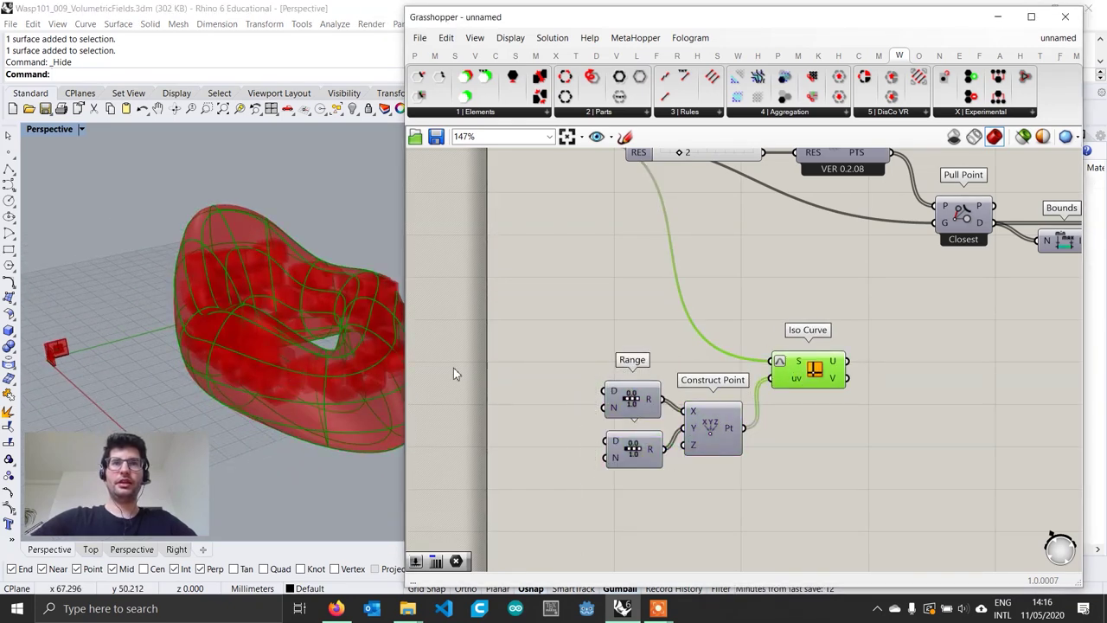
- Turn off the preview of the volume's Geometry parameter so only its iso curves surround the aggregated parts
scroll(652, 368, "down", 3)
right_click_drag(689, 366, 698, 476)
scroll(596, 310, "up", 3)
left_click(582, 312)
right_click(584, 313)
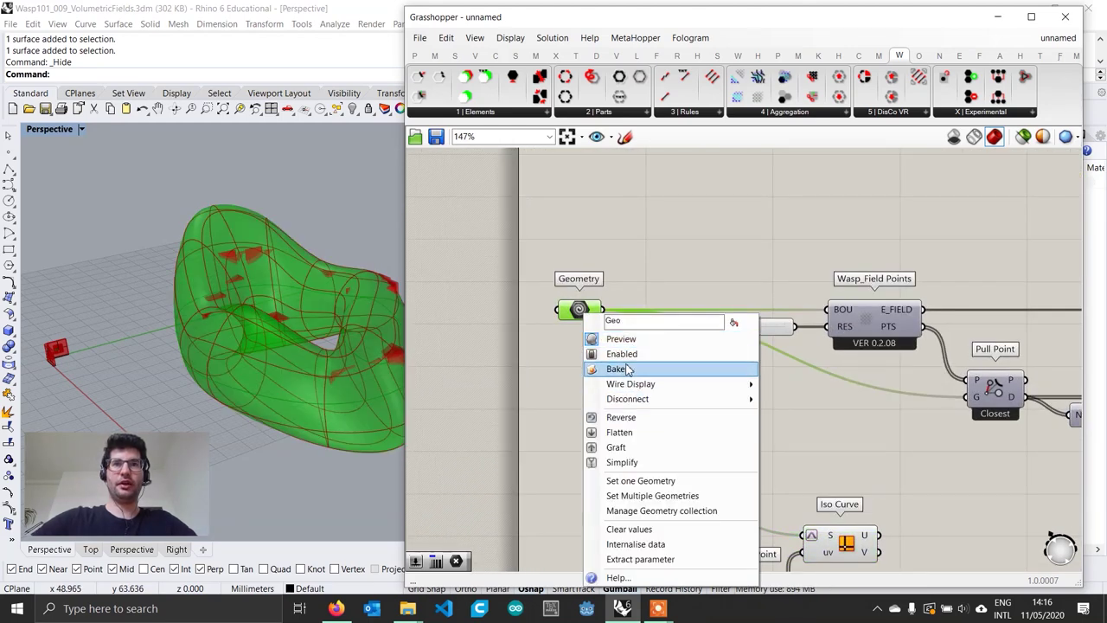
left_click(624, 338)
left_click(706, 429)
right_click_drag(276, 386, 233, 292)
- Set the field-driven aggregation's N slider to 360 parts
scroll(671, 380, "down", 7)
right_click_drag(841, 365, 611, 435)
right_click_drag(804, 304, 751, 395)
scroll(715, 305, "up", 11)
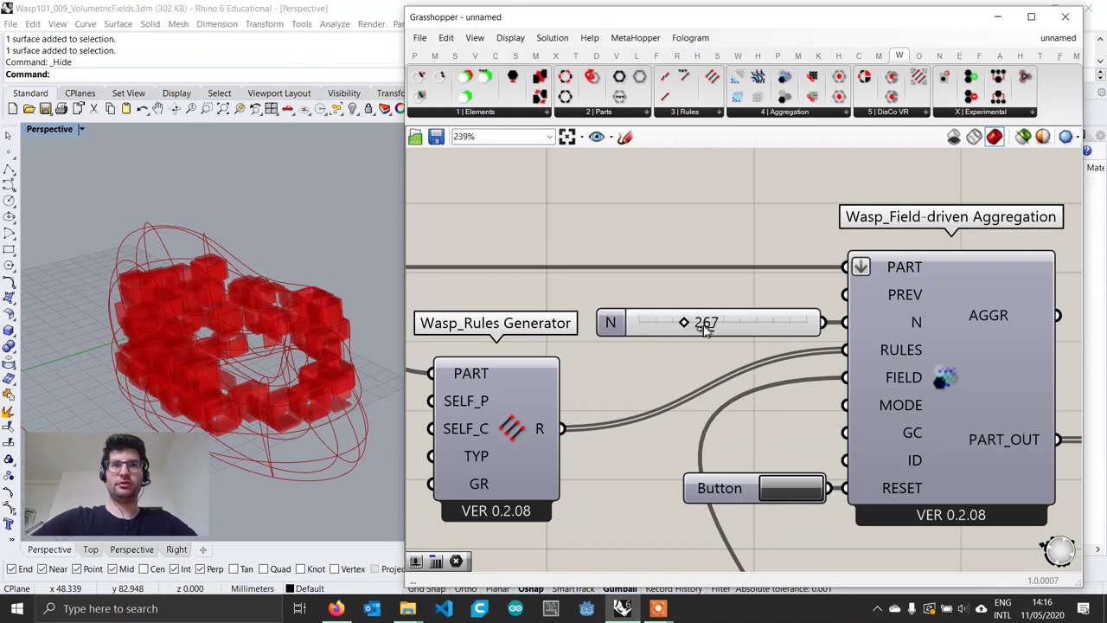
left_click_drag(702, 325, 682, 324)
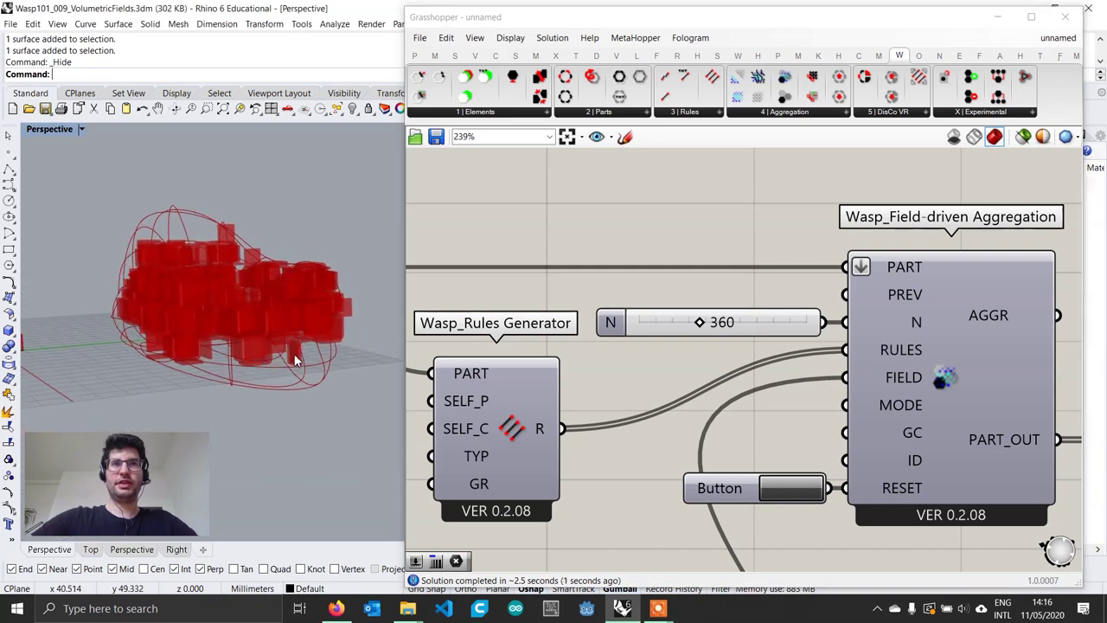
- Set the aggregation's N slider to 400 parts and orbit around the aggregated geometry
left_click(739, 335)
double_click(739, 335)
type("400")
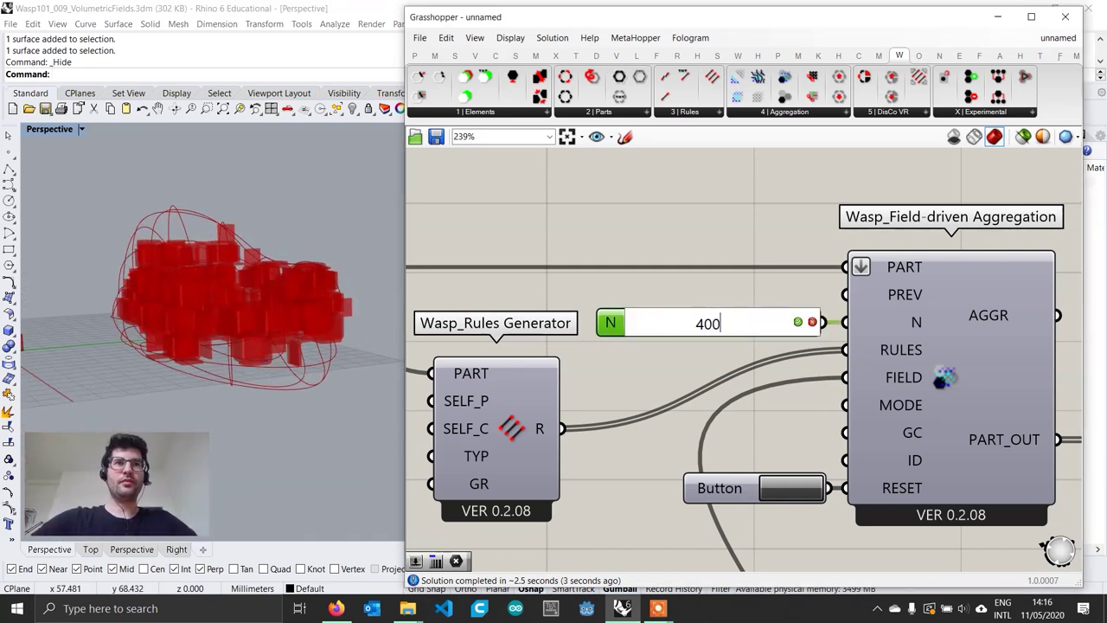
key("Return")
right_click_drag(198, 285, 177, 333)
- Set the aggregation's N slider to 450 parts and check how the parts fill the volume
left_click(810, 331)
double_click(768, 337)
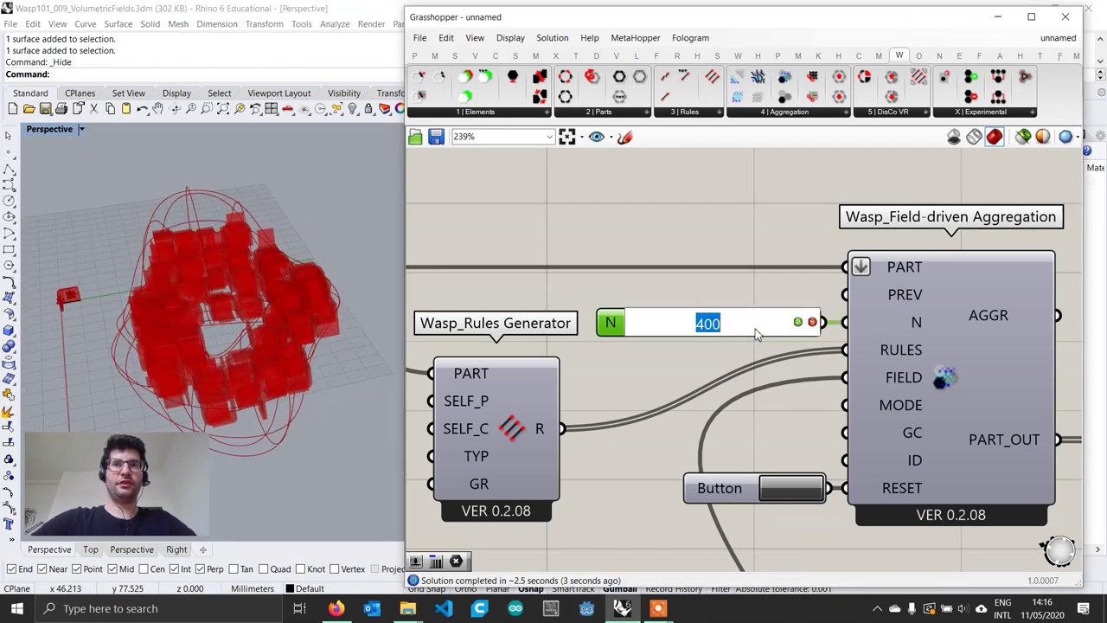
type("450")
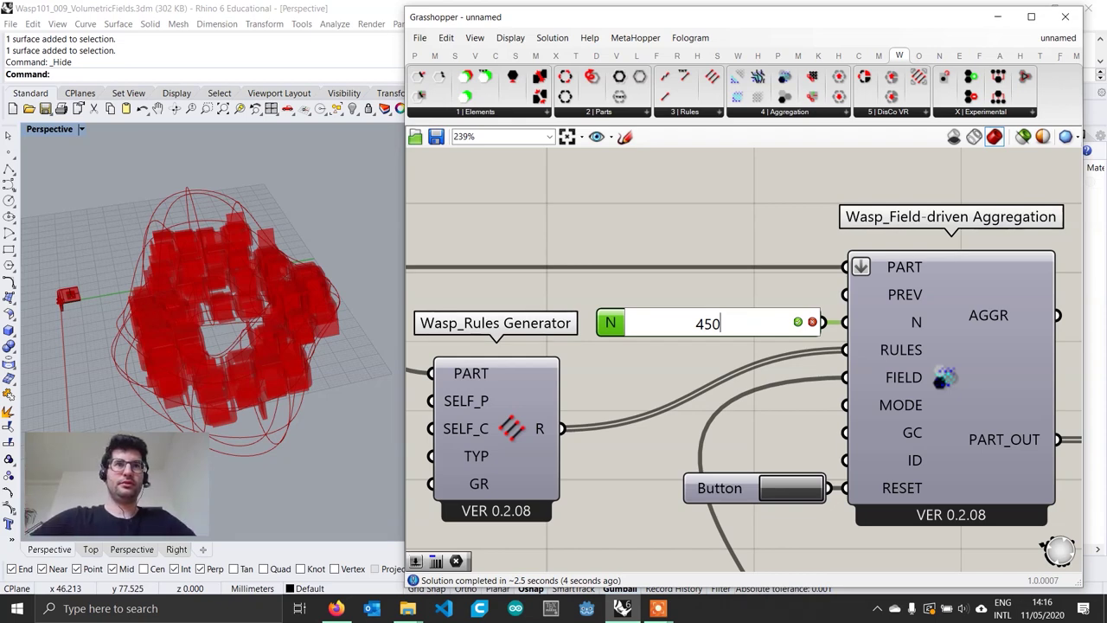
key("Return")
right_click_drag(241, 368, 220, 342)
- Set the aggregation's N slider to 500 parts
double_click(723, 322)
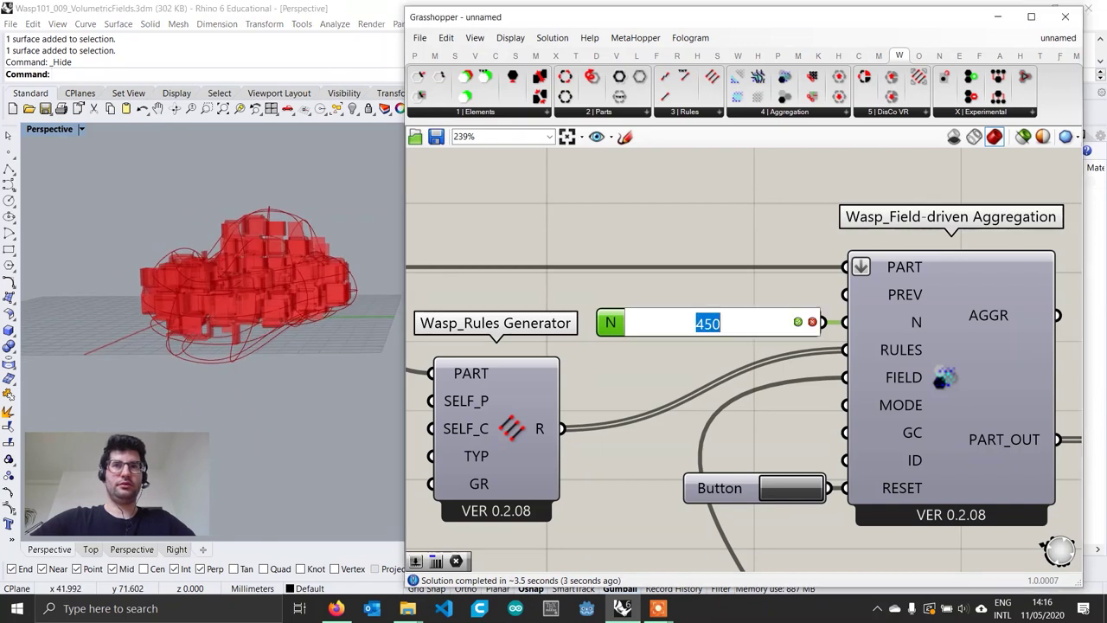
type("500")
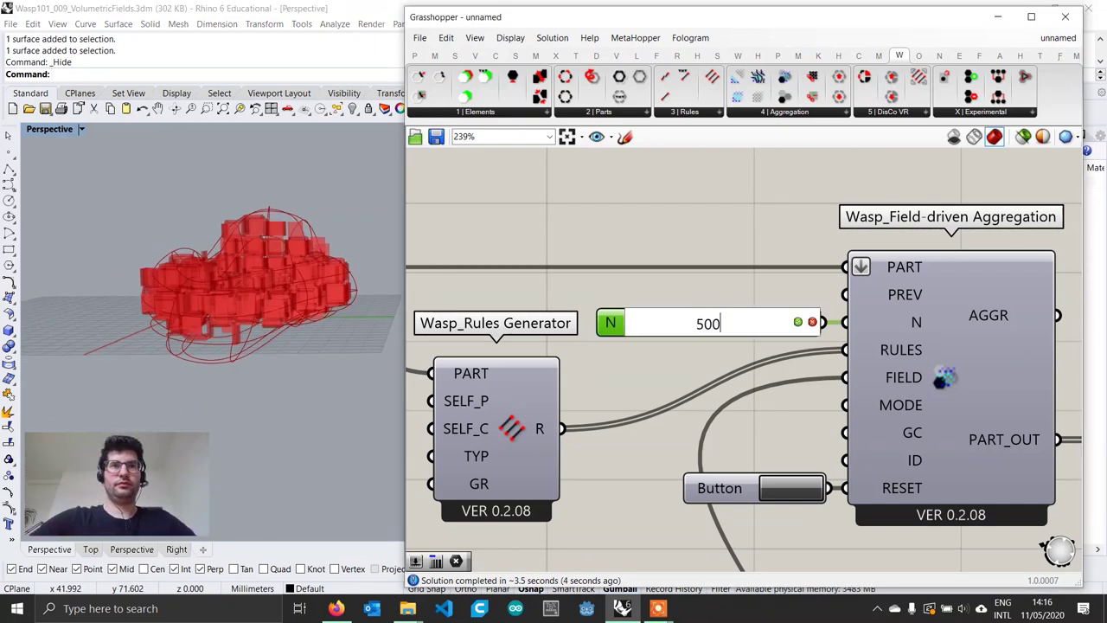
key("Return")
- Turn off the preview of the Wasp_Get Part Geometry component after the aggregation
scroll(741, 329, "down", 2)
scroll(1007, 422, "down", 3)
right_click_drag(1044, 434, 732, 380)
scroll(773, 369, "up", 3)
left_click(773, 367)
right_click(773, 368)
left_click(865, 459)
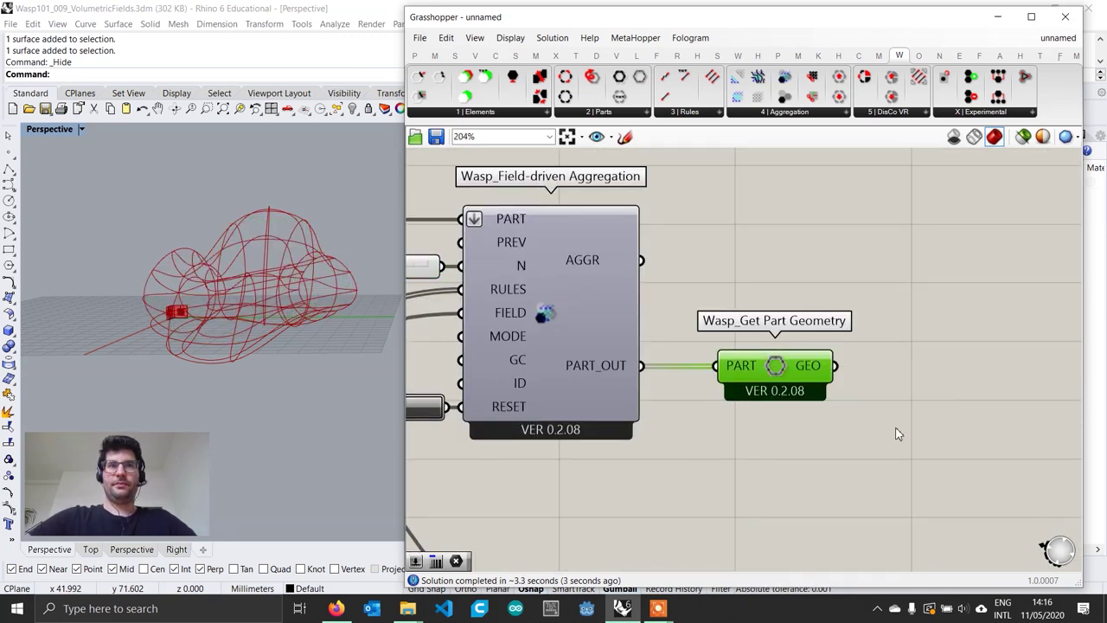
- Add a Custom Preview component and connect the GEO output of Wasp_Get Part Geometry to its geometry input
scroll(823, 392, "down", 1)
scroll(879, 381, "up", 2)
double_click(879, 382)
type("custo")
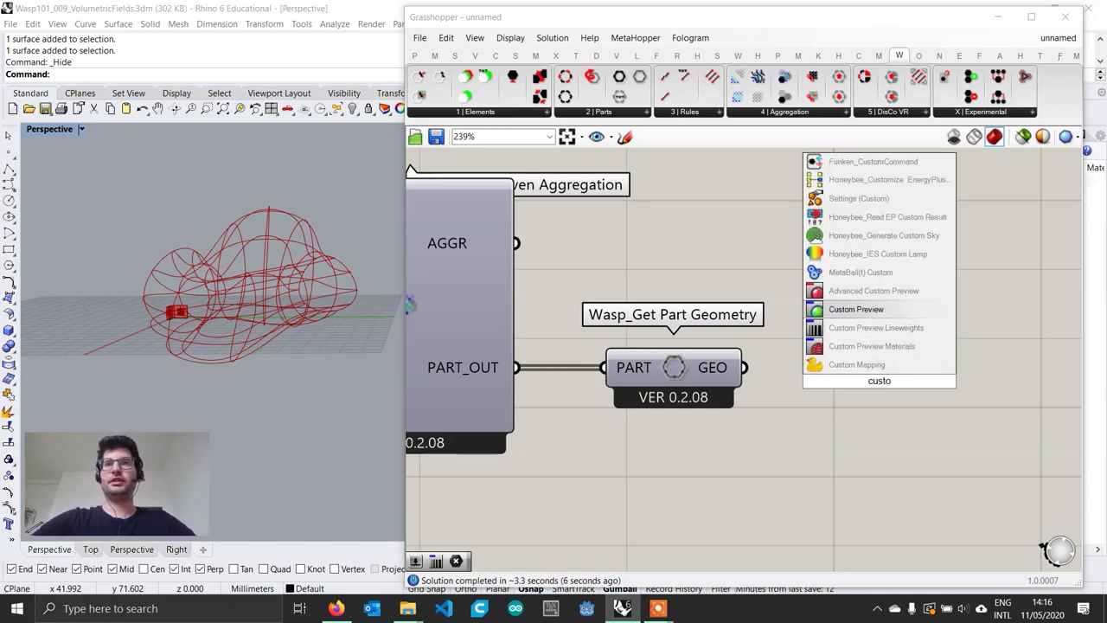
key("Return")
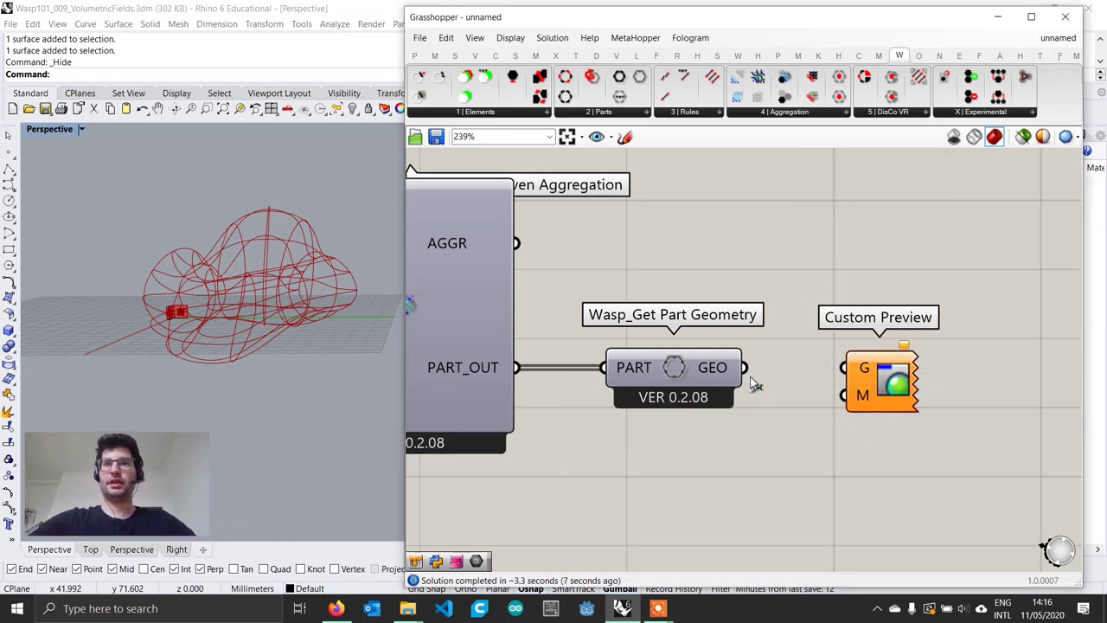
left_click_drag(746, 370, 948, 383)
- Add a Colour Swatch, wire it into Custom Preview's material input, and set its colour to bright green
left_click(782, 432)
double_click(782, 432)
type("swatch")
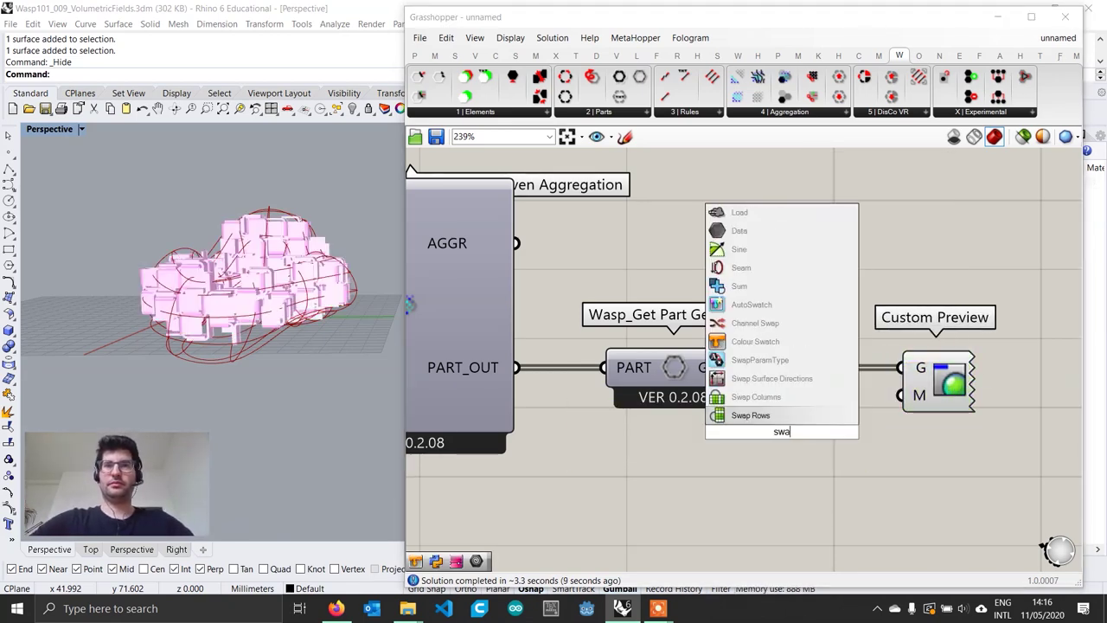
left_click(776, 356)
left_click_drag(845, 430, 902, 396)
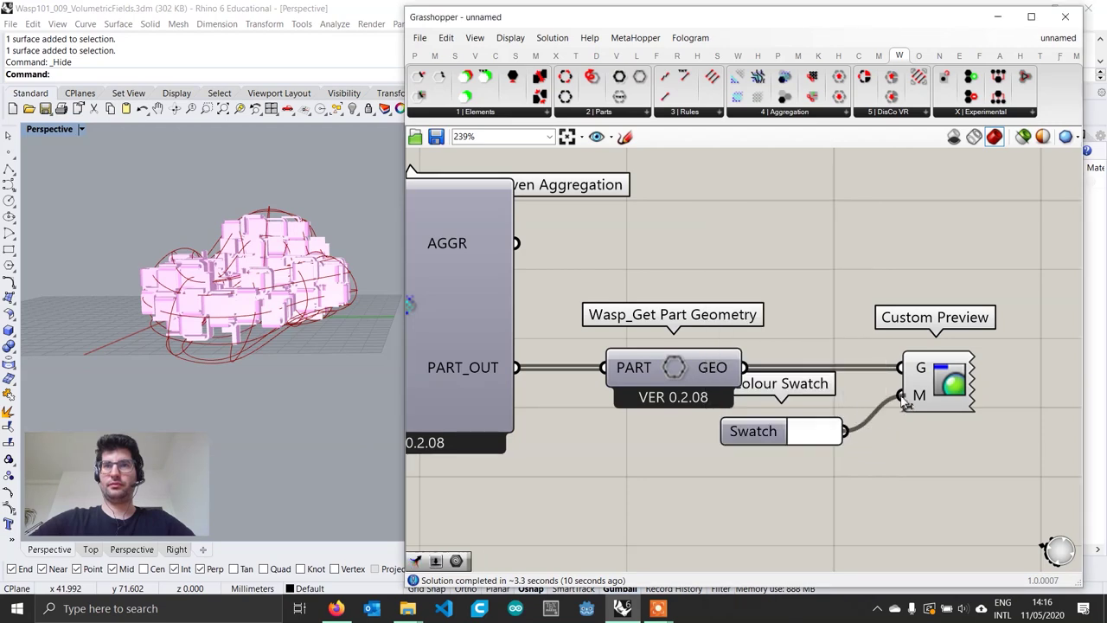
left_click(799, 435)
left_click_drag(823, 404, 764, 373)
left_click_drag(849, 510, 872, 510)
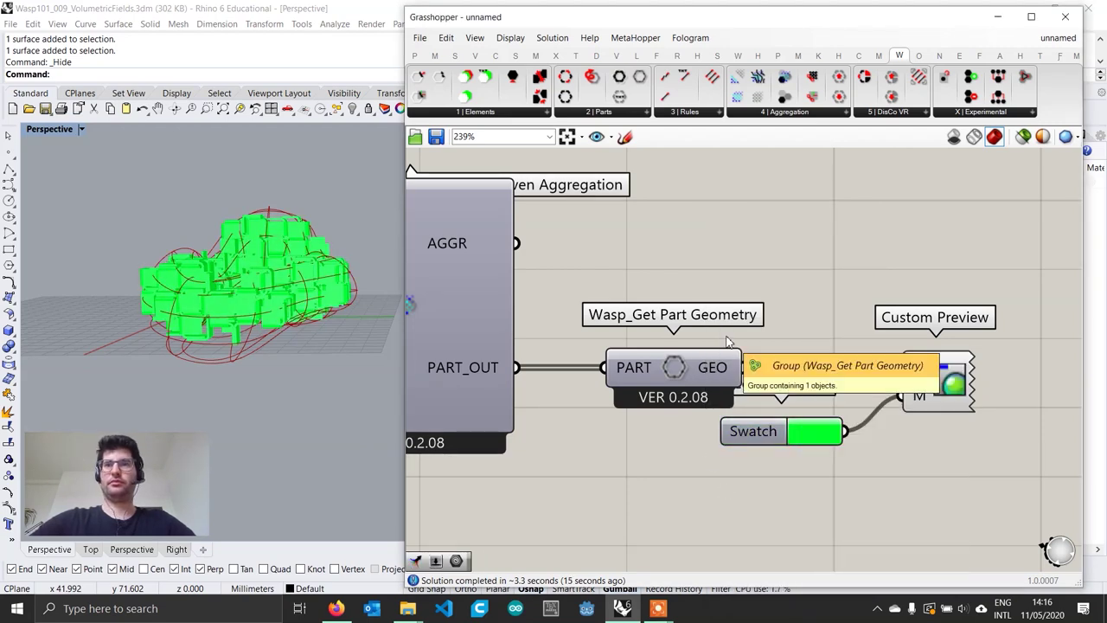
- Collapse the Grasshopper window and inspect the aggregated parts in the Rhino perspective view with Arctic display mode
scroll(718, 339, "down", 1)
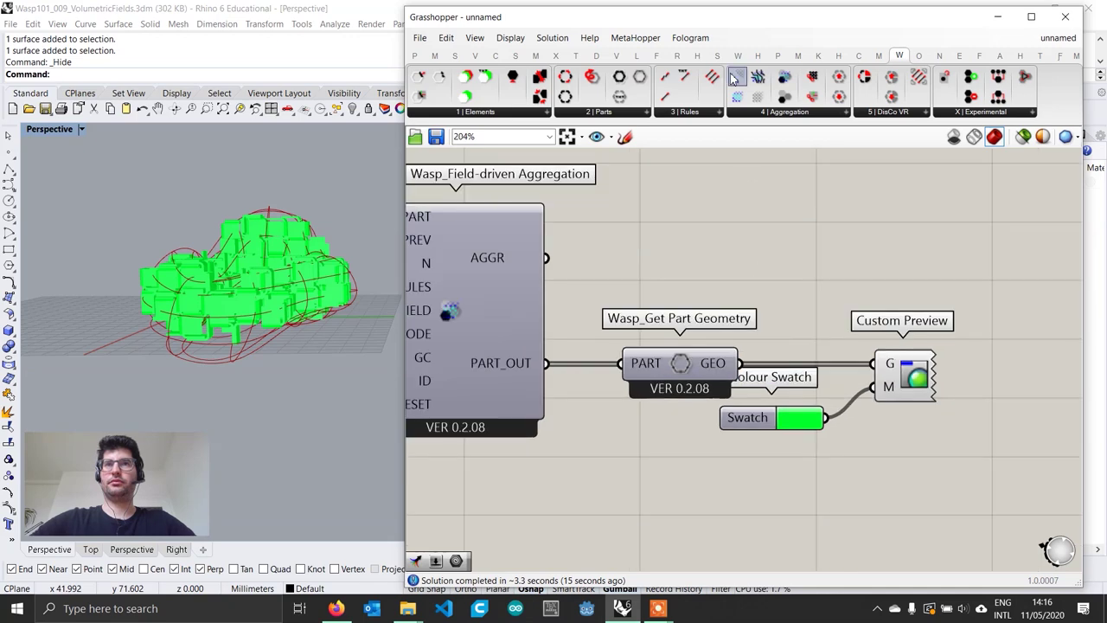
double_click(791, 27)
right_click_drag(438, 304, 270, 220)
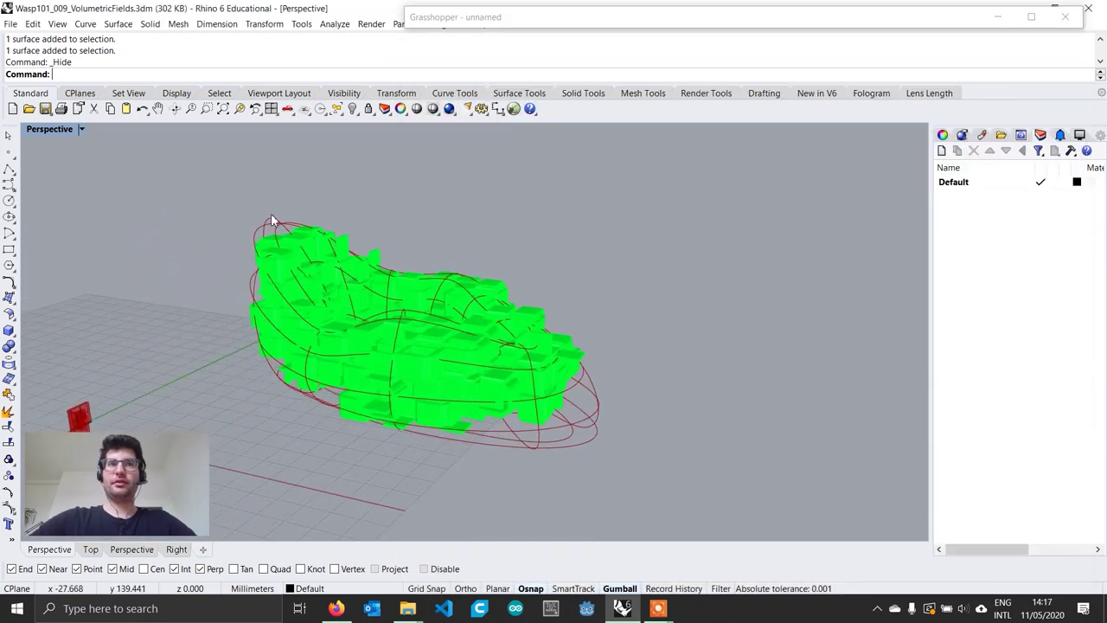
left_click(43, 129)
left_click(75, 277)
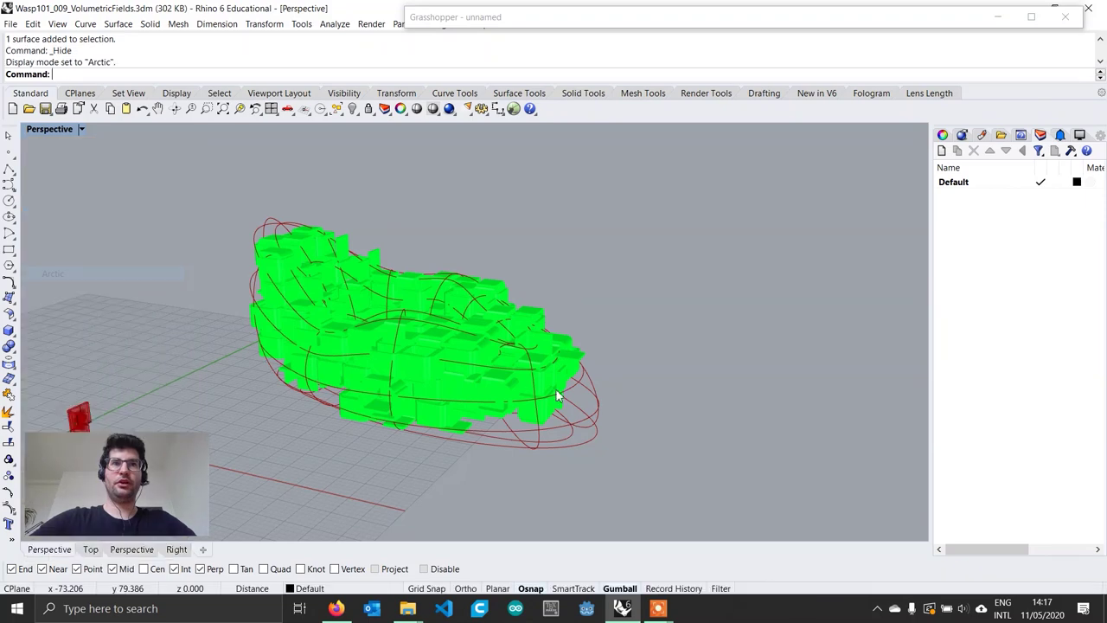
right_click_drag(645, 399, 704, 380)
scroll(647, 394, "up", 2)
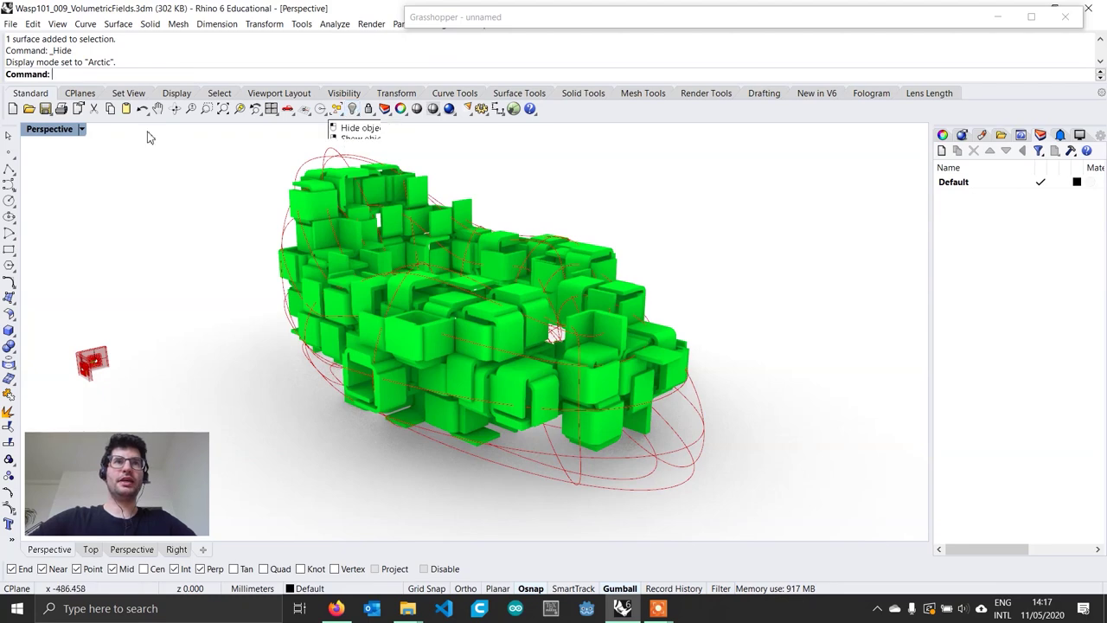
- Set the perspective view back to Wireframe display mode and show the hidden Rhino objects
left_click(49, 129)
left_click(74, 163)
right_click_drag(391, 279, 457, 282)
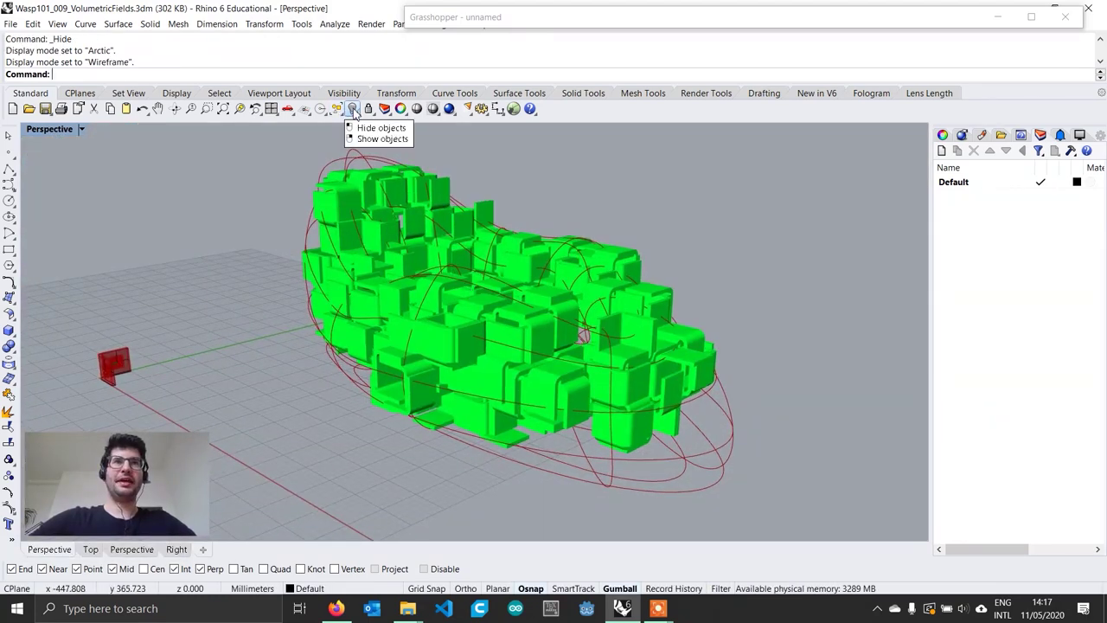
right_click(353, 114)
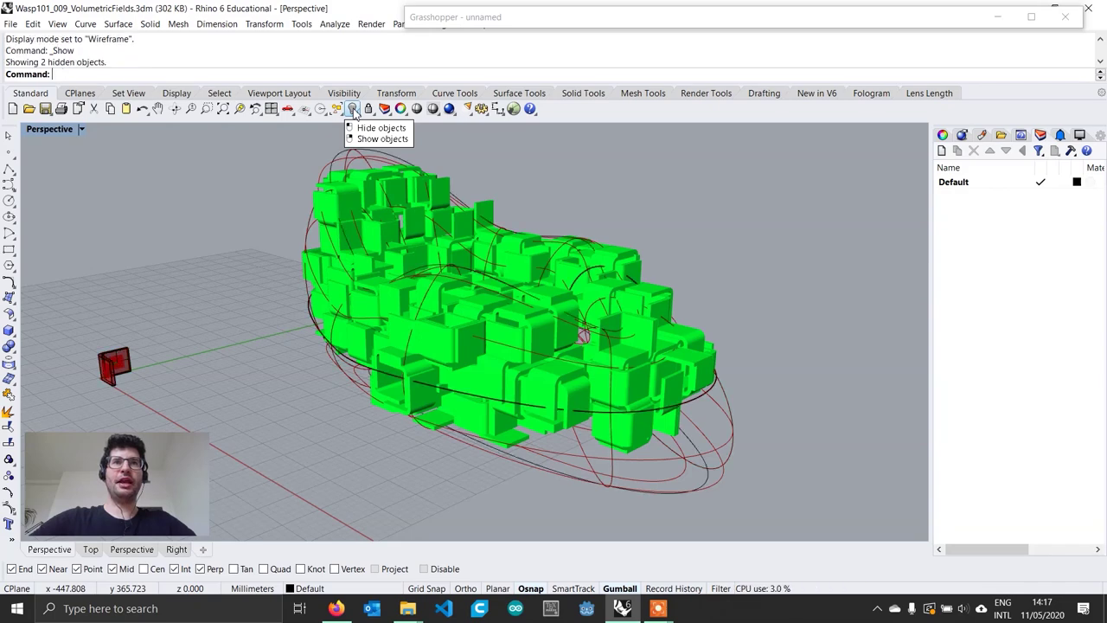
- Select the freeform volume surface and turn on its control points
left_click(541, 302)
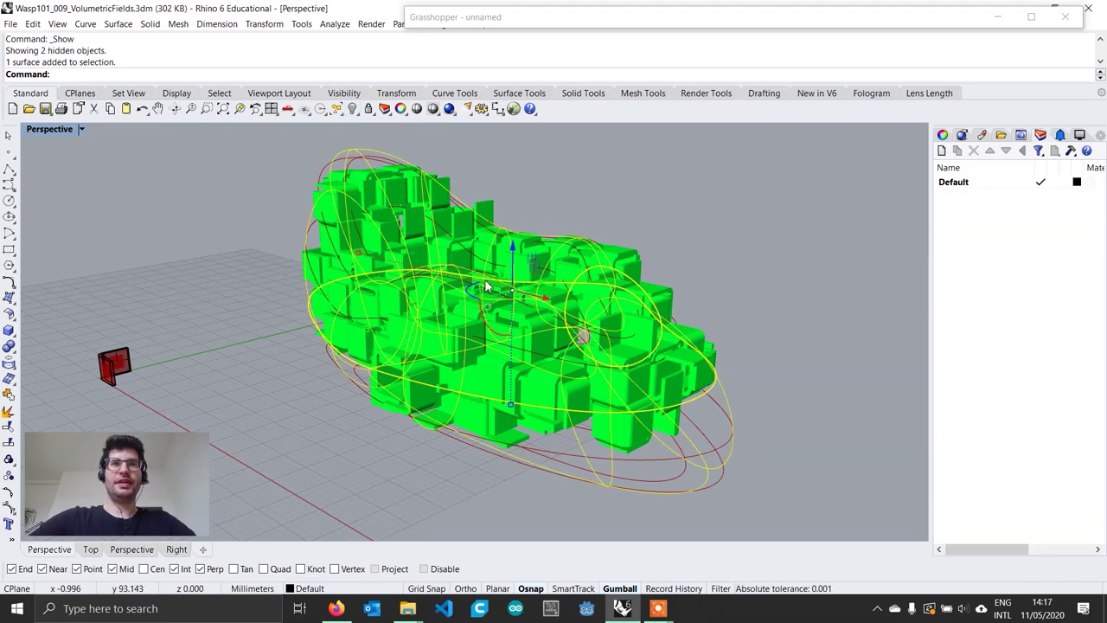
left_click_drag(553, 298, 576, 298)
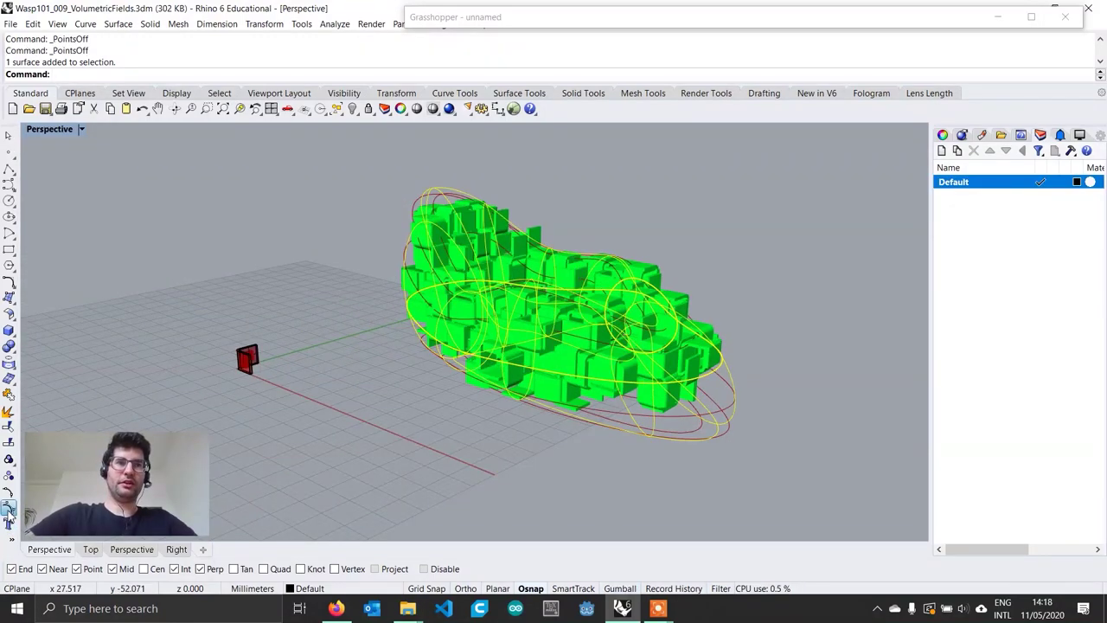
left_click(9, 507)
- Enable the gumball, select two neighbouring control points above the volume's dip, and raise them to reshape the surface
scroll(508, 370, "down", 4)
right_click_drag(510, 369, 586, 275)
left_click(585, 276)
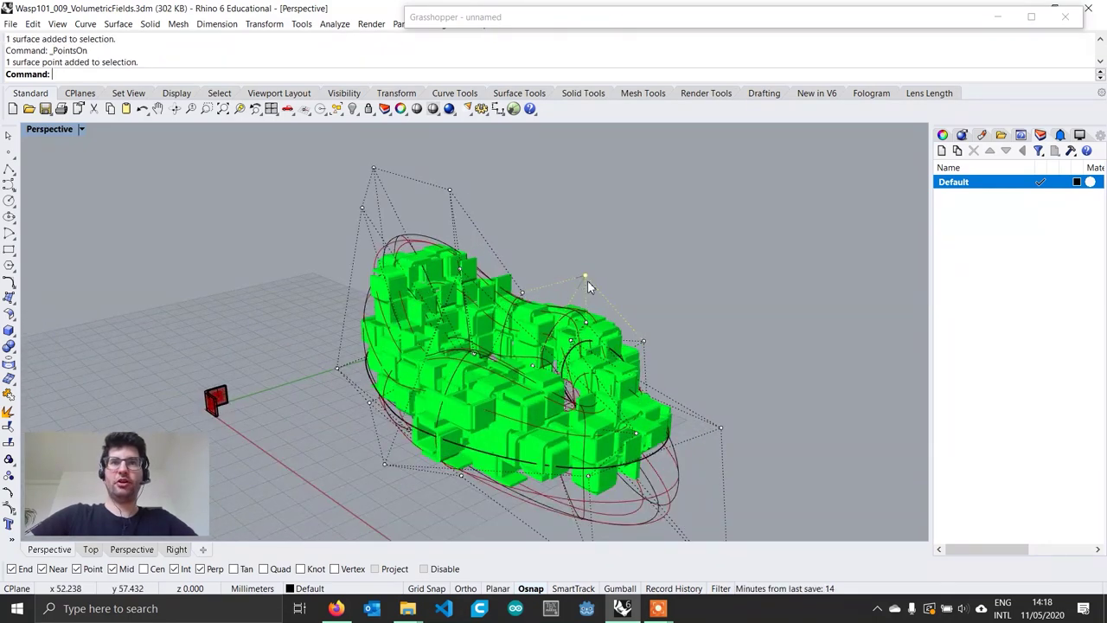
left_click(522, 293, "shift")
left_click(619, 588)
left_click(560, 230)
left_click(522, 293)
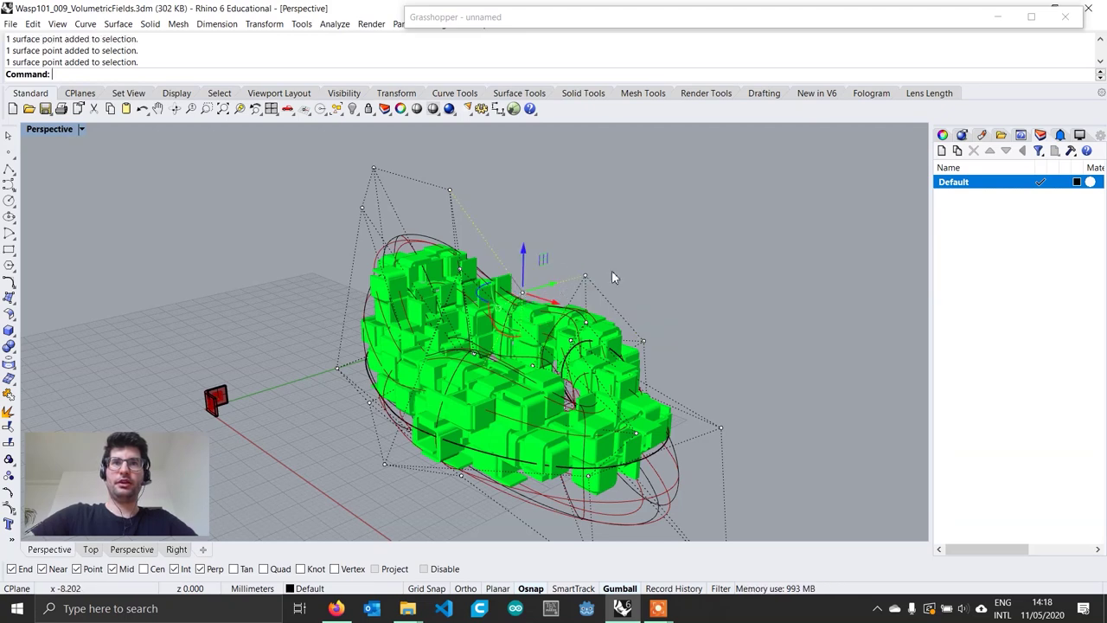
left_click(585, 276, "shift")
left_click_drag(556, 246, 617, 183)
scroll(606, 253, "down", 5)
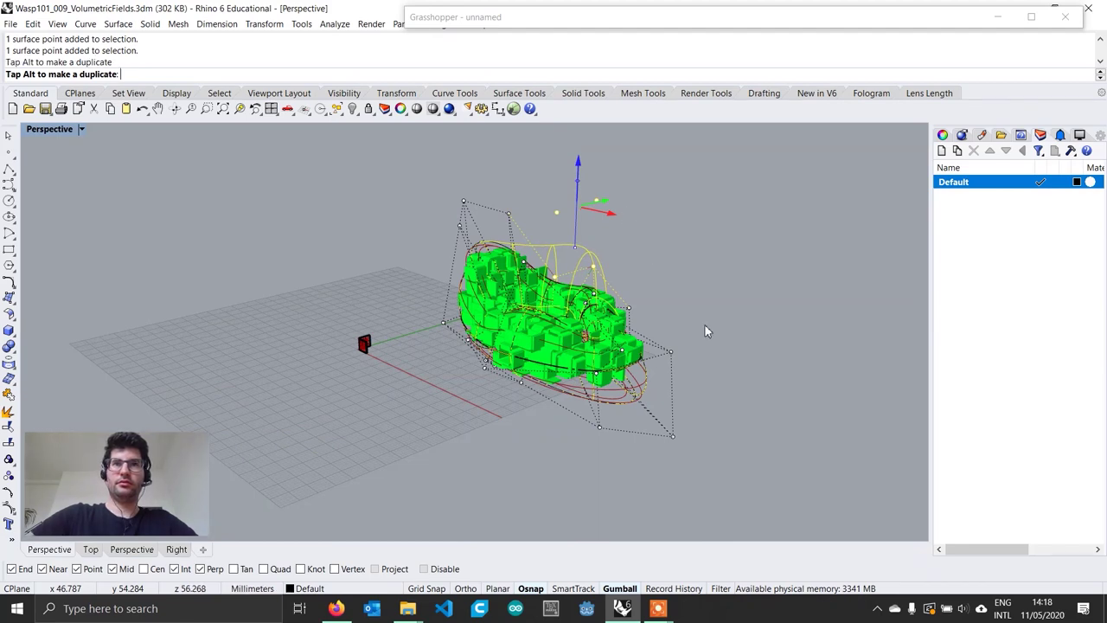
left_click(701, 321)
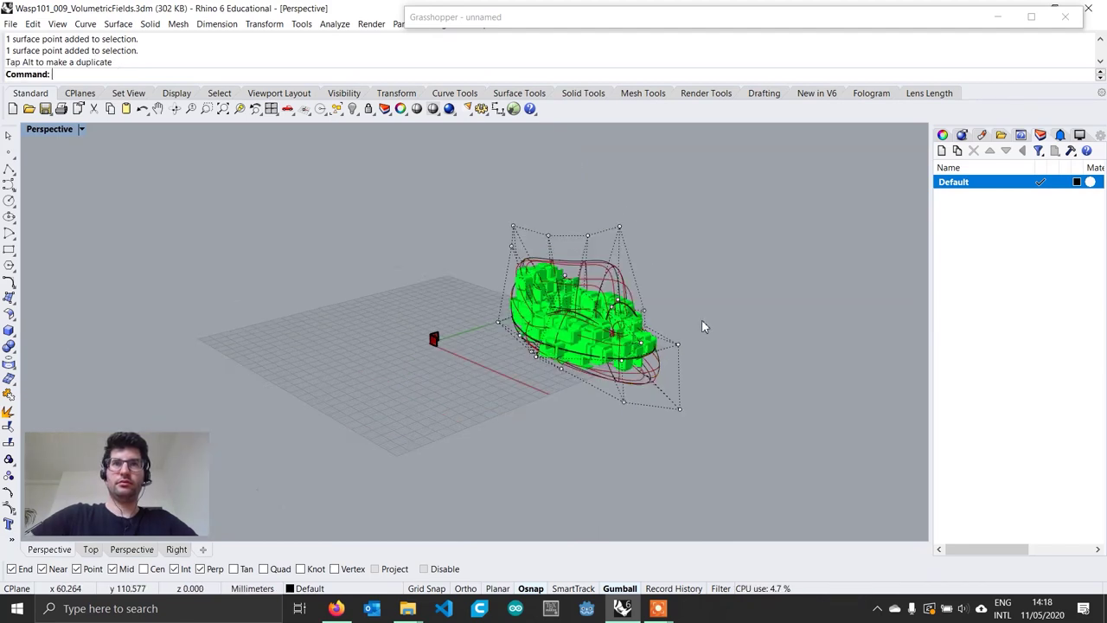
scroll(702, 322, "up", 4)
right_click_drag(702, 322, 578, 303, "shift")
- Reopen the Grasshopper window, reset the field-driven aggregation for the reshaped volume, and inspect the regenerated parts
double_click(786, 18)
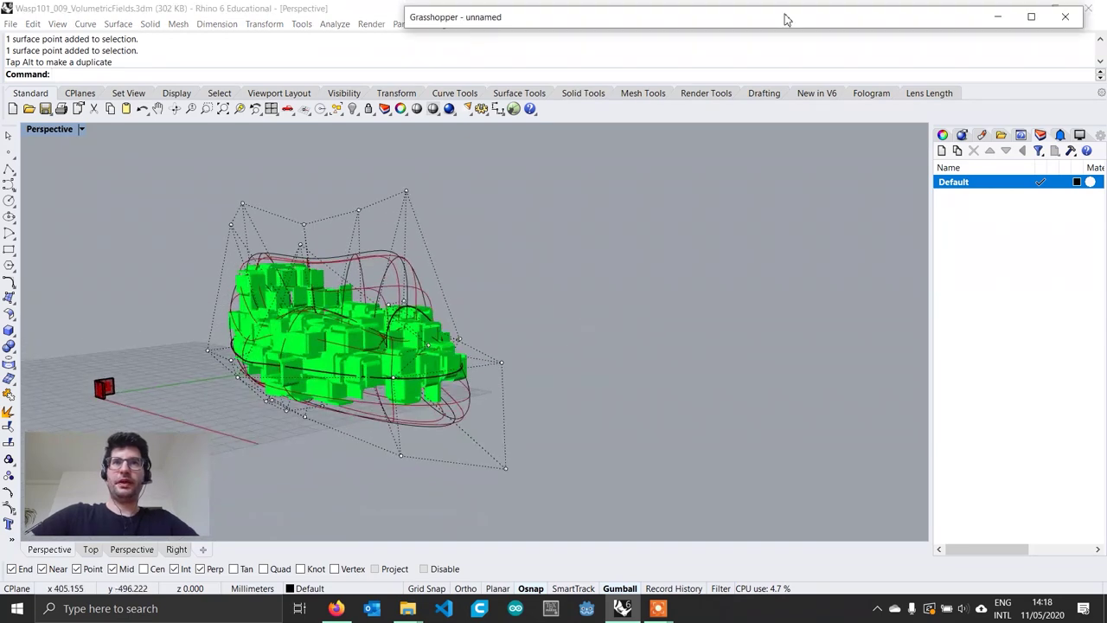
right_click_drag(284, 336, 213, 341, "shift")
right_click_drag(669, 403, 687, 403)
scroll(687, 404, "down", 2)
right_click_drag(541, 420, 716, 412)
scroll(716, 412, "up", 2)
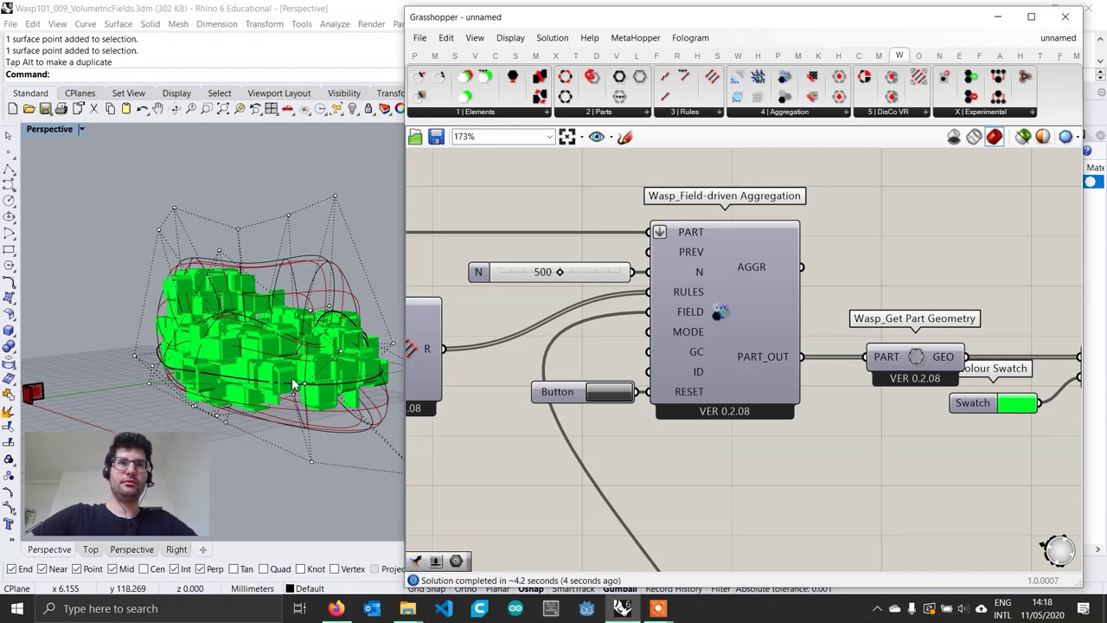
right_click_drag(294, 385, 357, 363)
- Narrow the Grasshopper window and orbit around the regenerated parts inside the reshaped volume
left_click(408, 209)
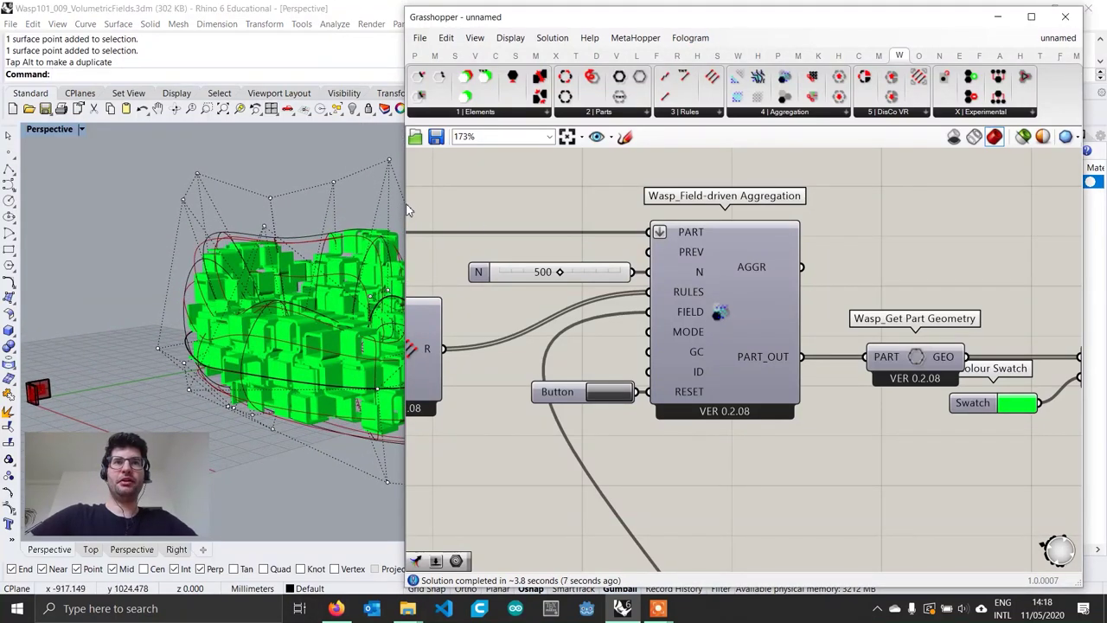
left_click_drag(452, 207, 633, 209)
right_click_drag(549, 245, 534, 311)
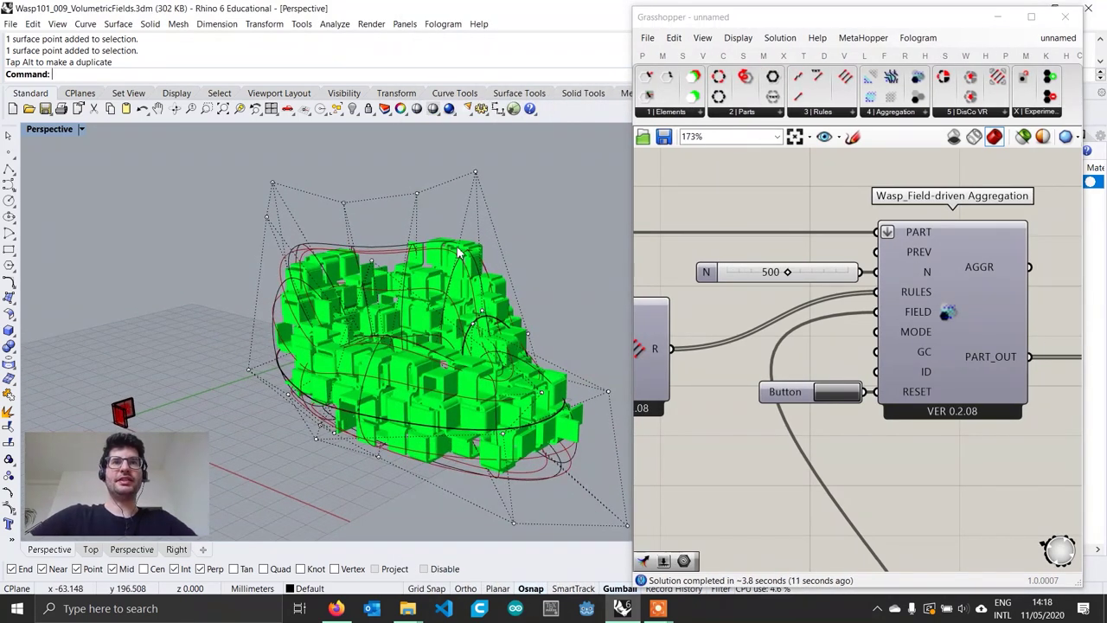